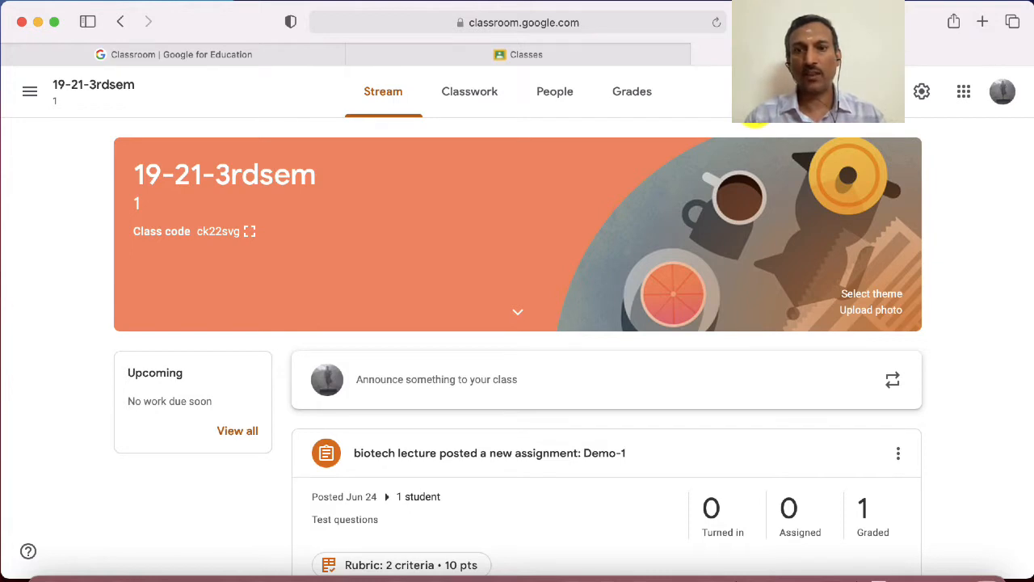
Create a new assignment in the 19-21-3rdsem class's classwork and title it "Demo-2"
scroll(755, 119, down, 1)
scroll(755, 119, up, 1)
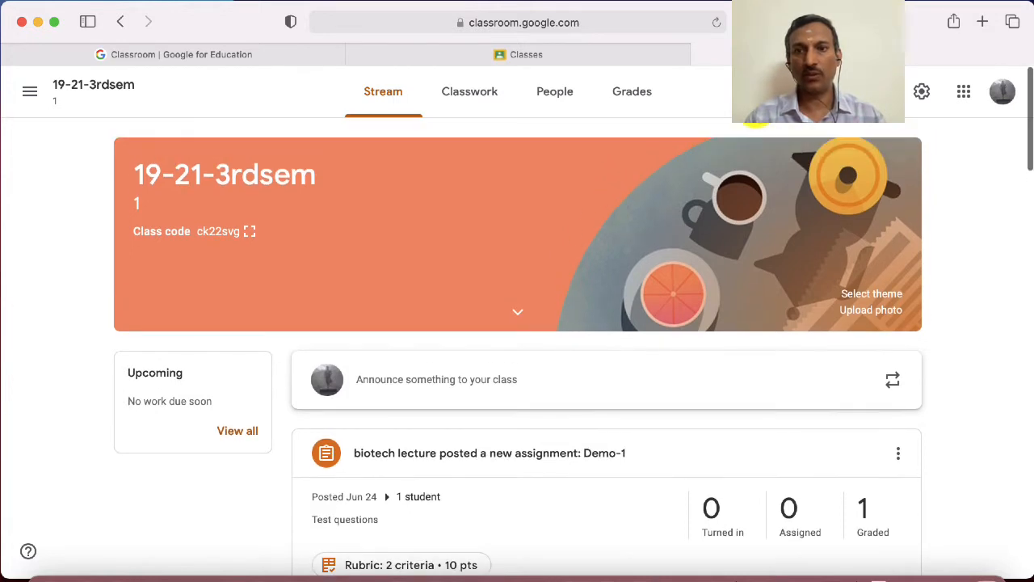
click(486, 98)
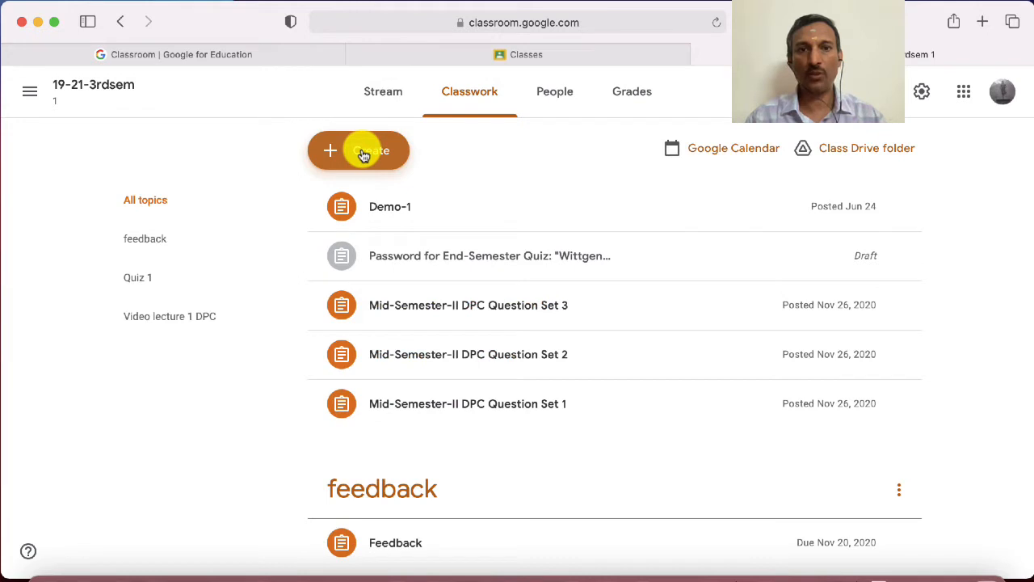
click(363, 153)
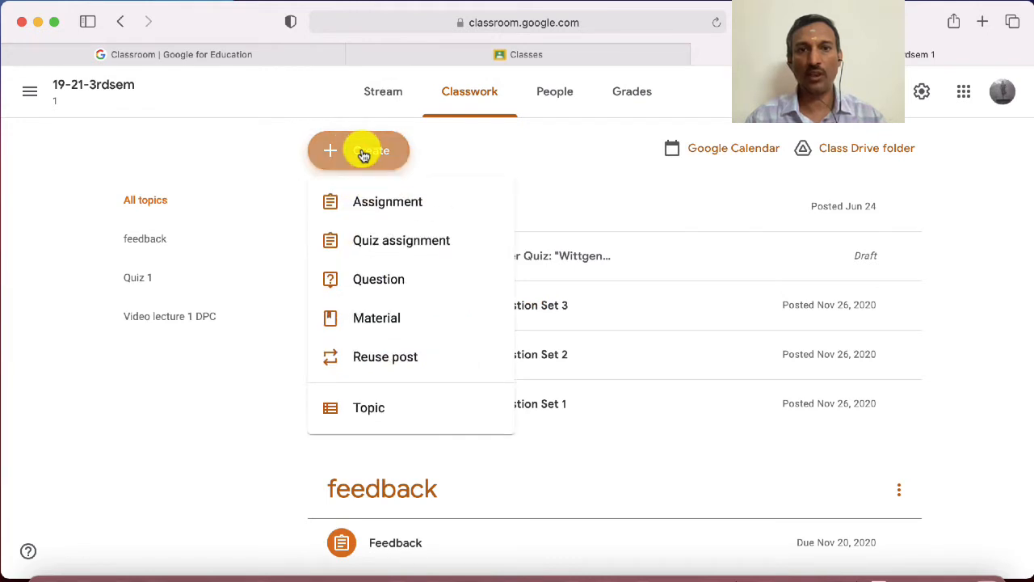
click(364, 209)
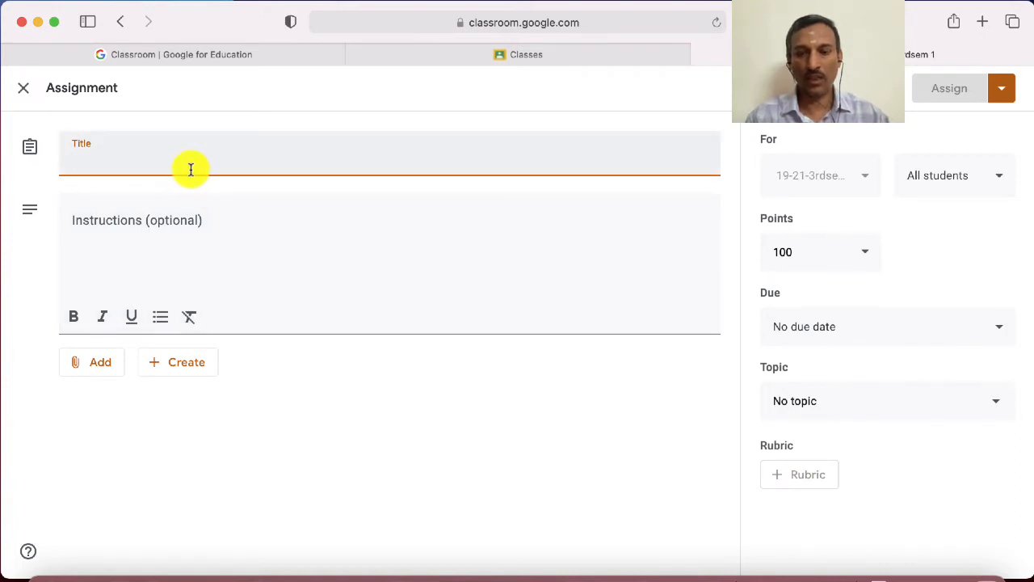
text(Demo)
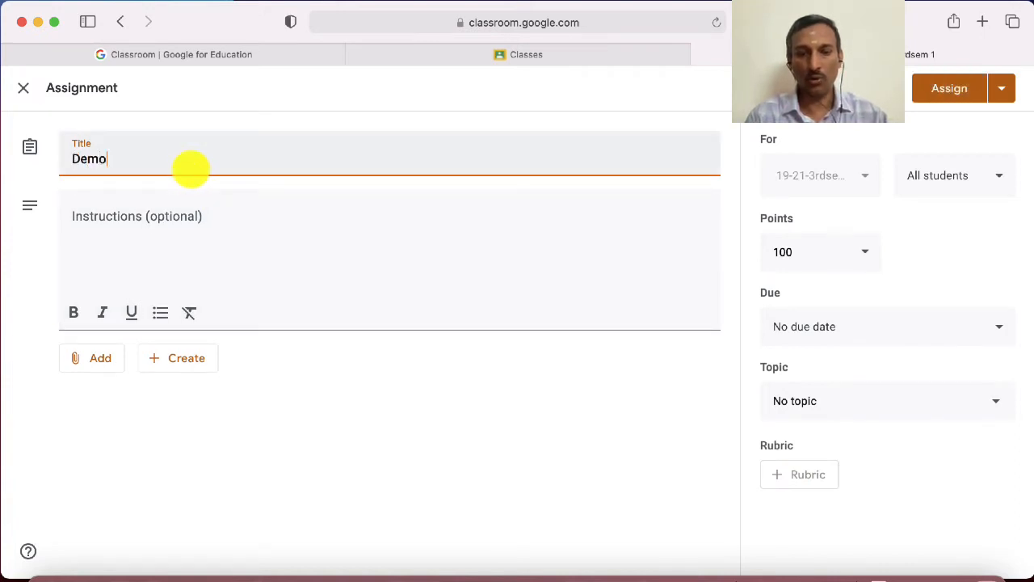
text(-2)
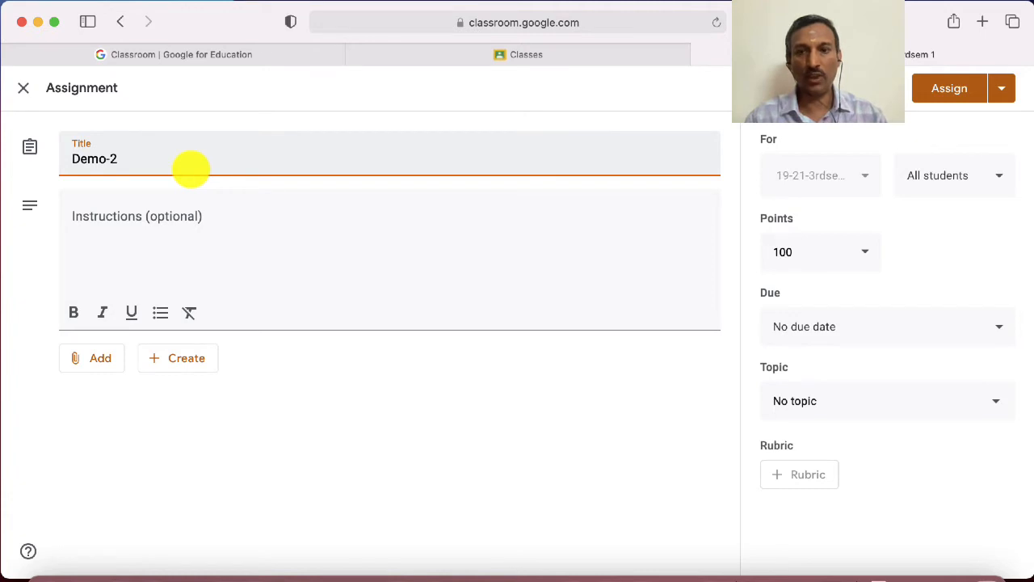
Enter "Creating rubric demo" as the assignment's instructions
click(170, 249)
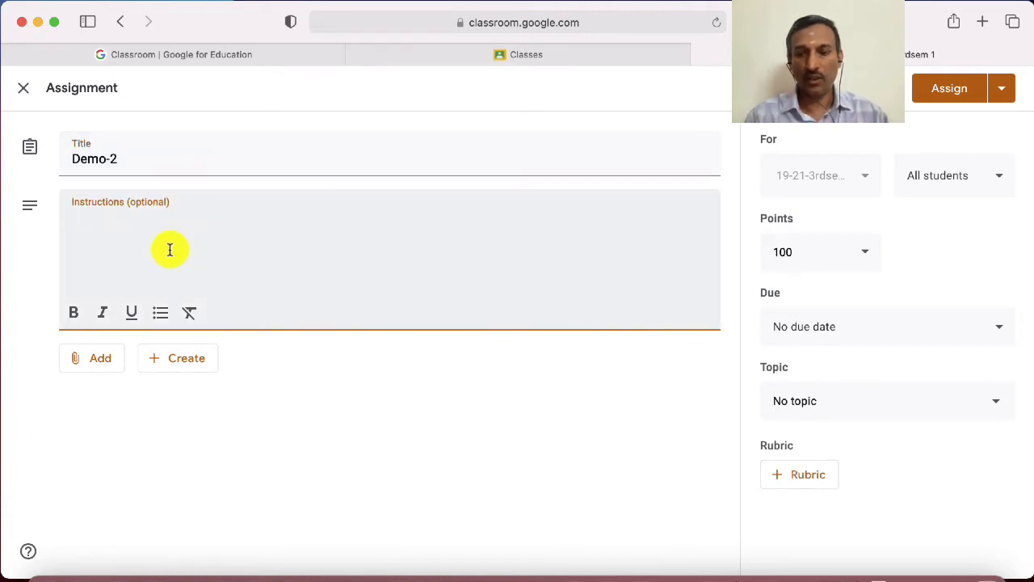
text(Cr)
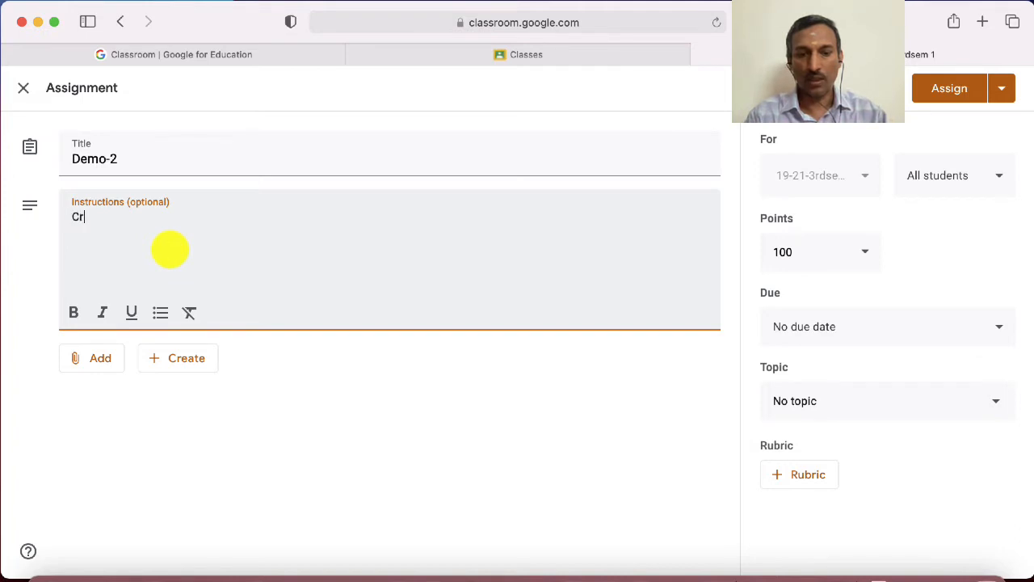
text(eatinf)
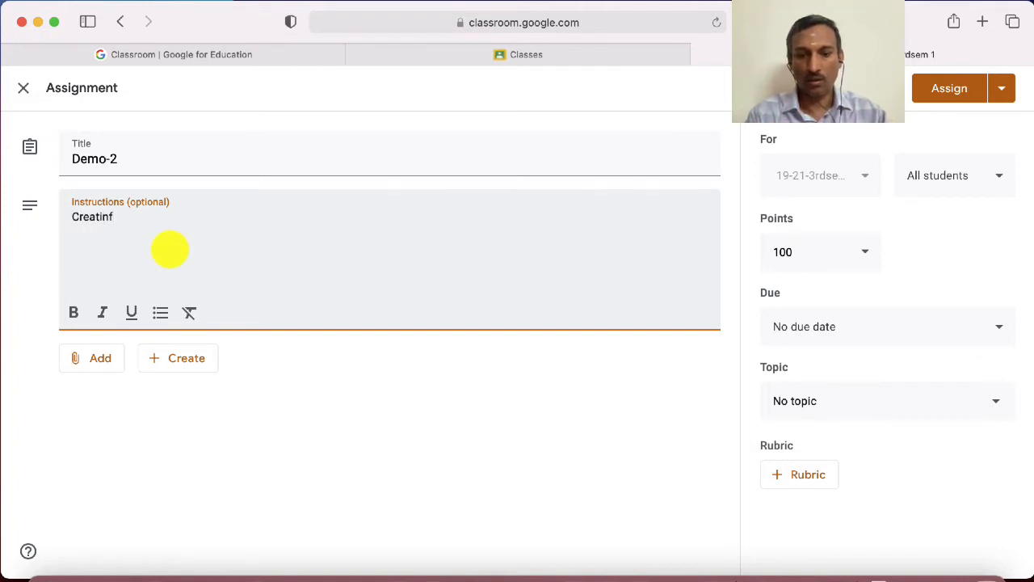
key(BackSpace)
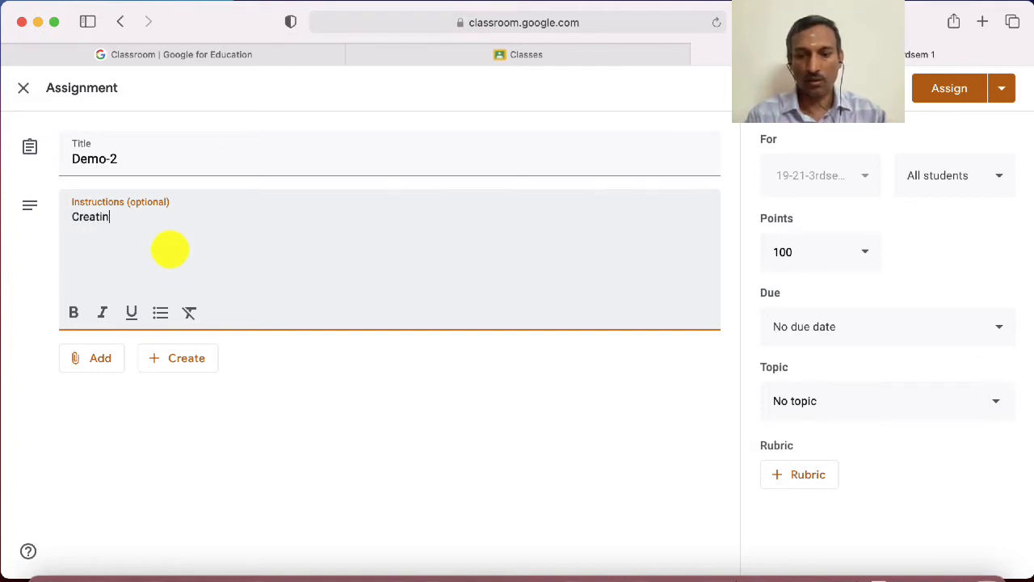
text(g rubri)
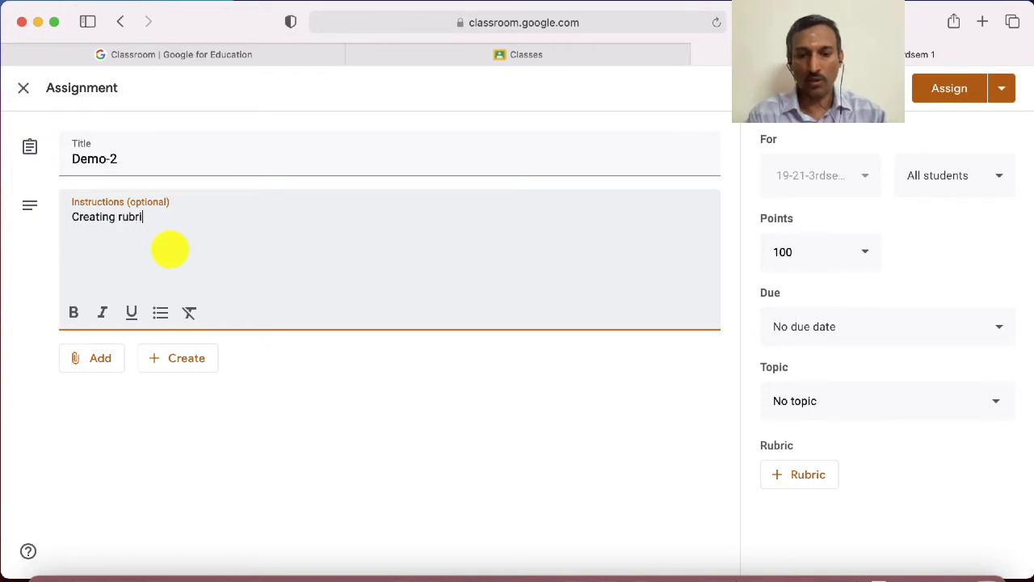
text(c demo)
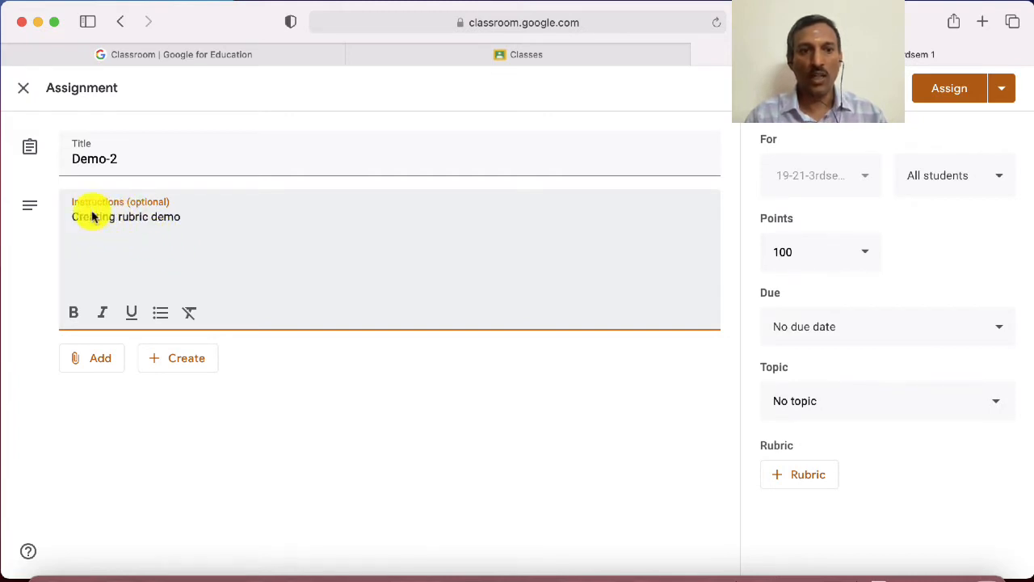
Start creating a new rubric for the Demo-2 assignment
click(810, 484)
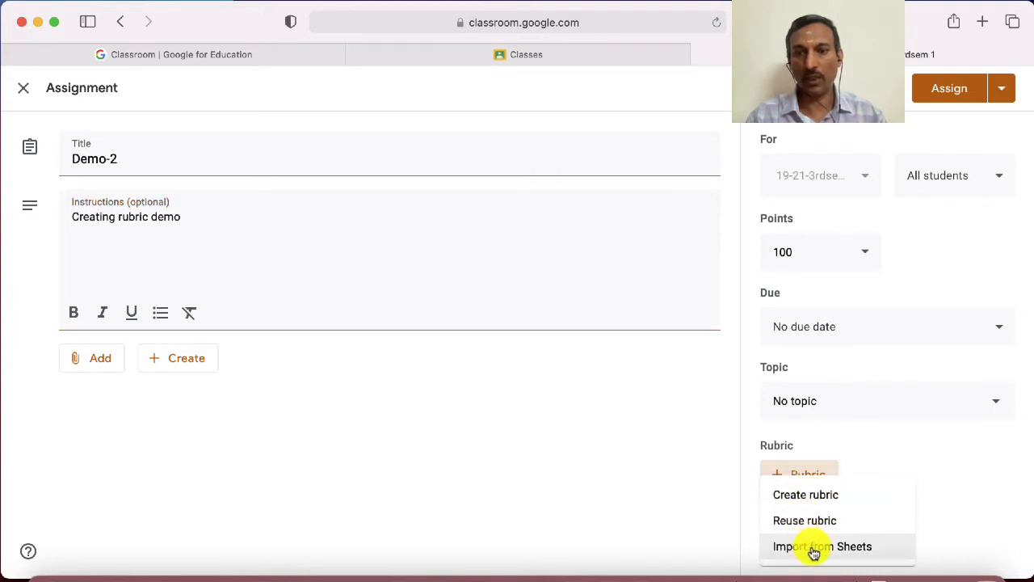
click(821, 497)
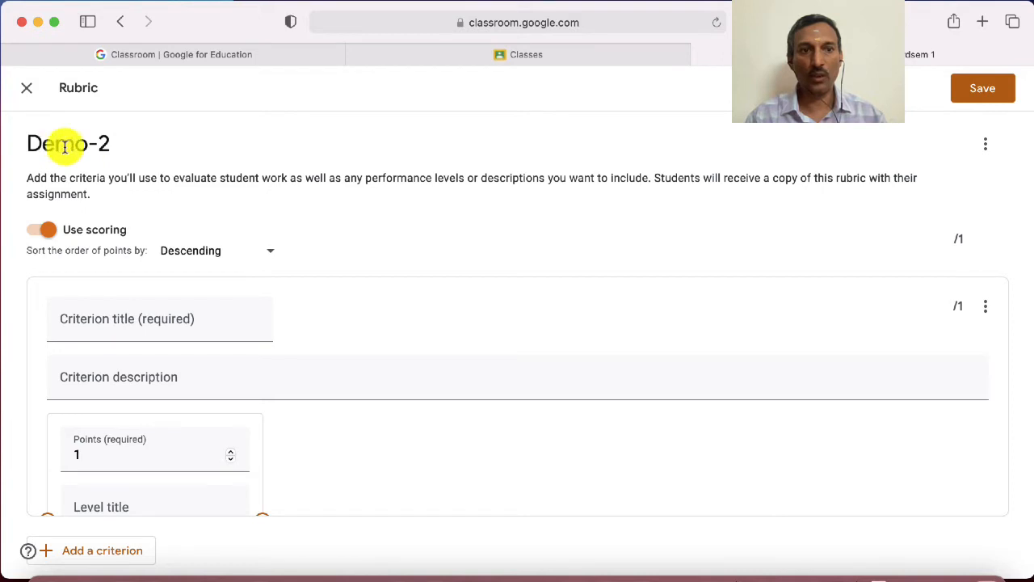
Turn the rubric's scoring off and back on
click(32, 235)
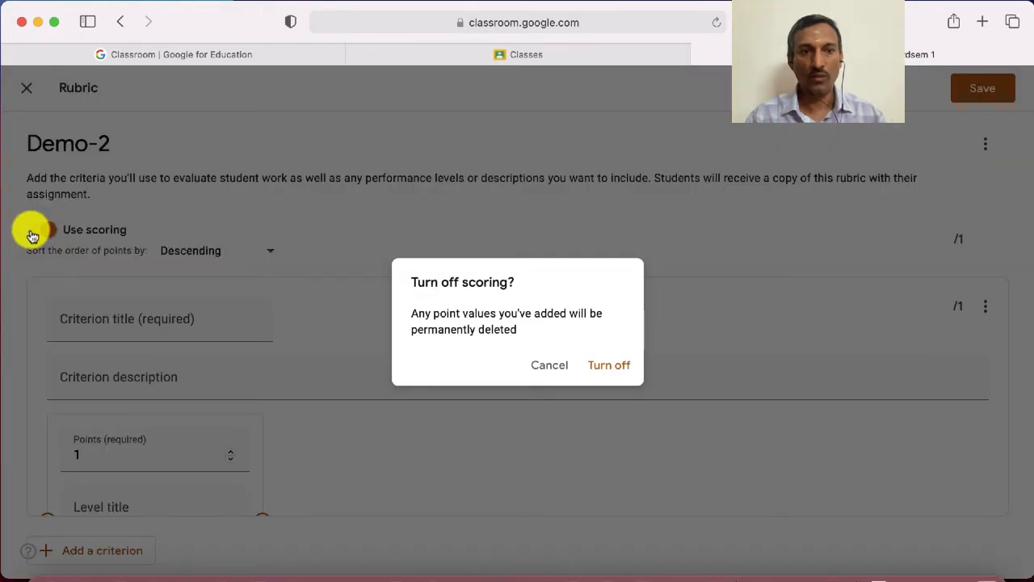
click(619, 369)
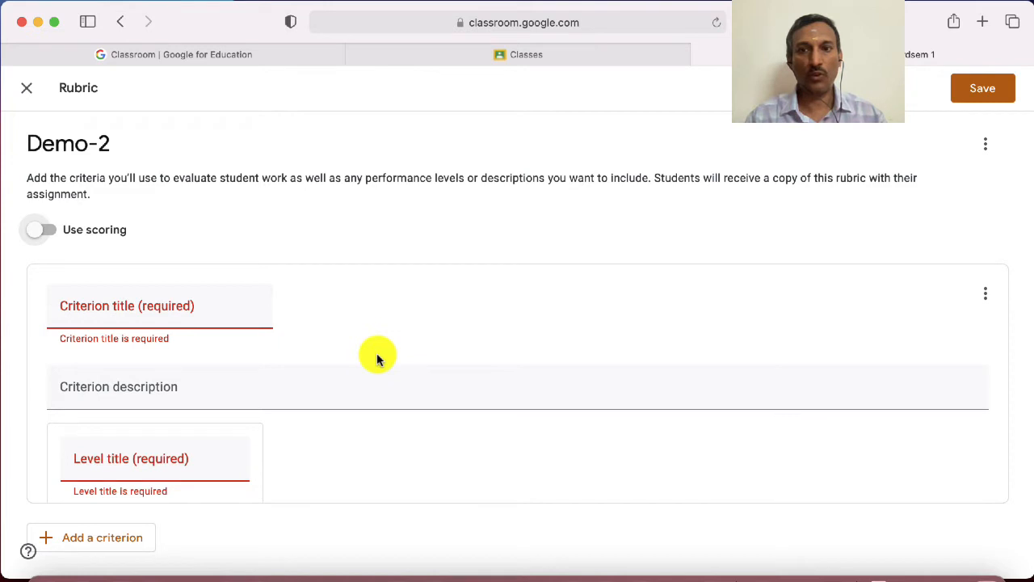
click(57, 234)
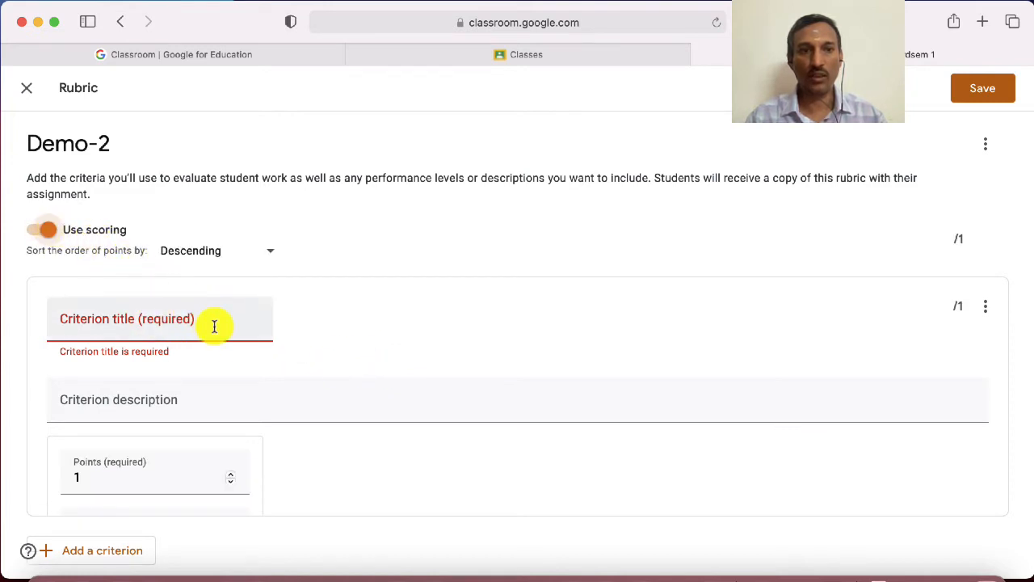
Title the rubric's first criterion "Analysis"
scroll(212, 326, down, 3)
scroll(213, 325, up, 3)
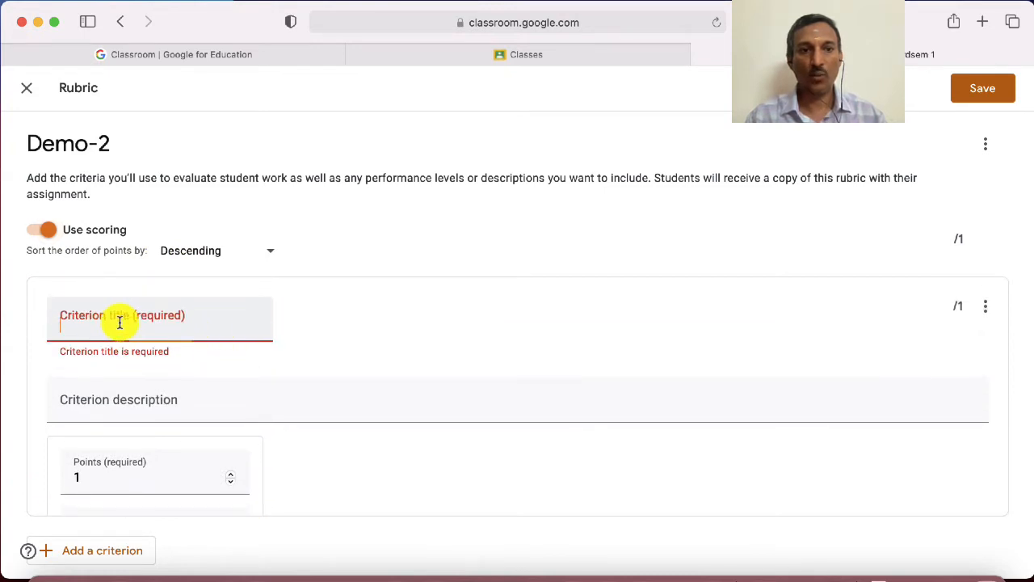
click(119, 322)
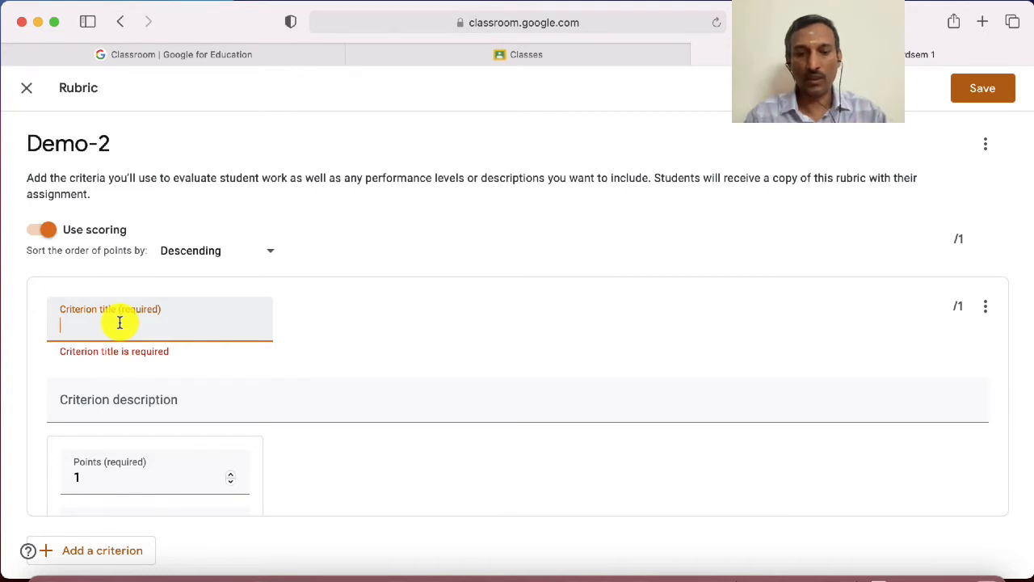
text(Analys)
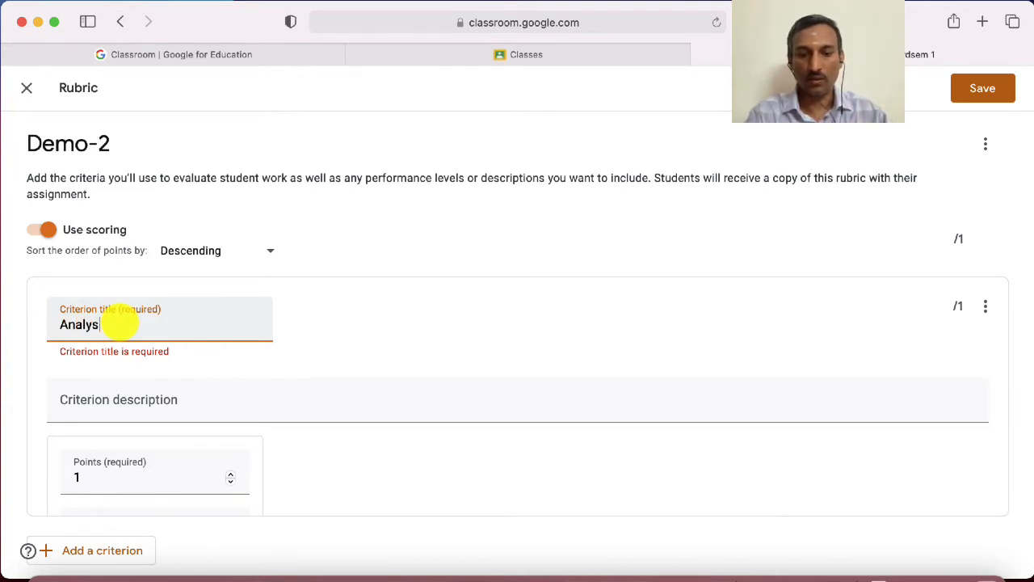
text(is)
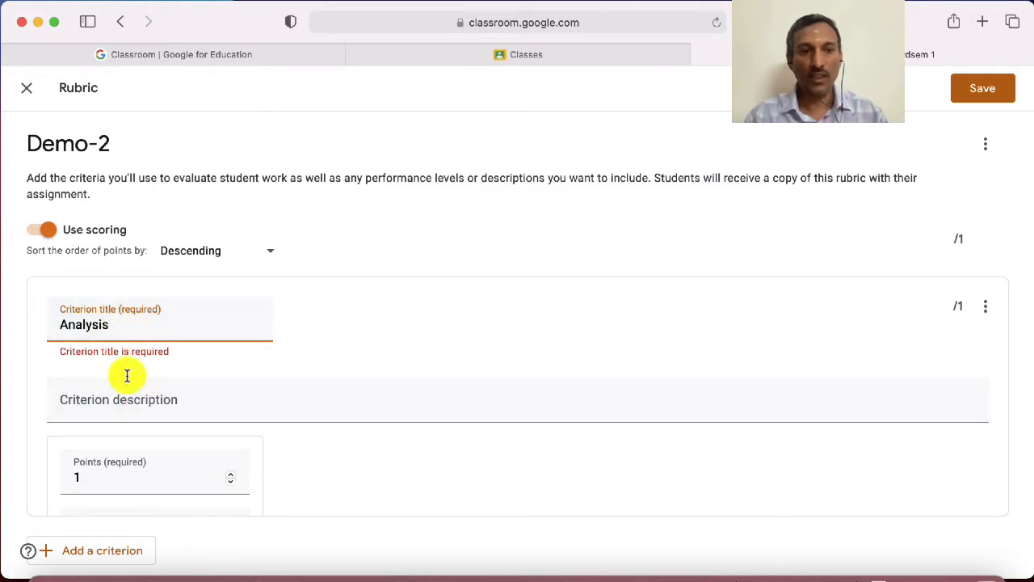
Enter "I want to understand how to carryout analysis" as the description of the Analysis criterion
click(119, 401)
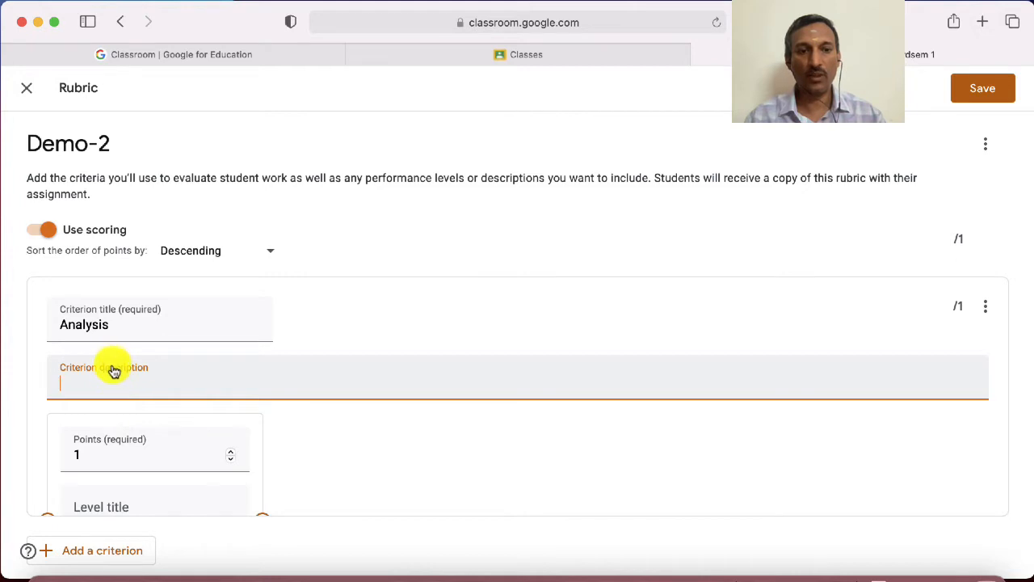
scroll(296, 446, down, 2)
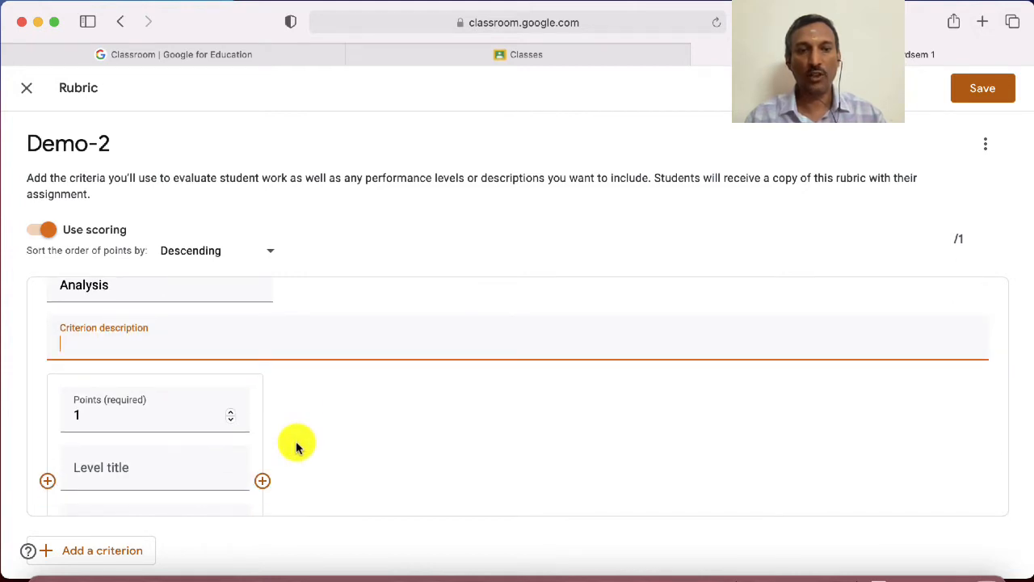
scroll(296, 445, up, 2)
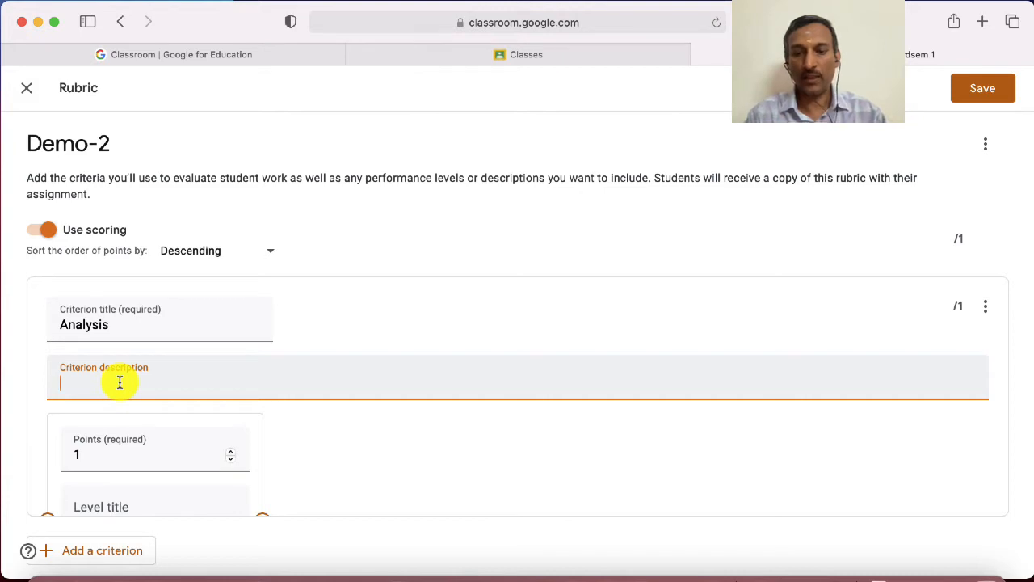
text(I want )
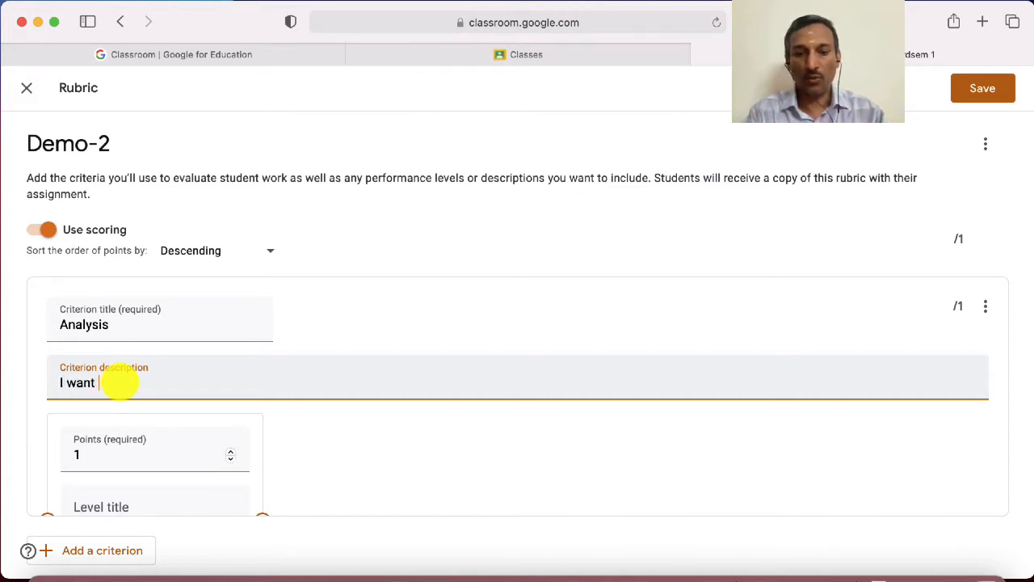
text(to u)
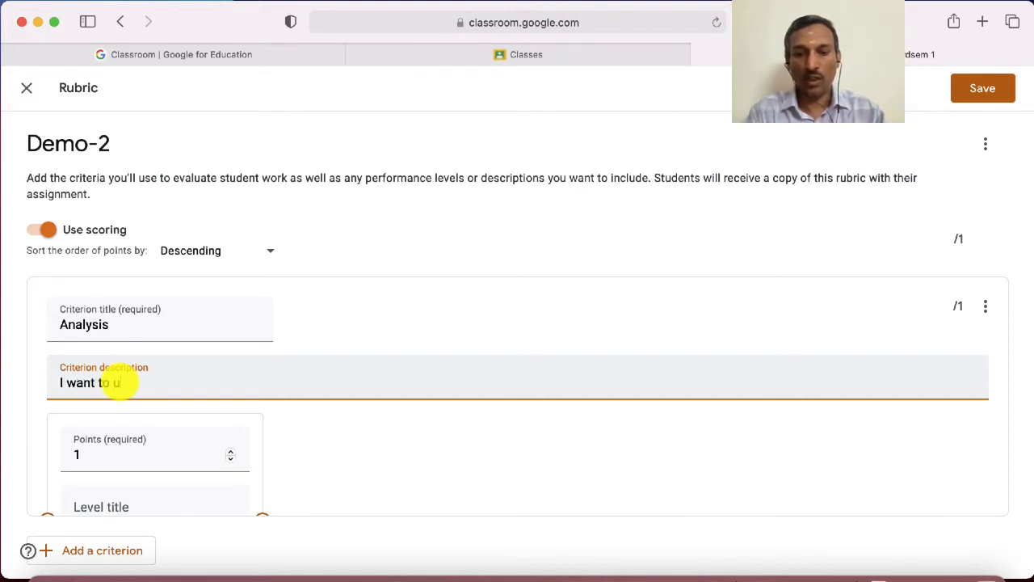
text(nderstan)
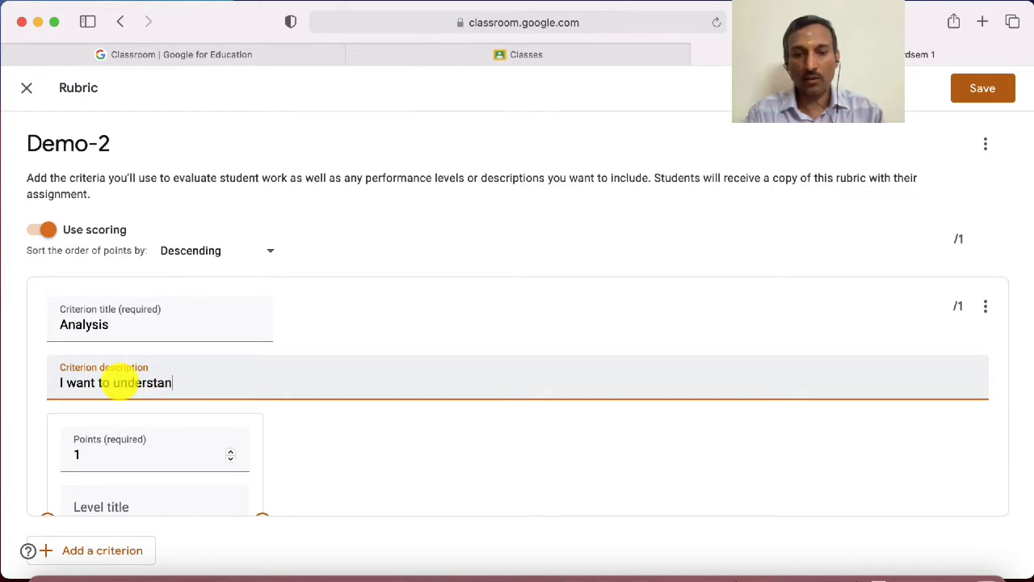
text(d h)
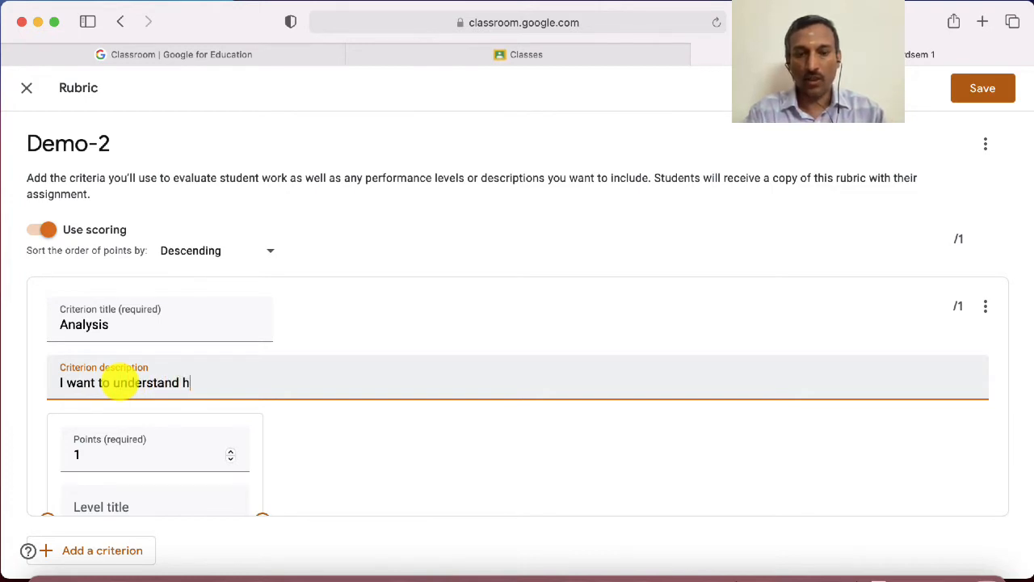
text(ow to)
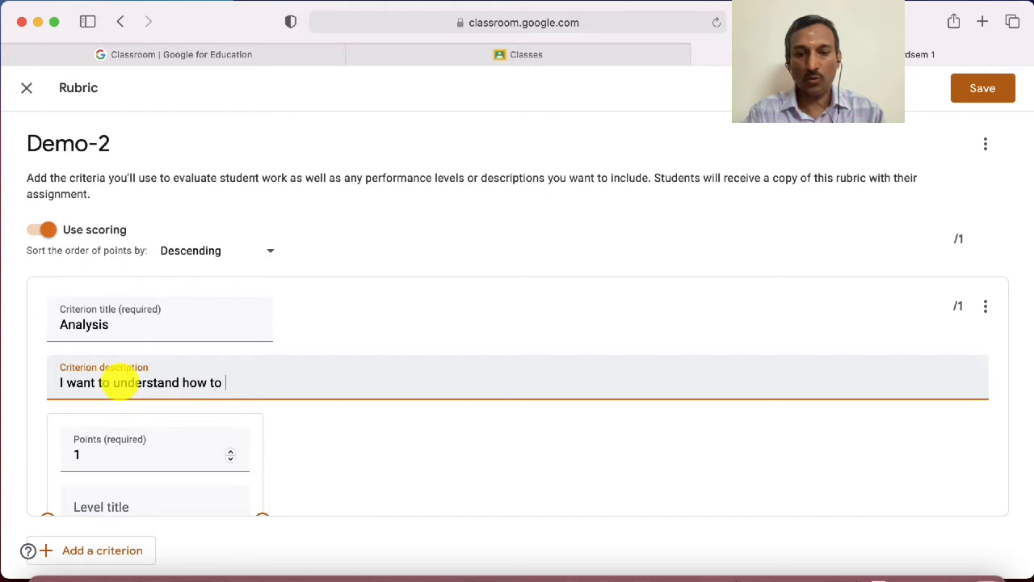
text( carryout )
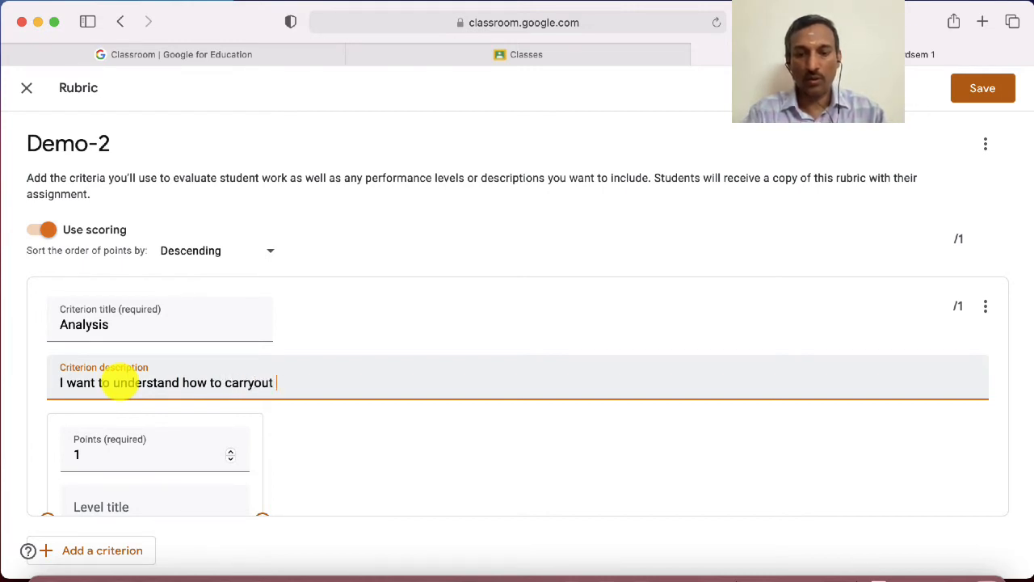
text(analys)
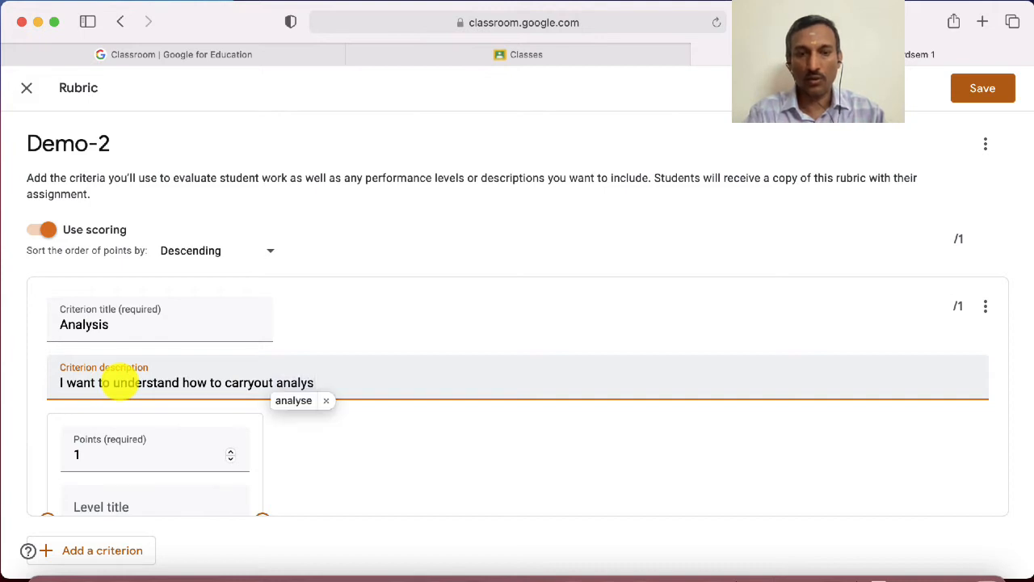
text(i)
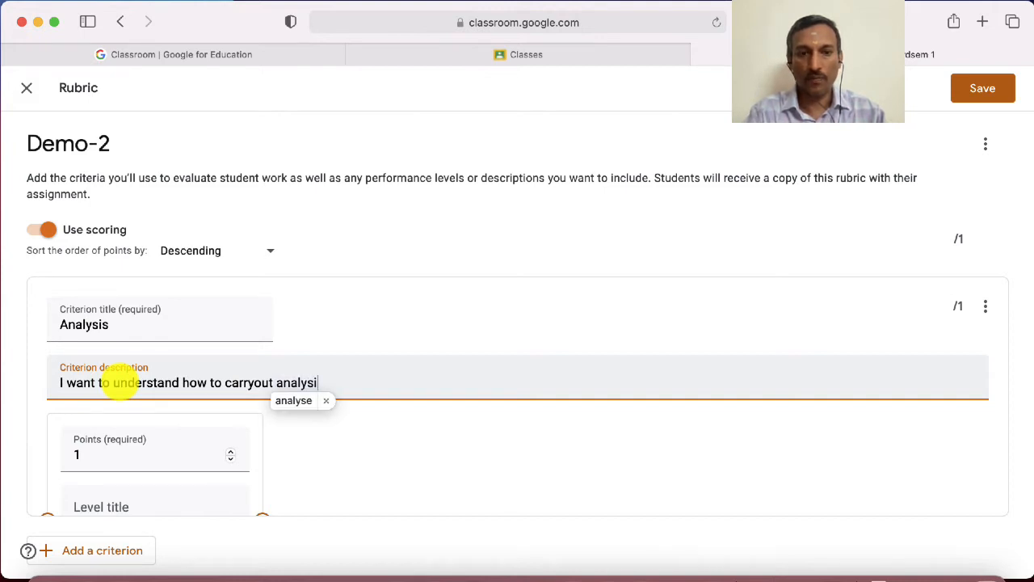
text(s)
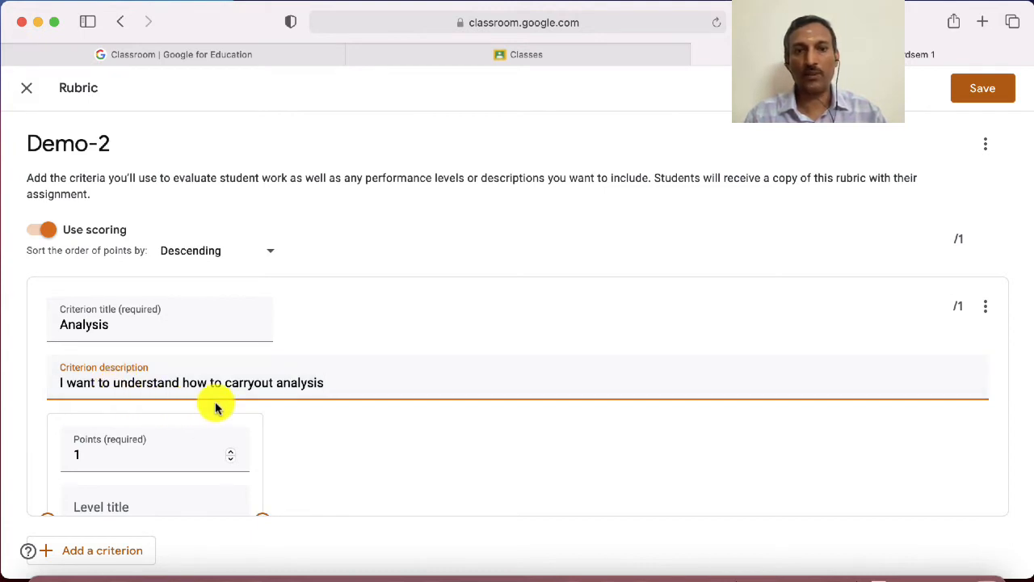
scroll(349, 427, down, 1)
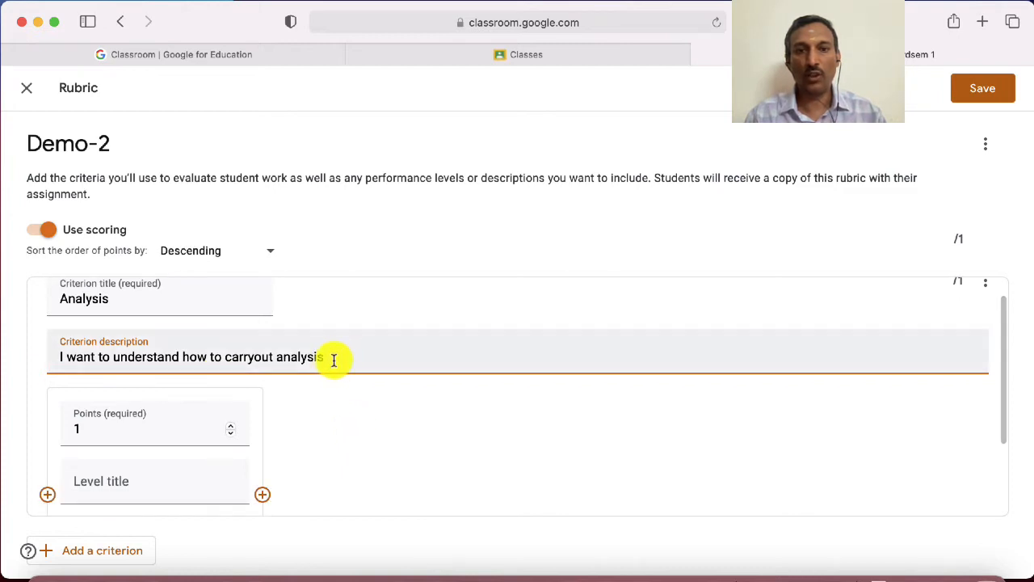
scroll(334, 361, down, 3)
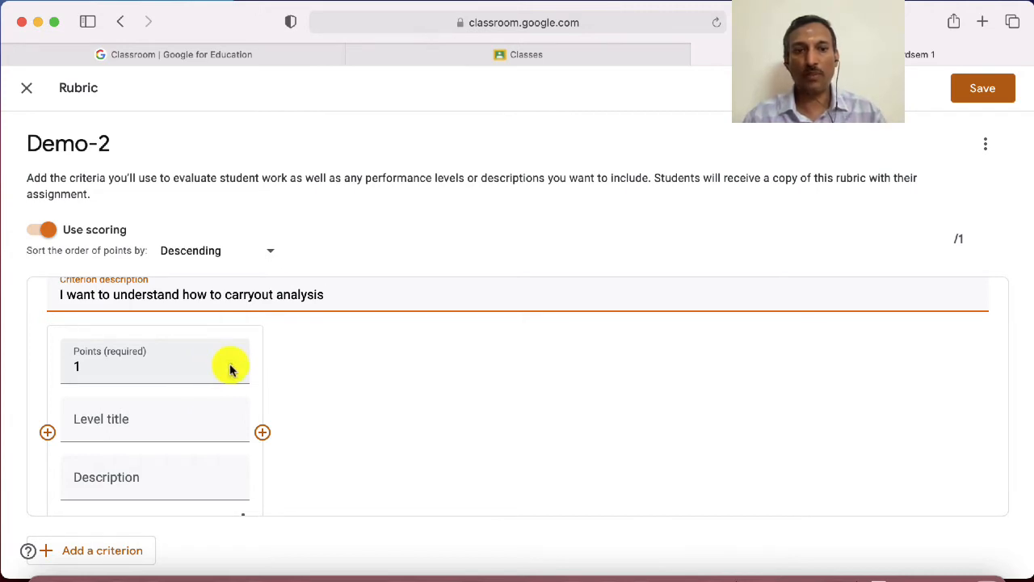
Set the points of the Analysis criterion's first level to 5
click(230, 364)
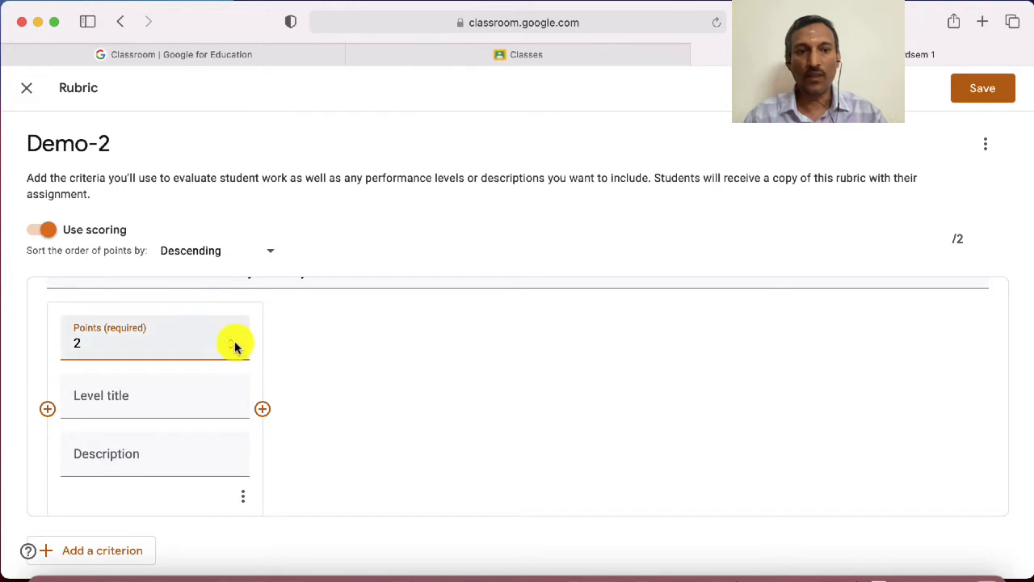
click(232, 343)
click(232, 343)
click(231, 342)
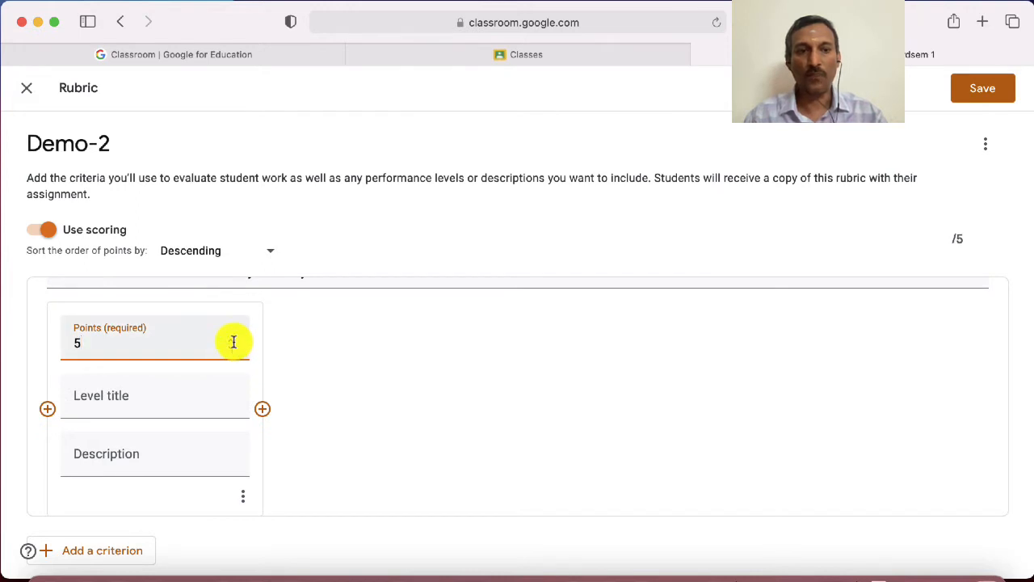
Add two more levels to the Analysis criterion, worth 3 points and 1 point
click(264, 412)
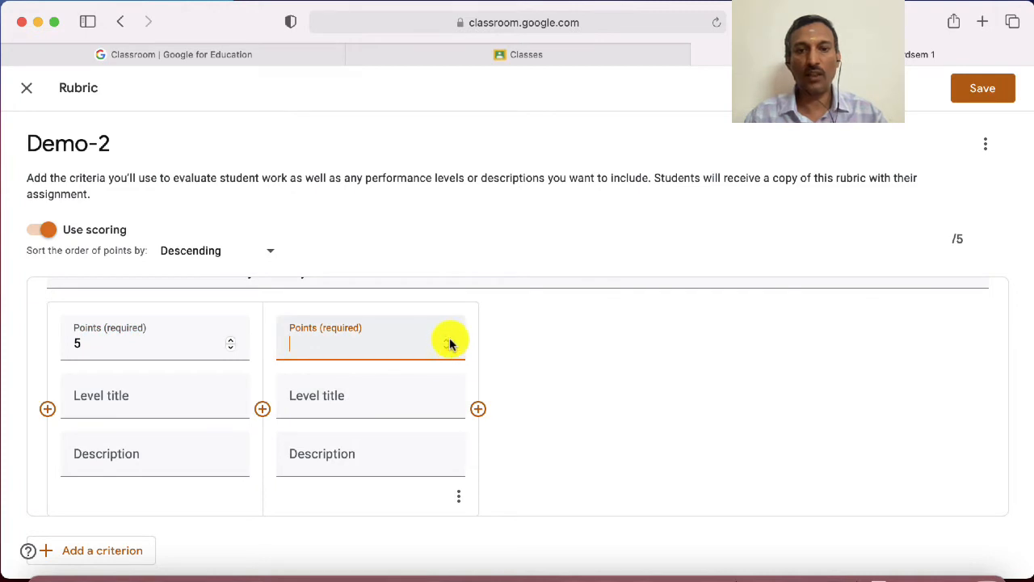
click(447, 341)
click(447, 341)
click(447, 341)
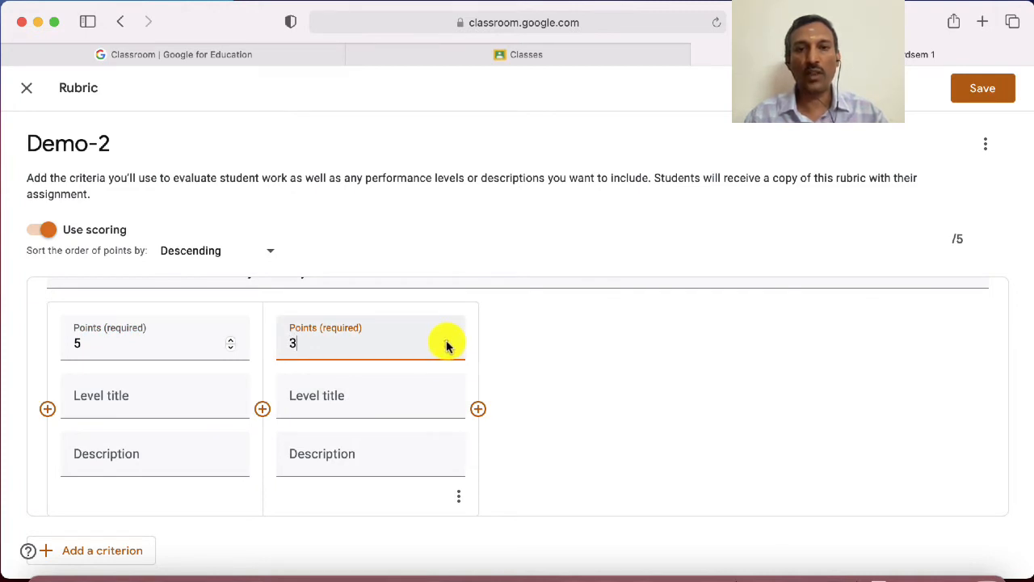
click(479, 409)
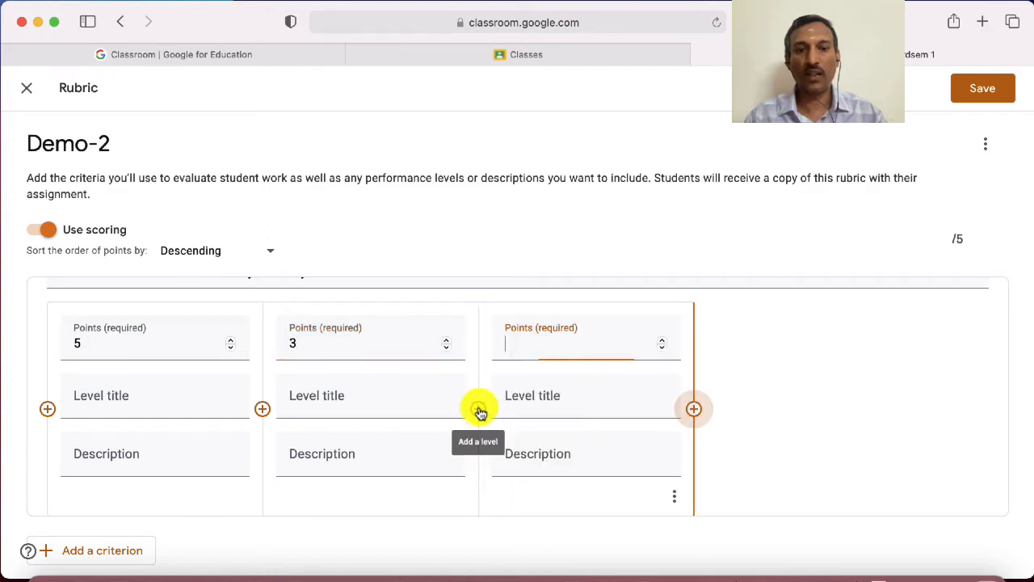
click(660, 341)
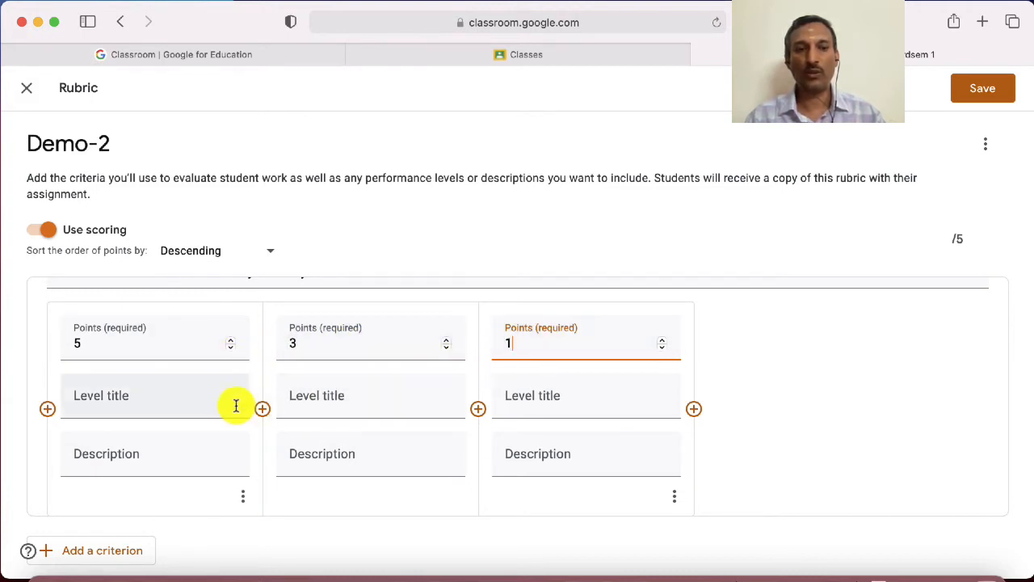
Title the 5-point level of the Analysis criterion "Title 1"
click(127, 392)
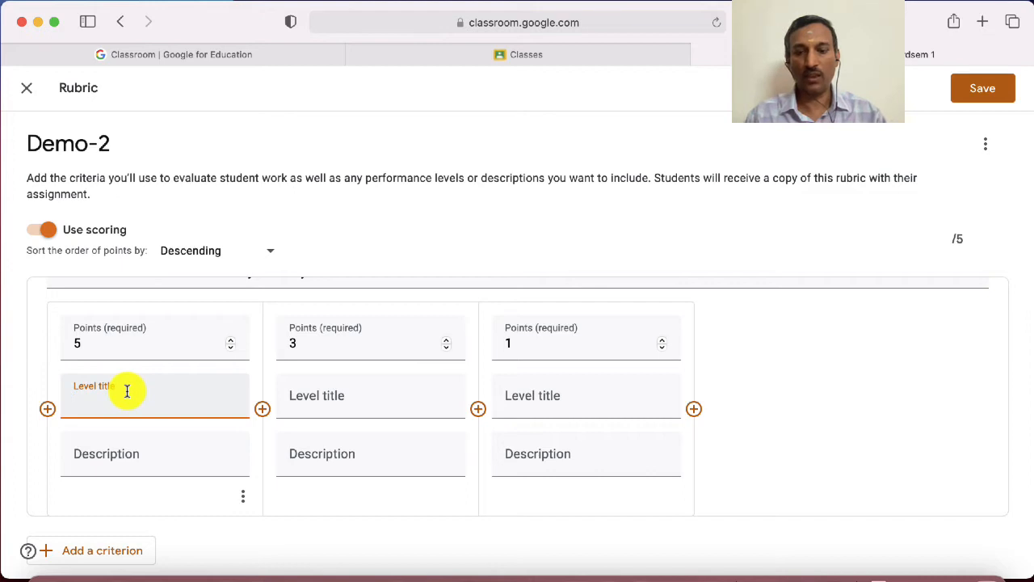
text(T)
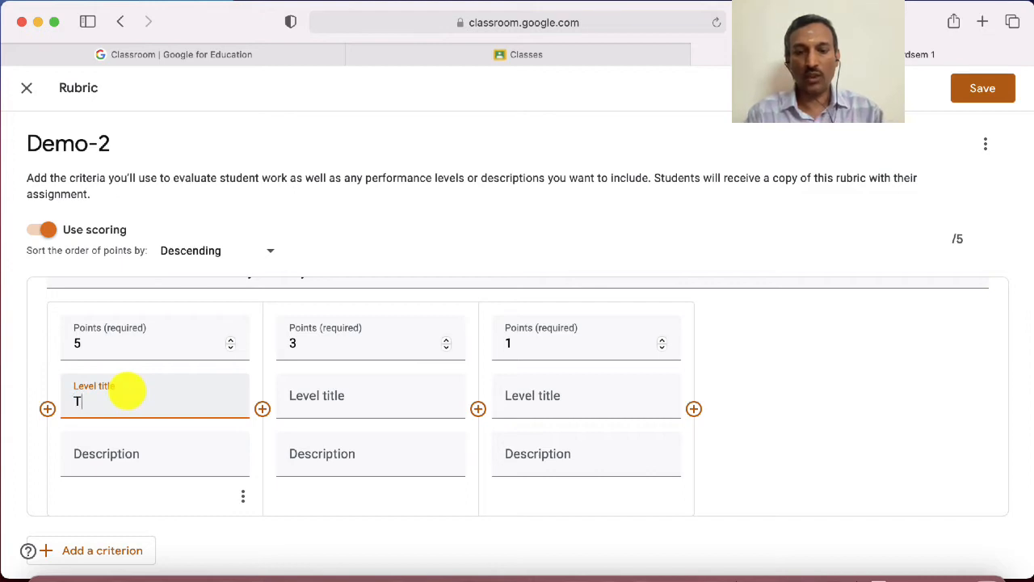
text(itle )
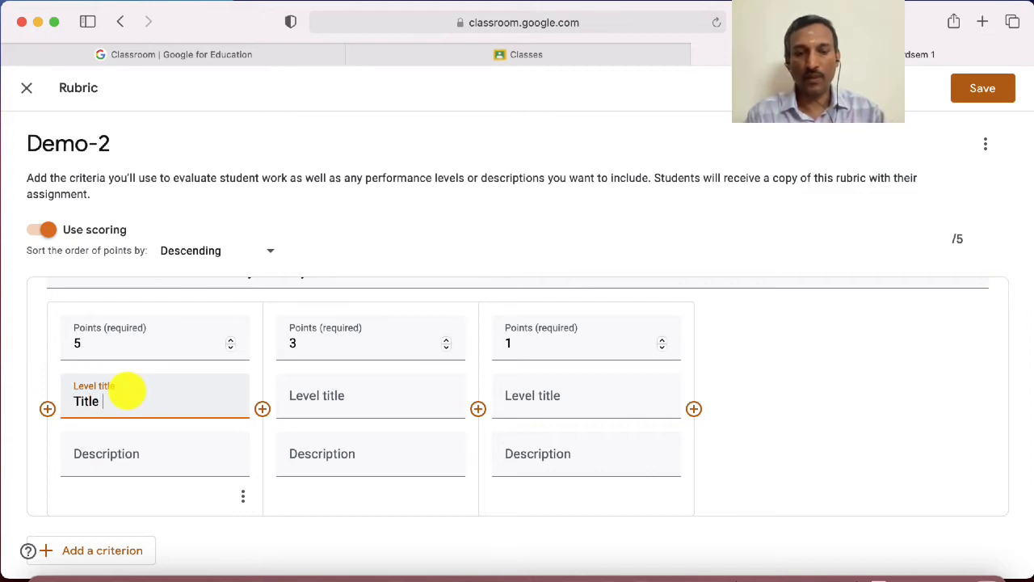
text(1)
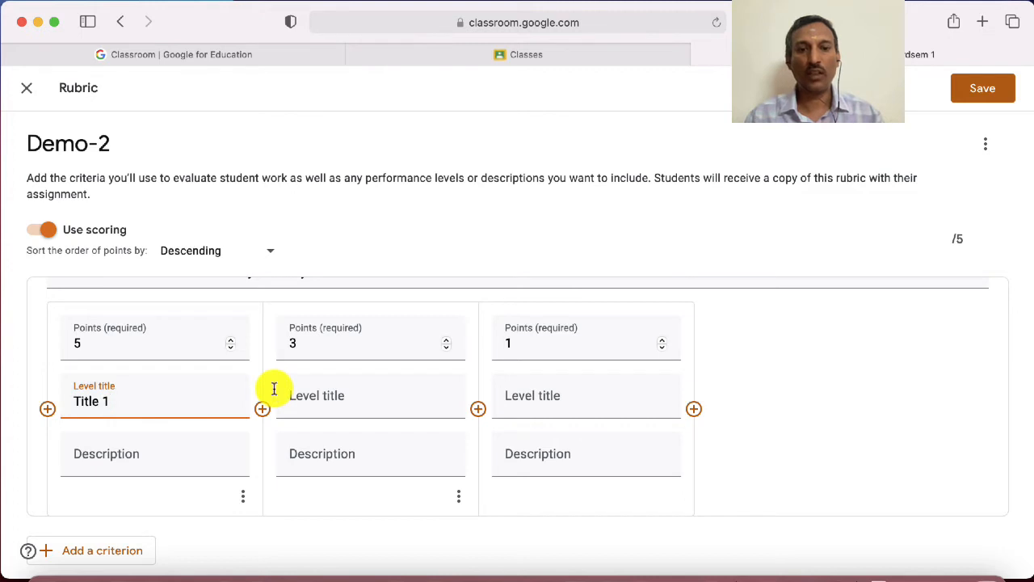
Title the 3-point level "Title 2" and the 1-point level "Title 3"
click(316, 395)
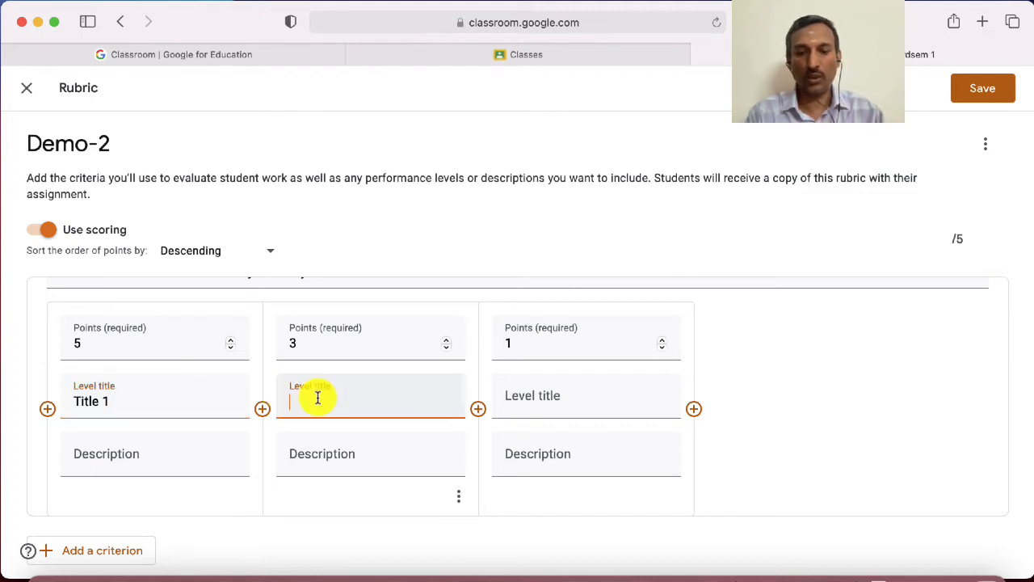
text(Title)
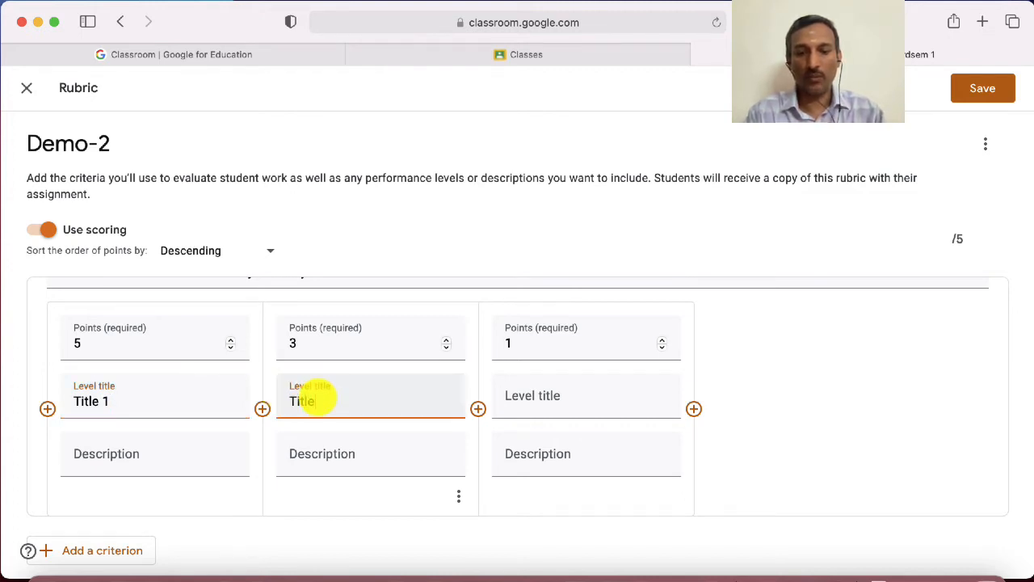
text( 2)
click(532, 395)
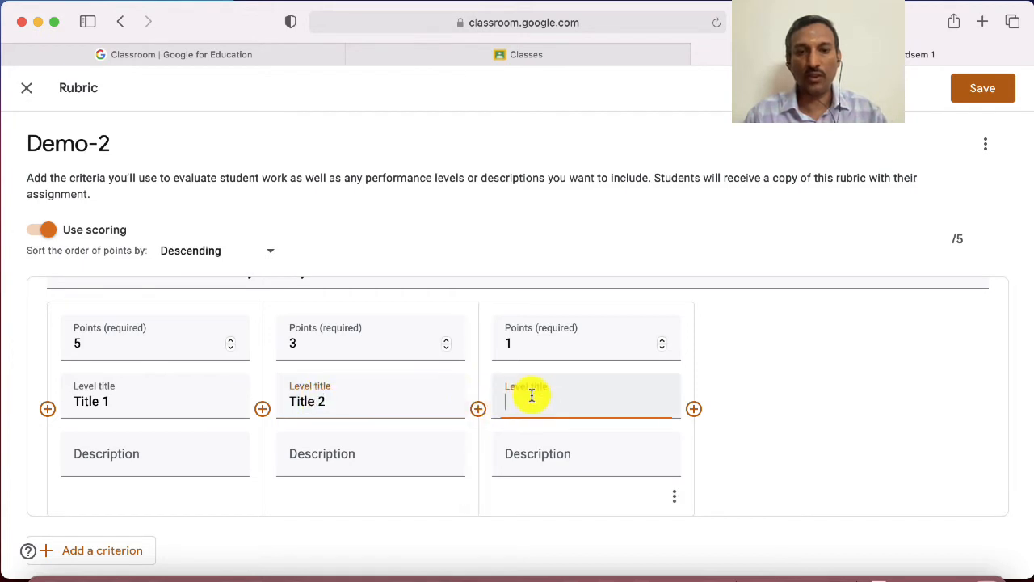
text(Ti)
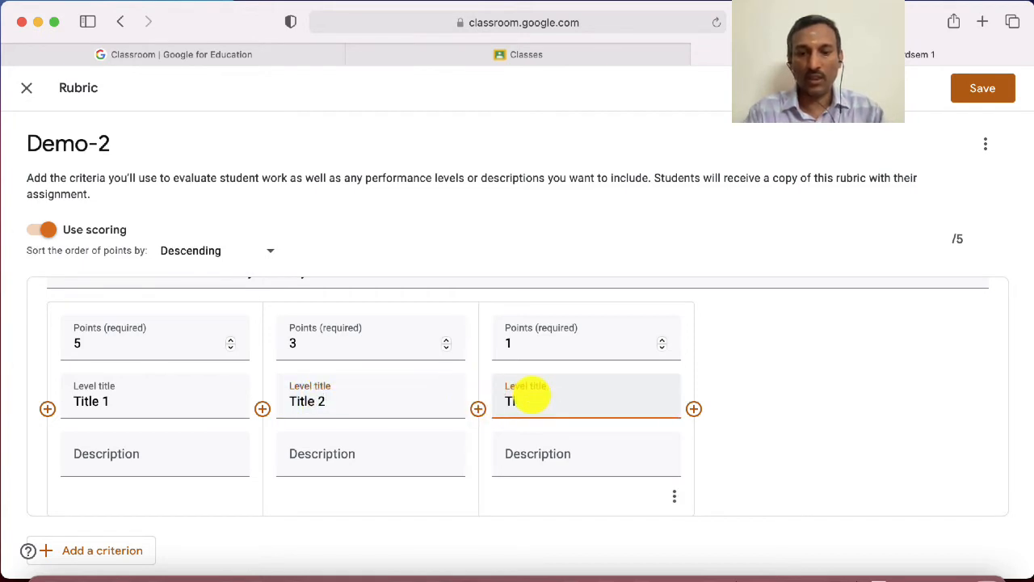
text(tle)
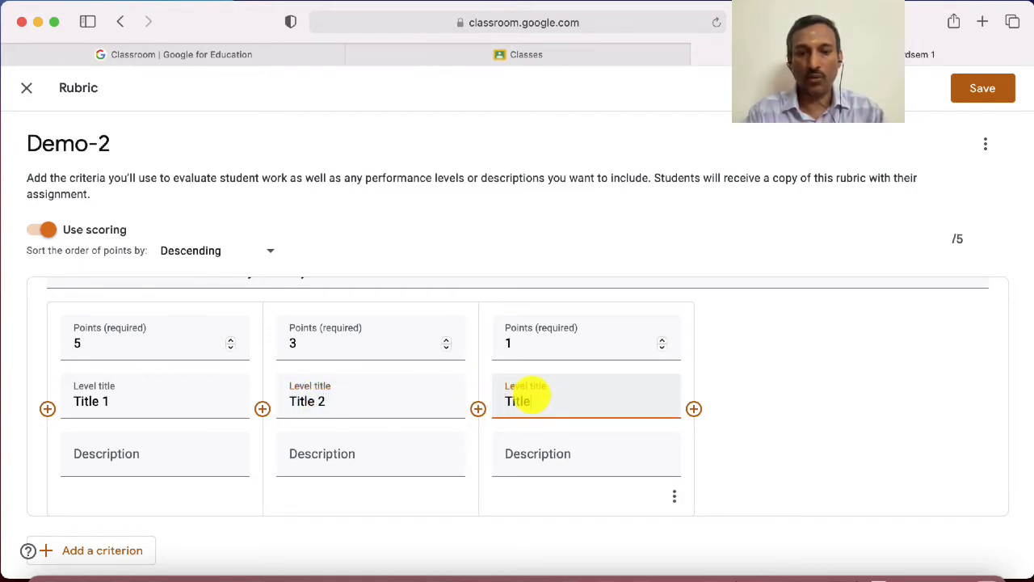
text( 3)
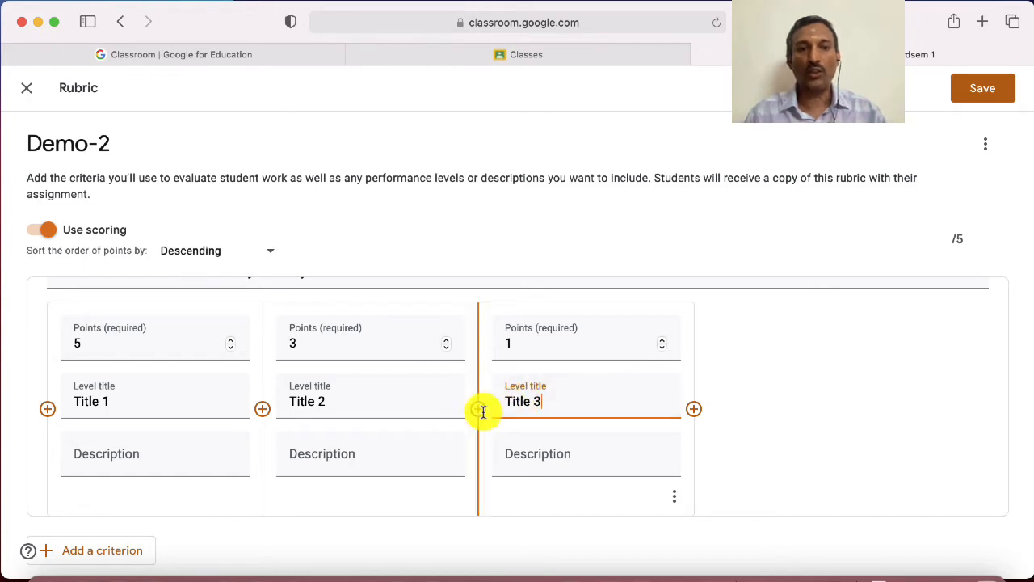
Extend the first two level titles to read "Title 1 Excellent" and "Title 2 Good"
click(121, 396)
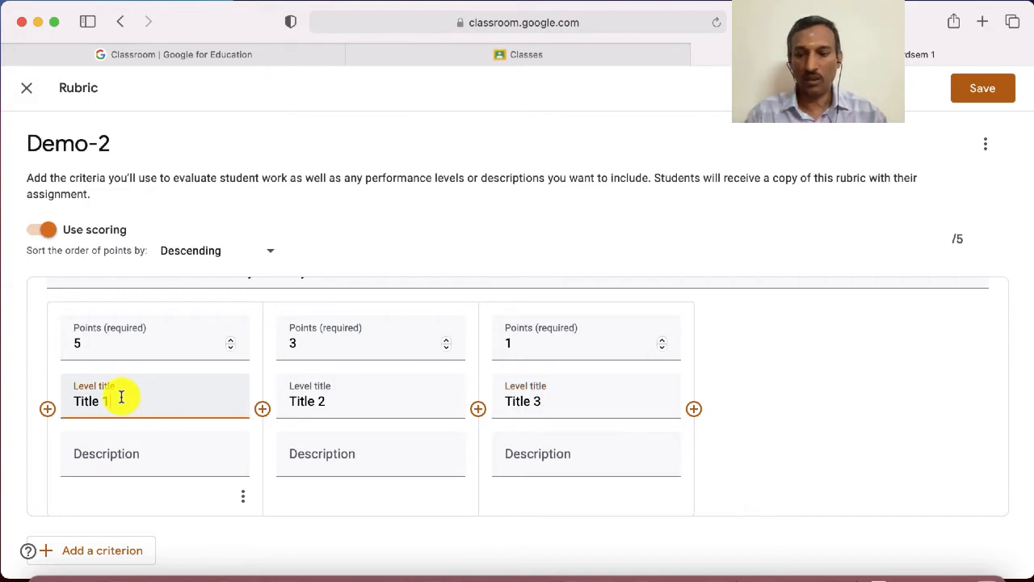
text(Excellent)
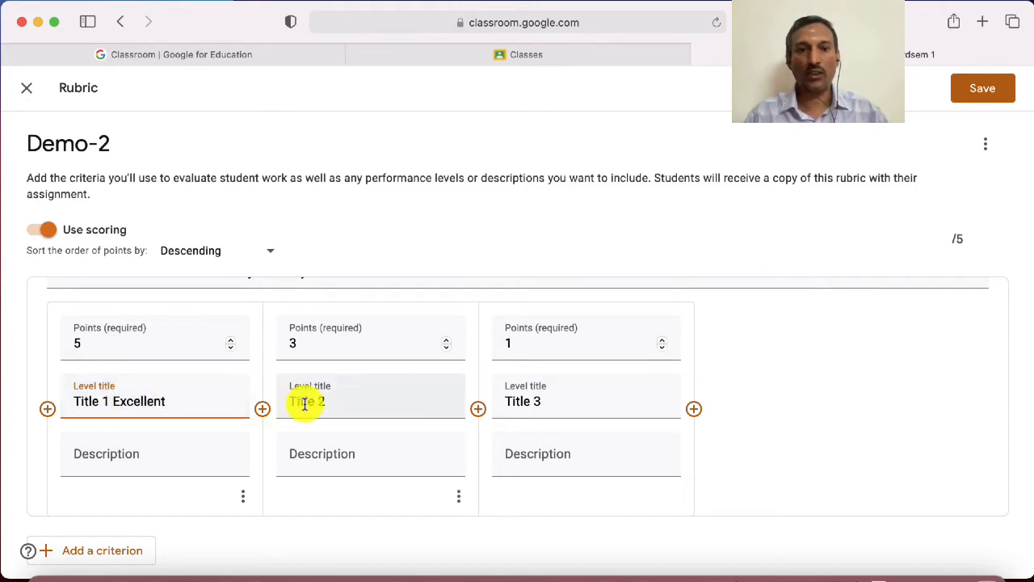
click(347, 395)
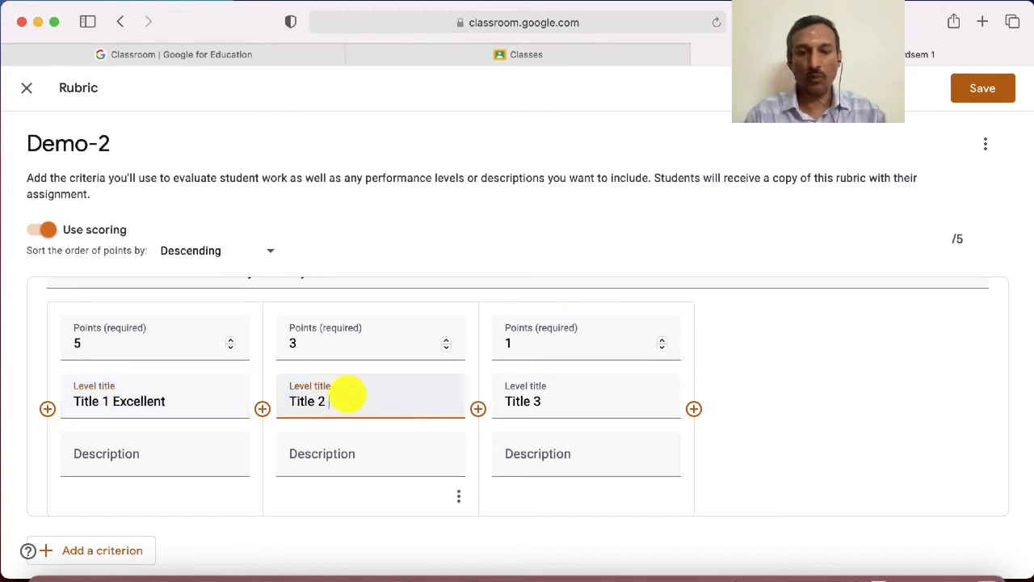
text(Good)
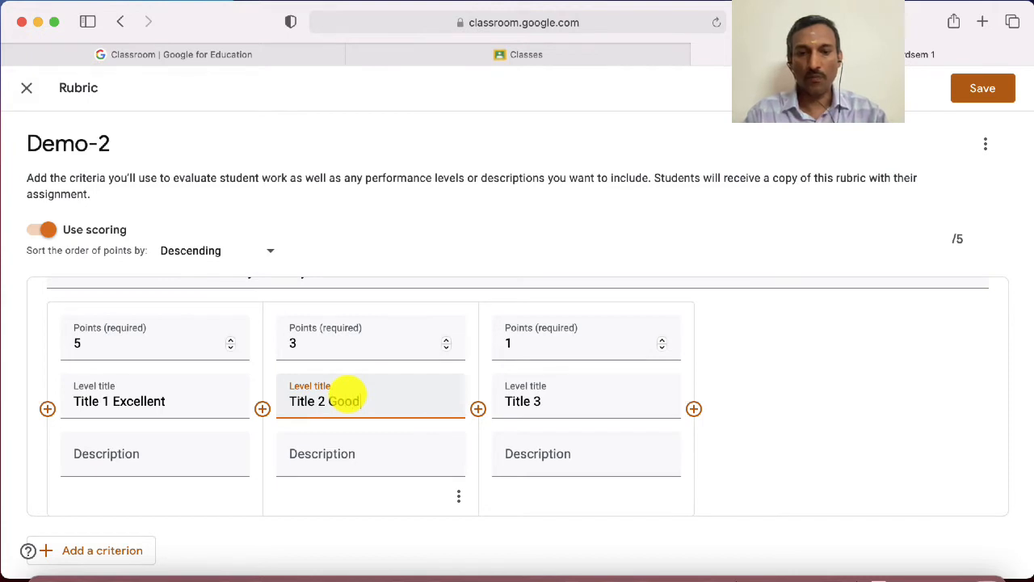
Extend the 1-point level's title to read "Title 3 Needs improvement"
click(557, 407)
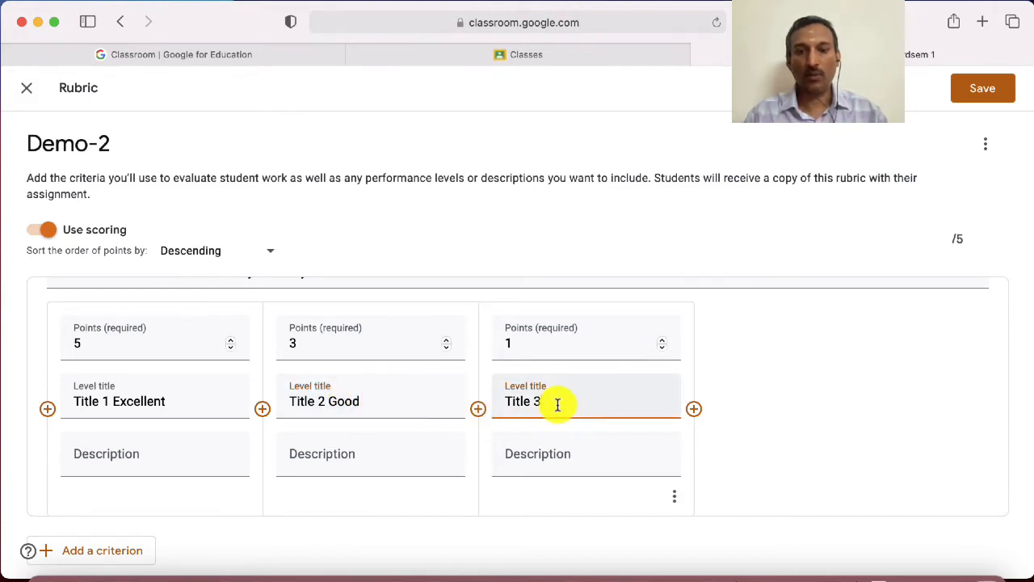
text(Need)
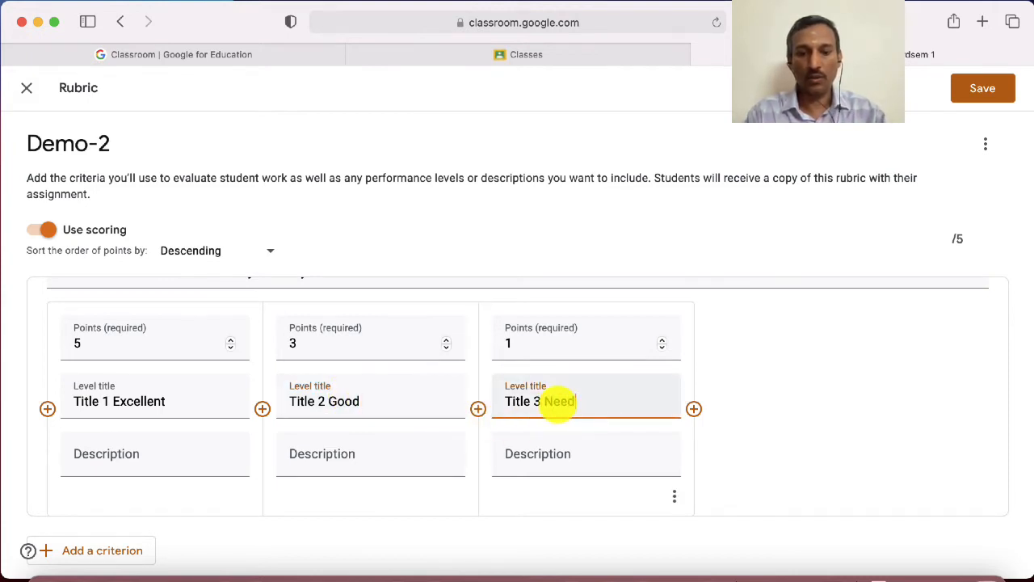
text(s imo)
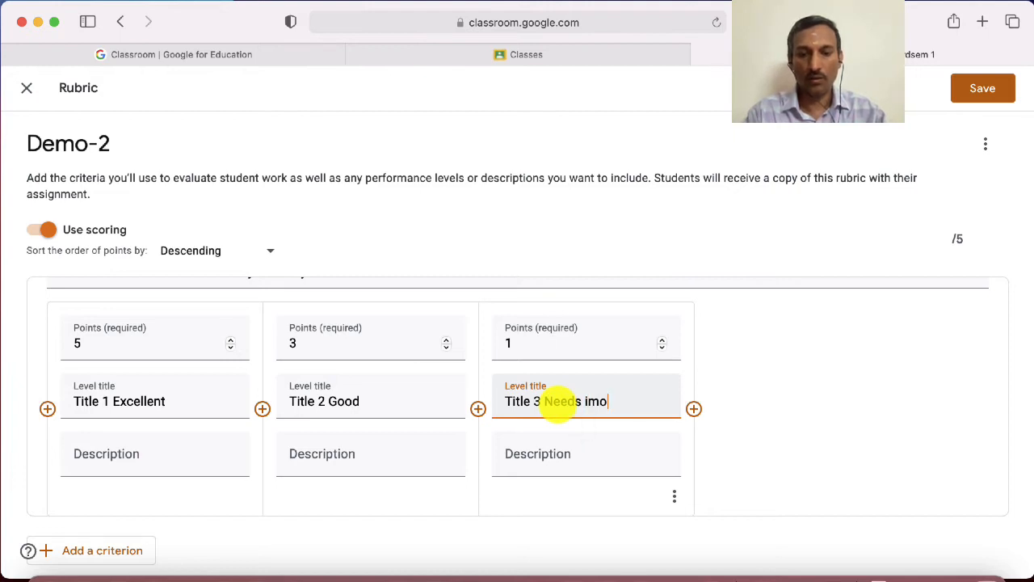
key(BackSpace)
text(prove)
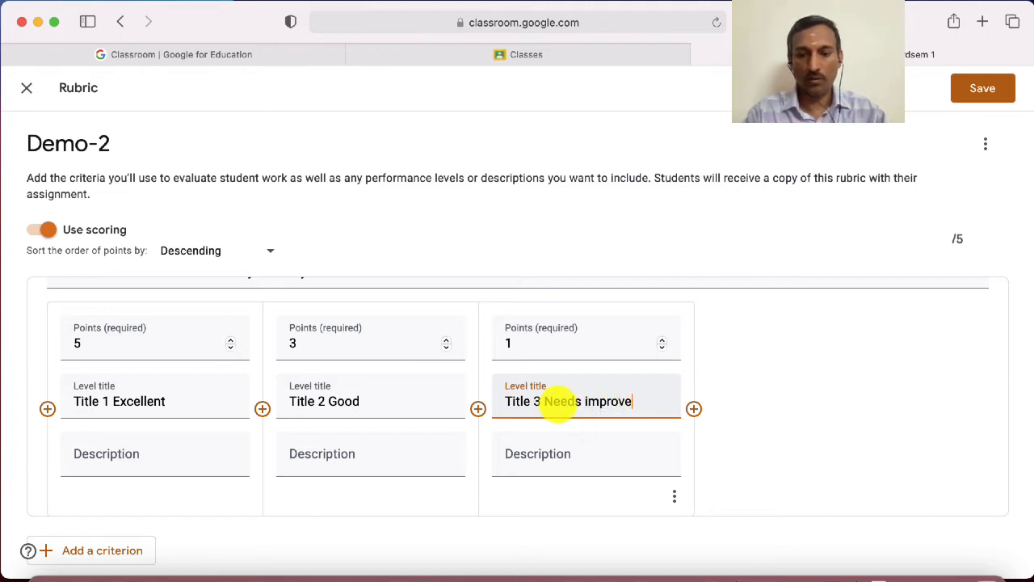
text(ment)
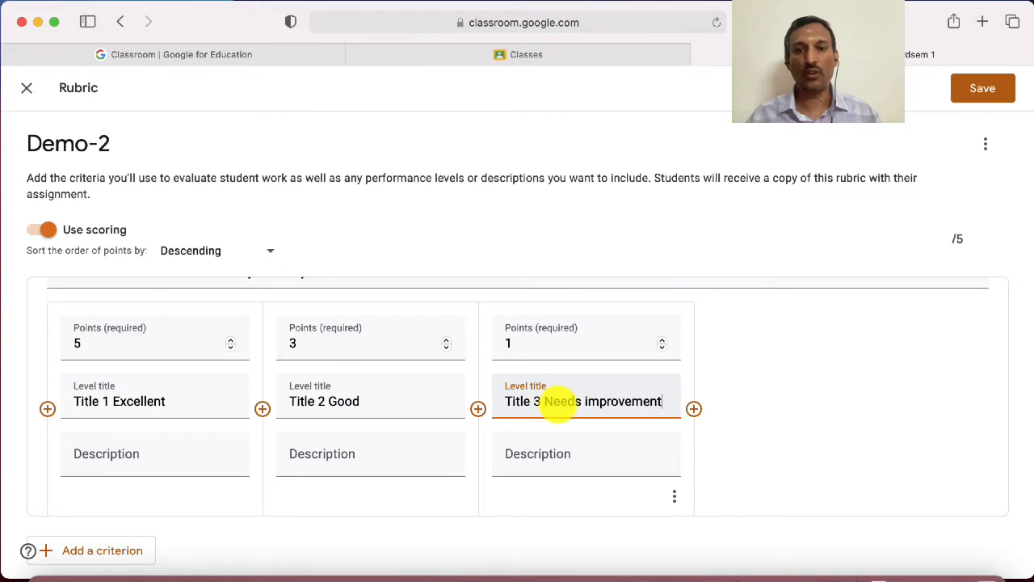
Describe the 5-point level as "The student should make clear distinction between 4 process."
click(124, 453)
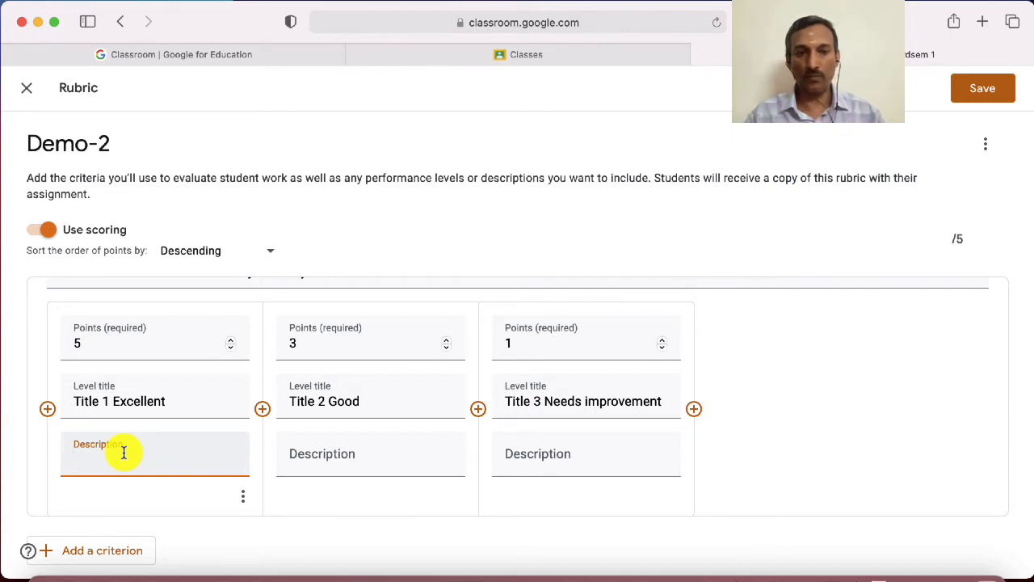
scroll(124, 453, up, 3)
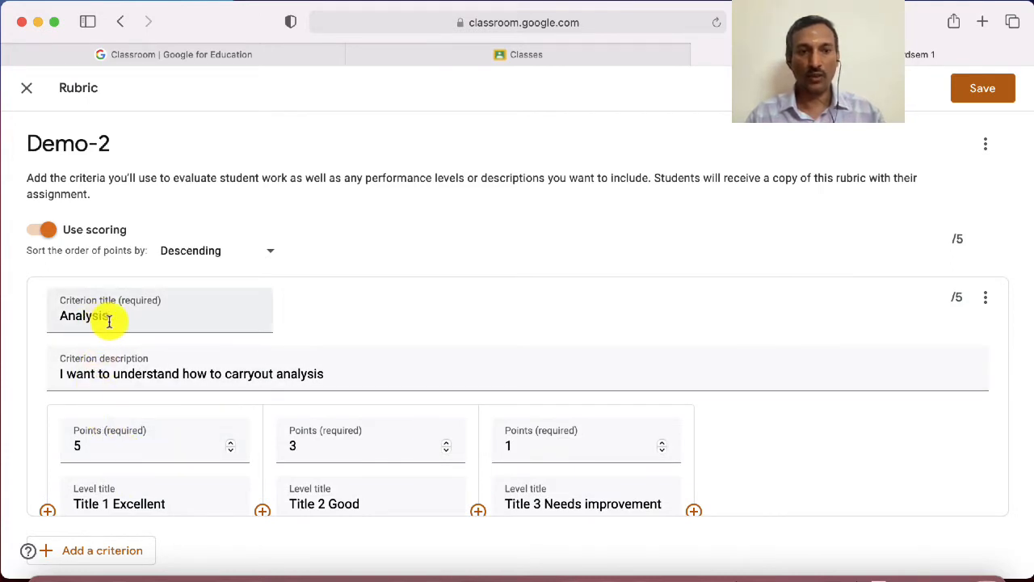
scroll(111, 323, down, 2)
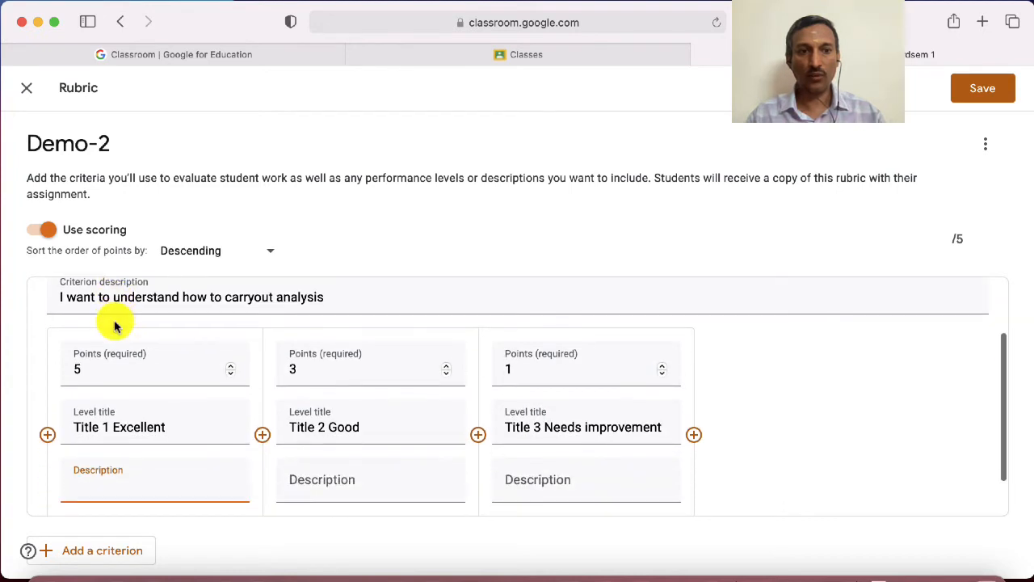
scroll(114, 323, down, 2)
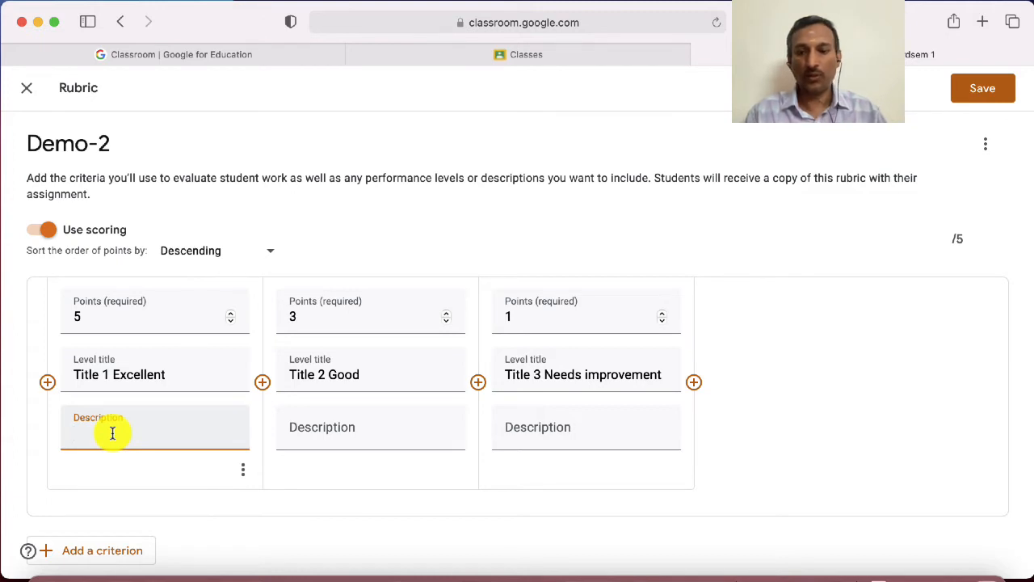
text(The)
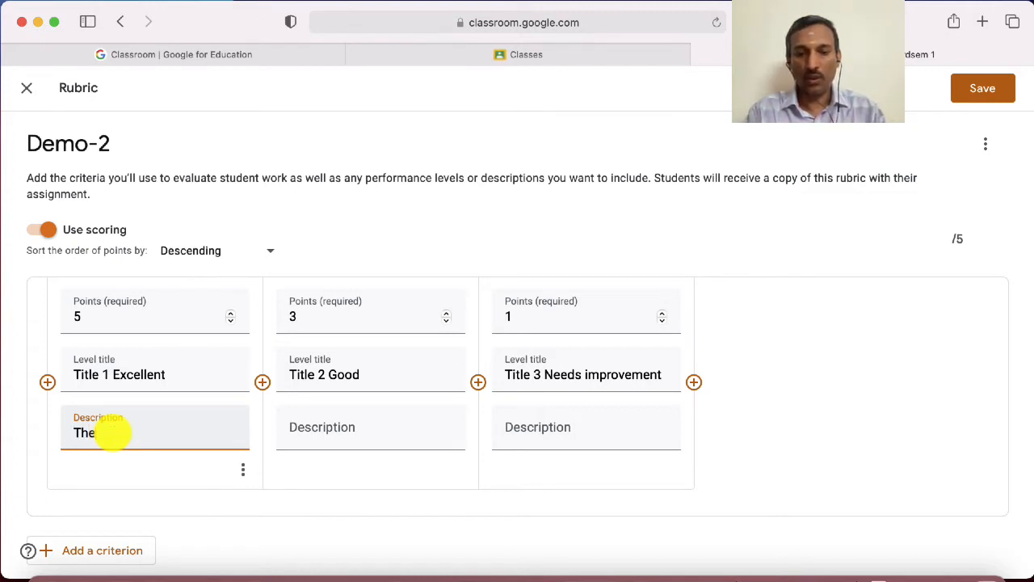
text( student sho)
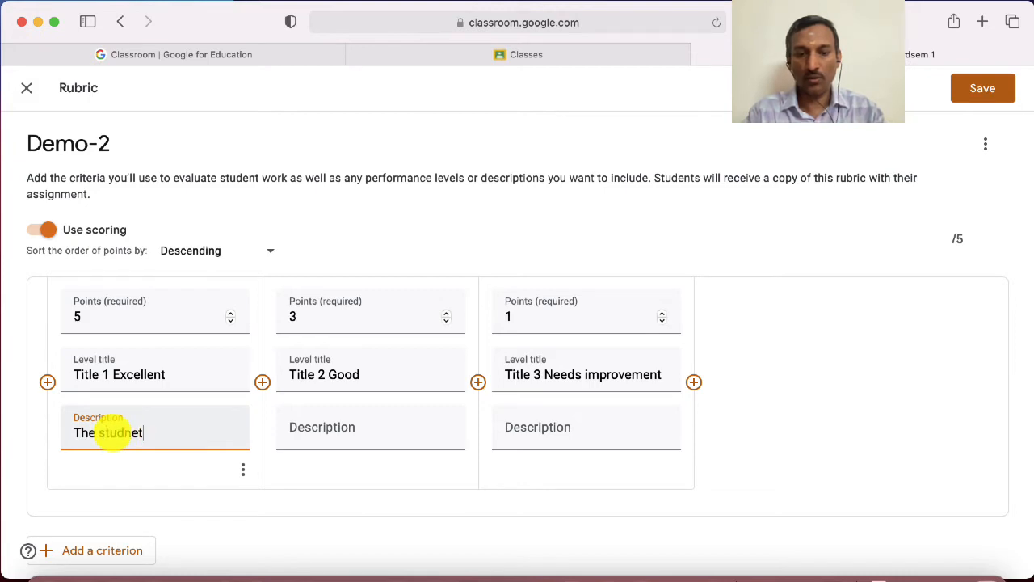
text(uld )
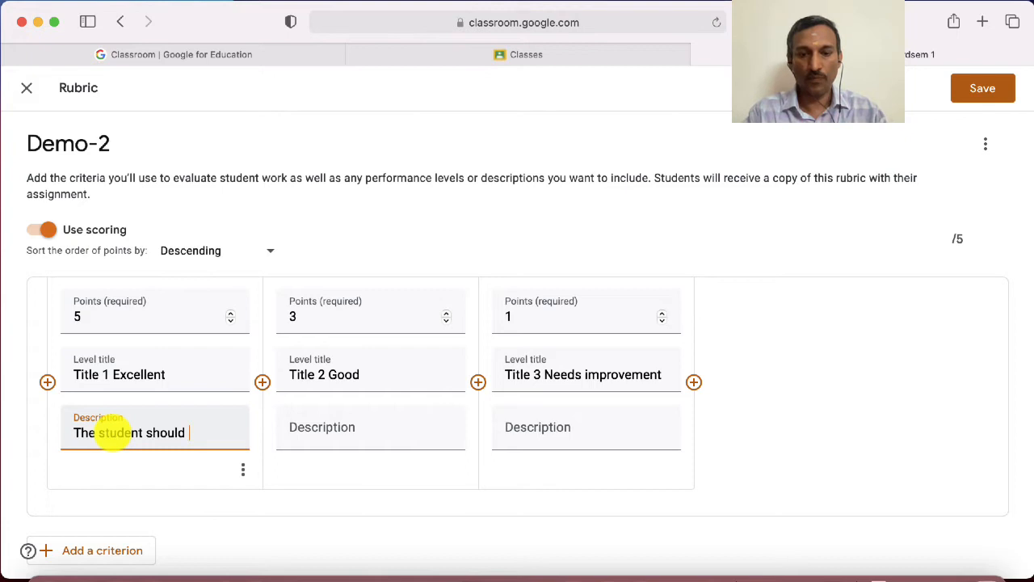
text(make cl)
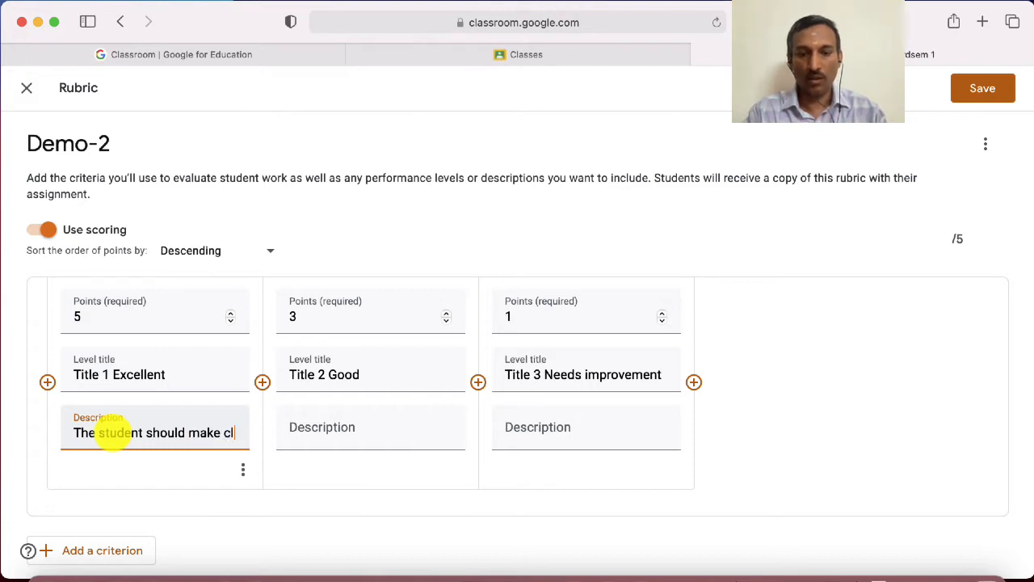
text(ear dis)
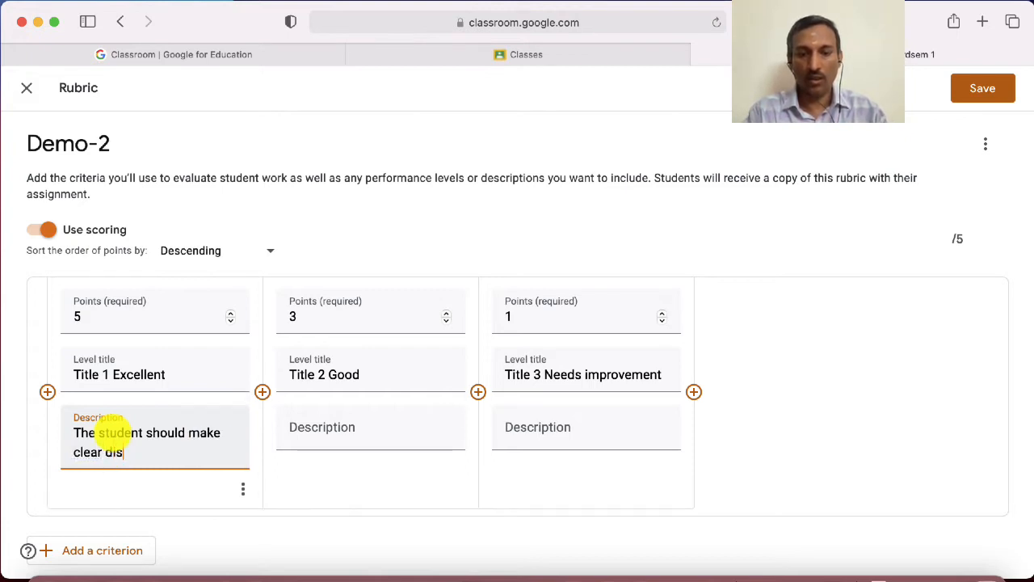
text(ticntion )
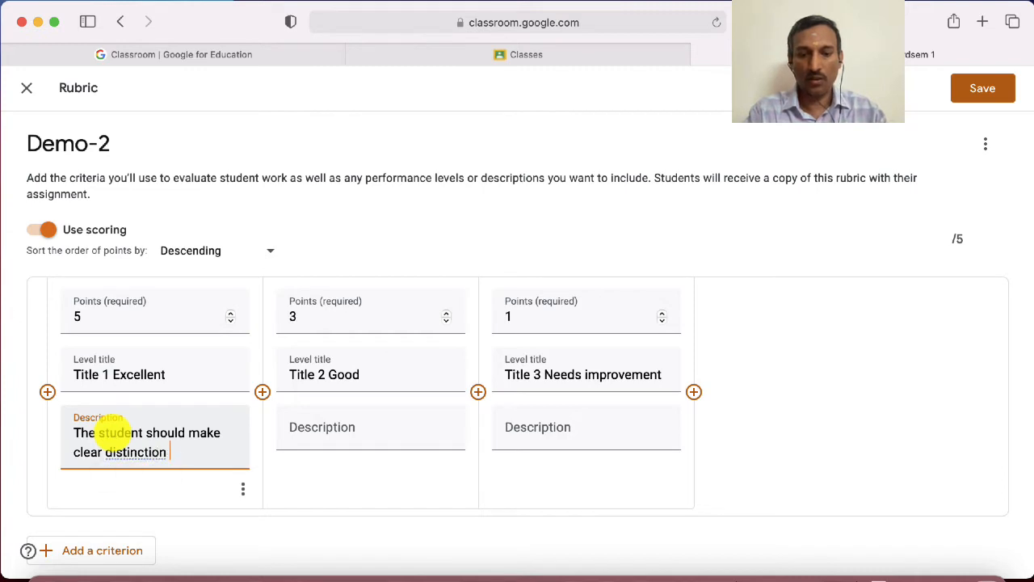
text(between)
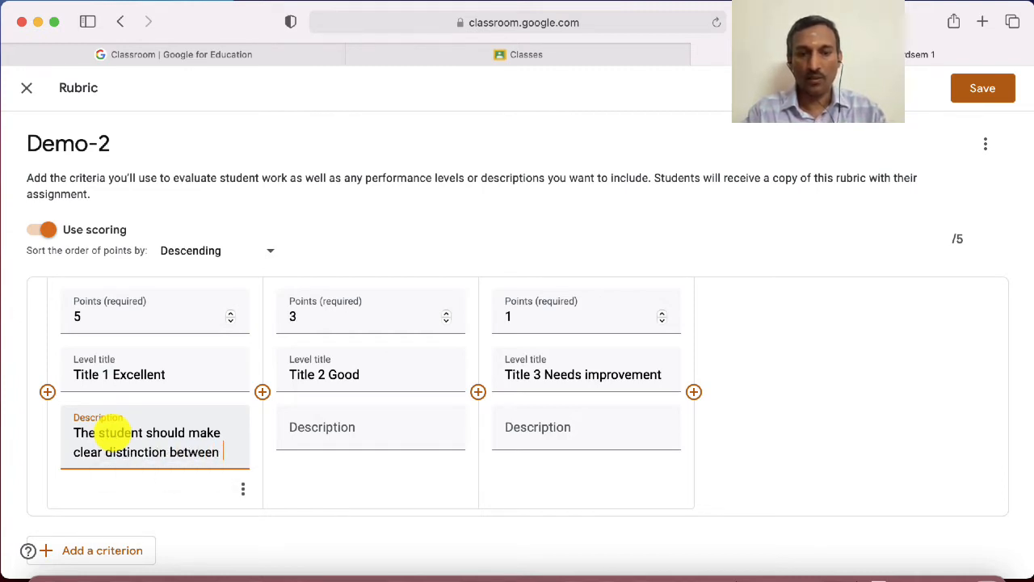
text( 4 process)
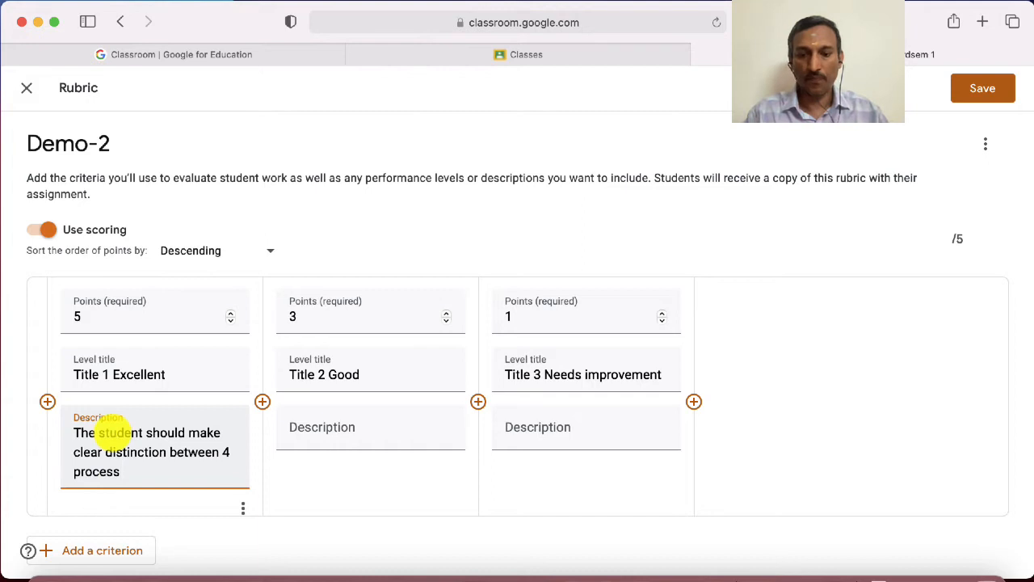
text(.)
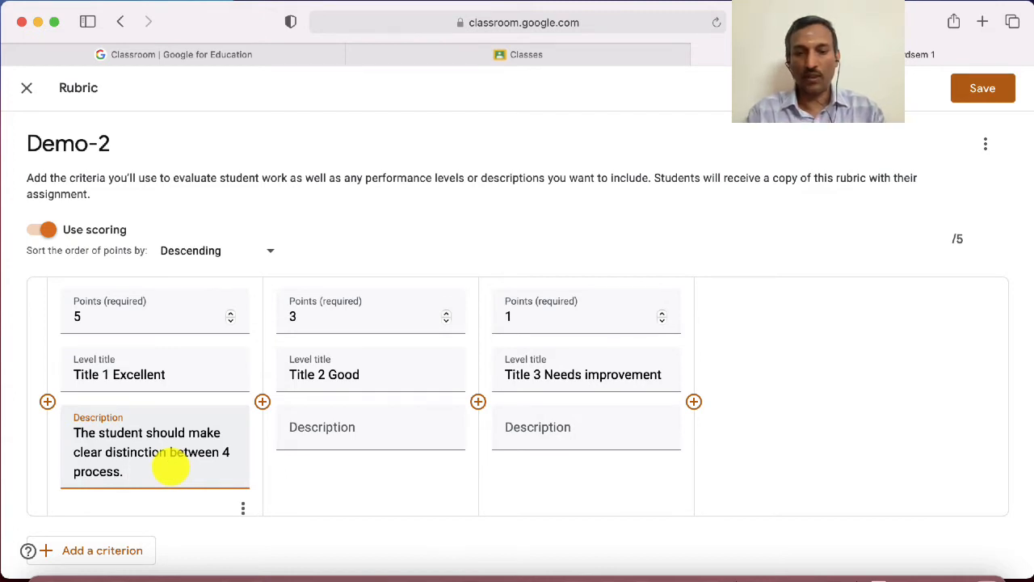
Add the sentence "They need to carryout a cost benefit analysis." to the end of the 5-point level's description
text(They n)
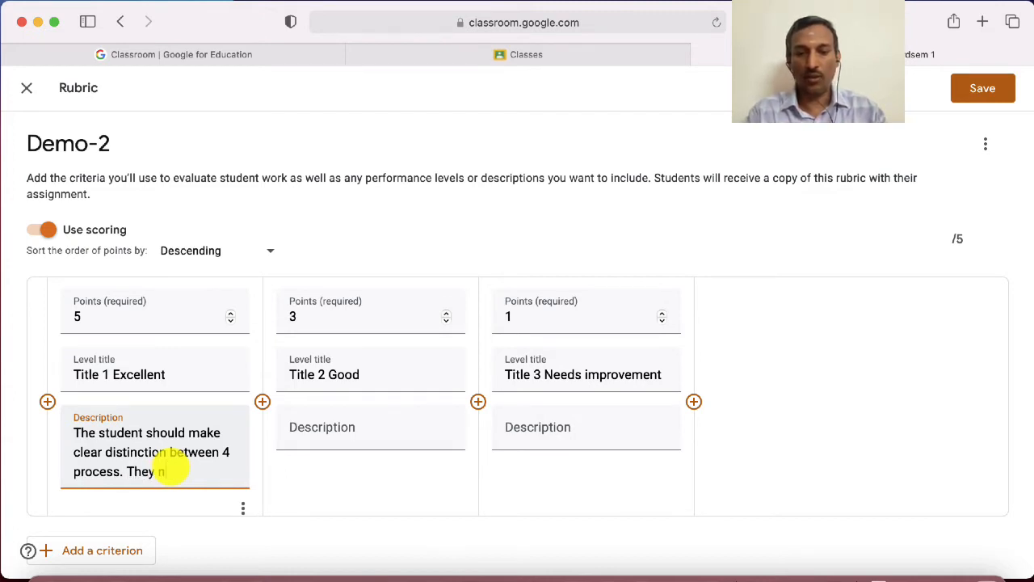
text(eed to)
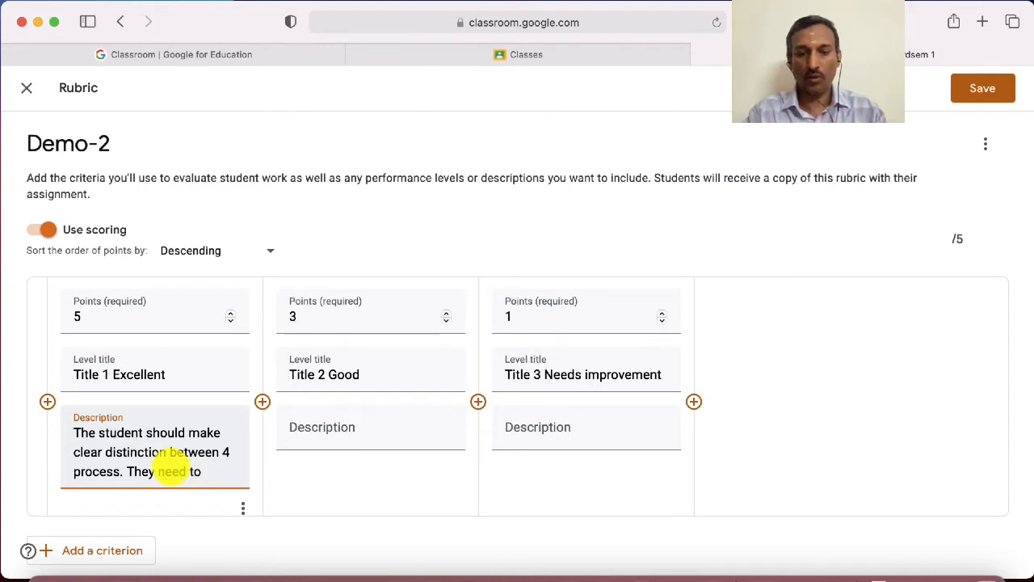
text( carryo)
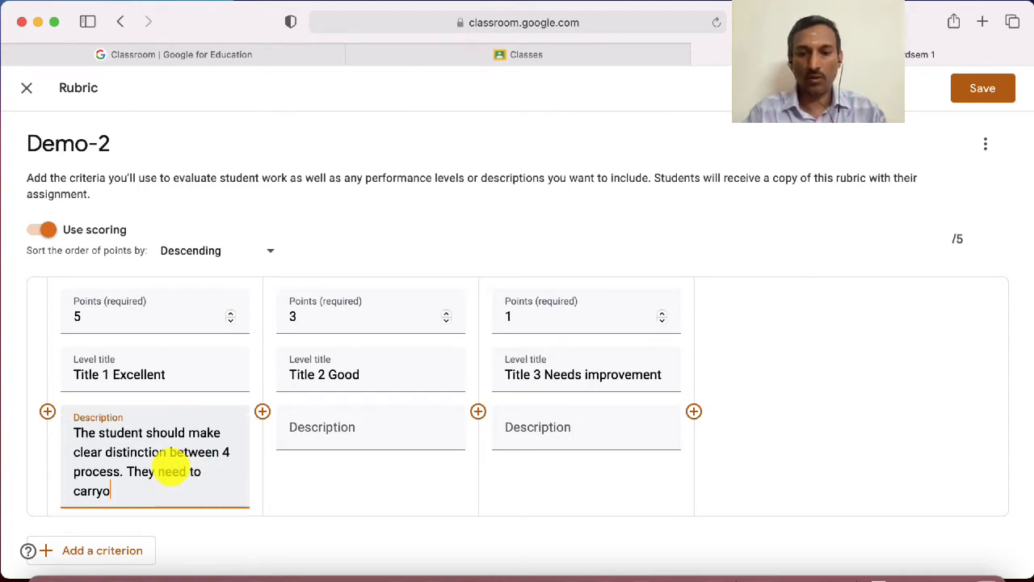
text(ut a cos)
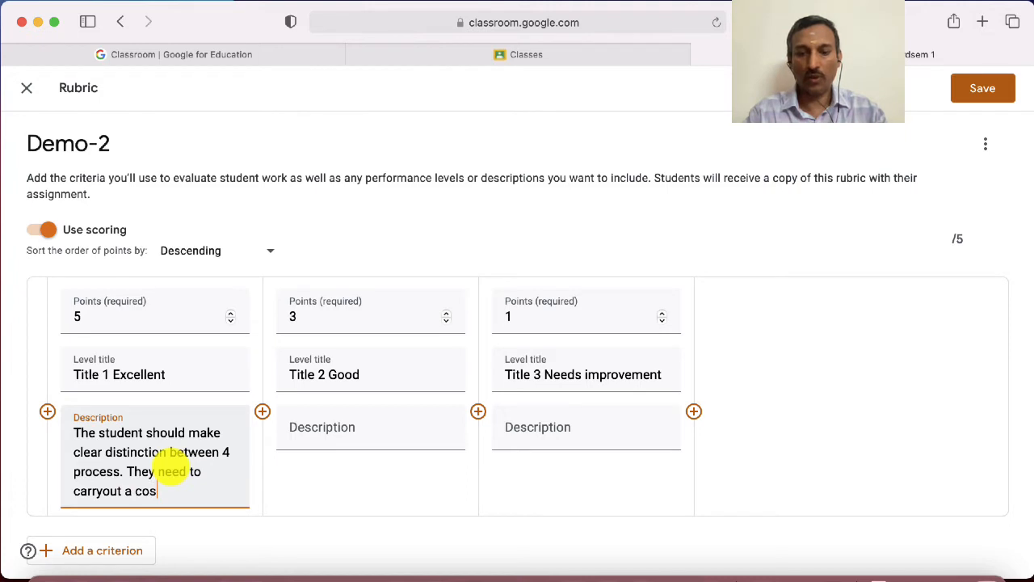
text(t )
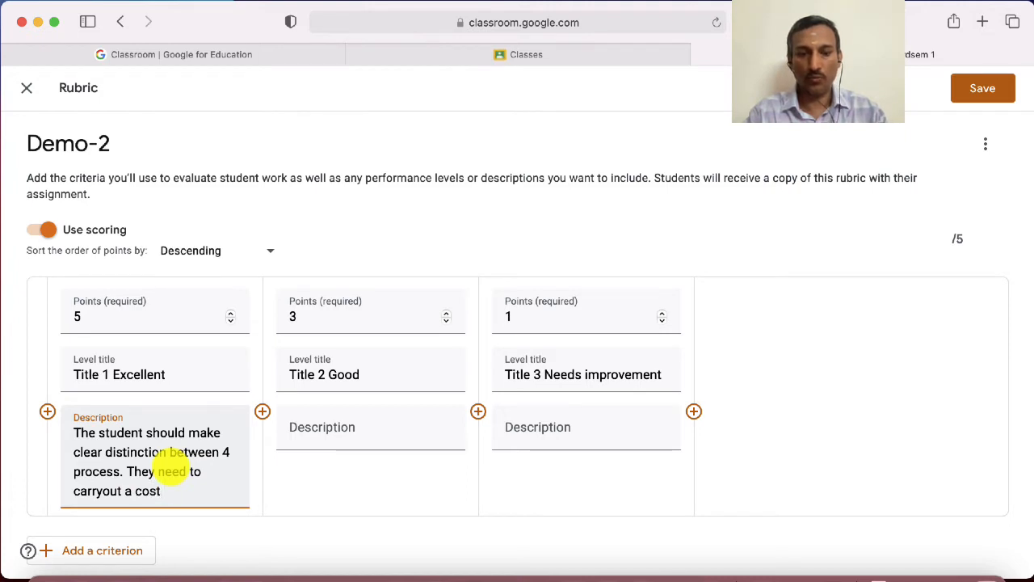
text(benefit a)
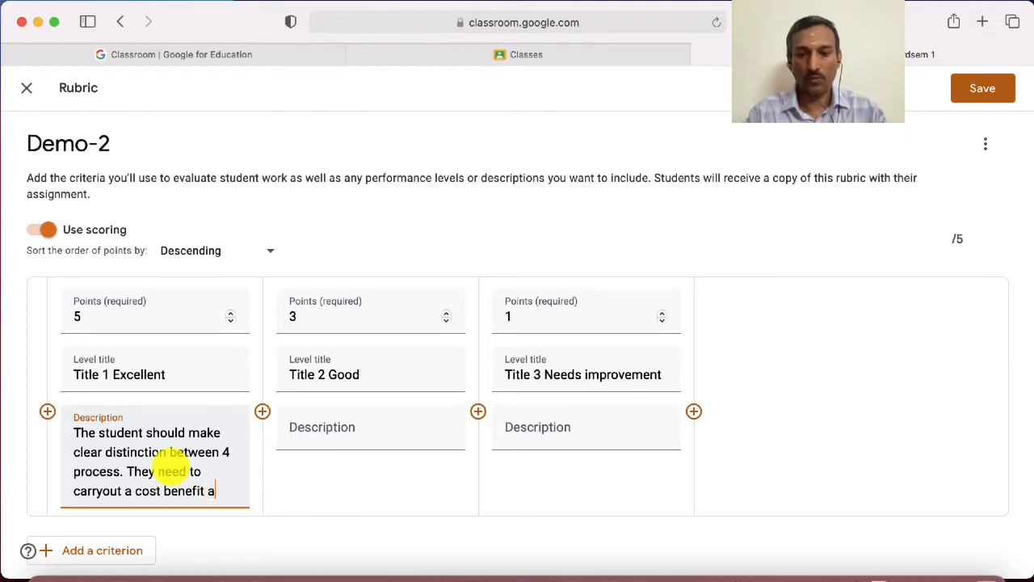
text(nalysis)
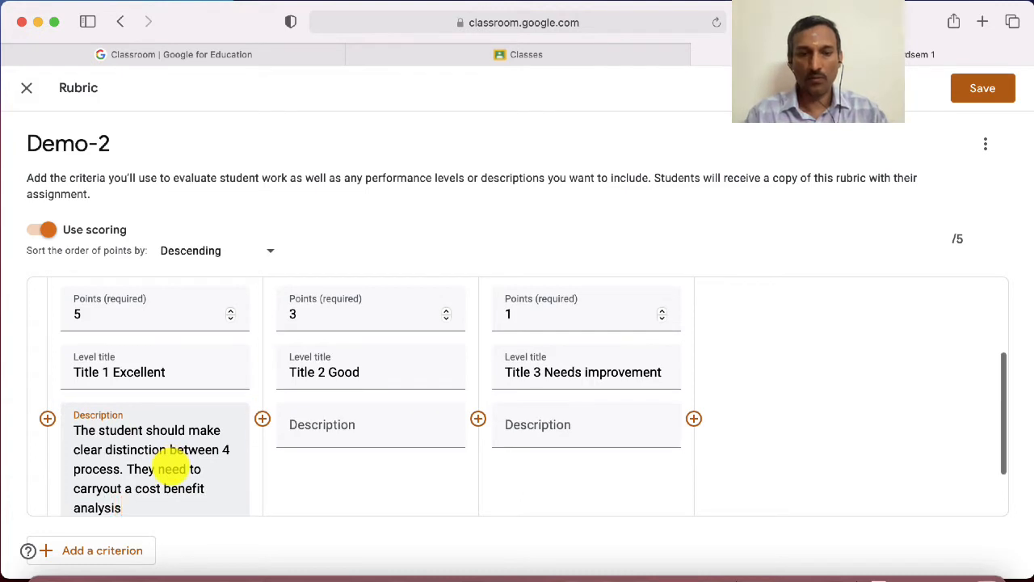
text(.)
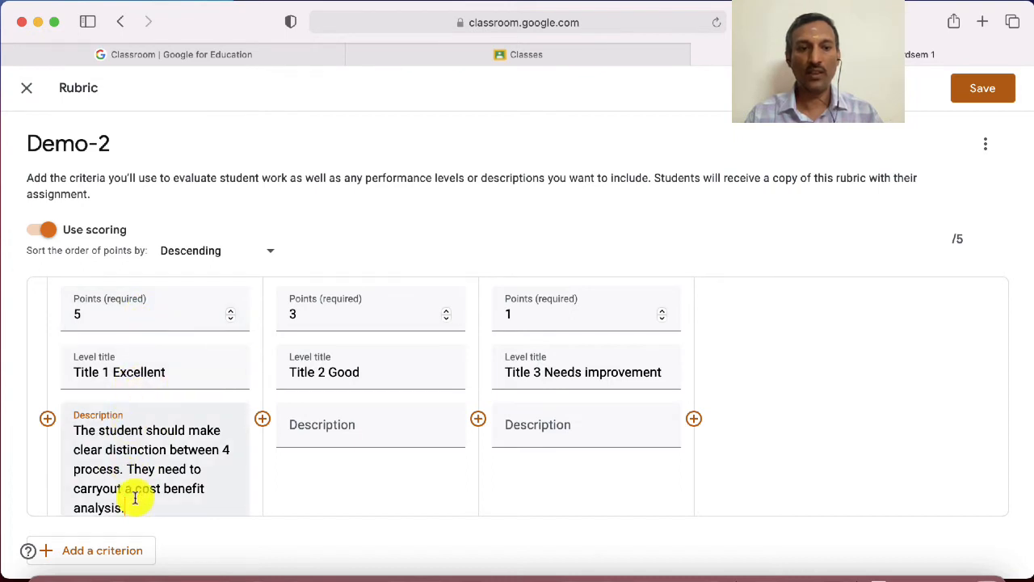
Copy the full description of the 5-point level into the description of the 3-point level
drag(131, 511, 72, 430)
key(super+c)
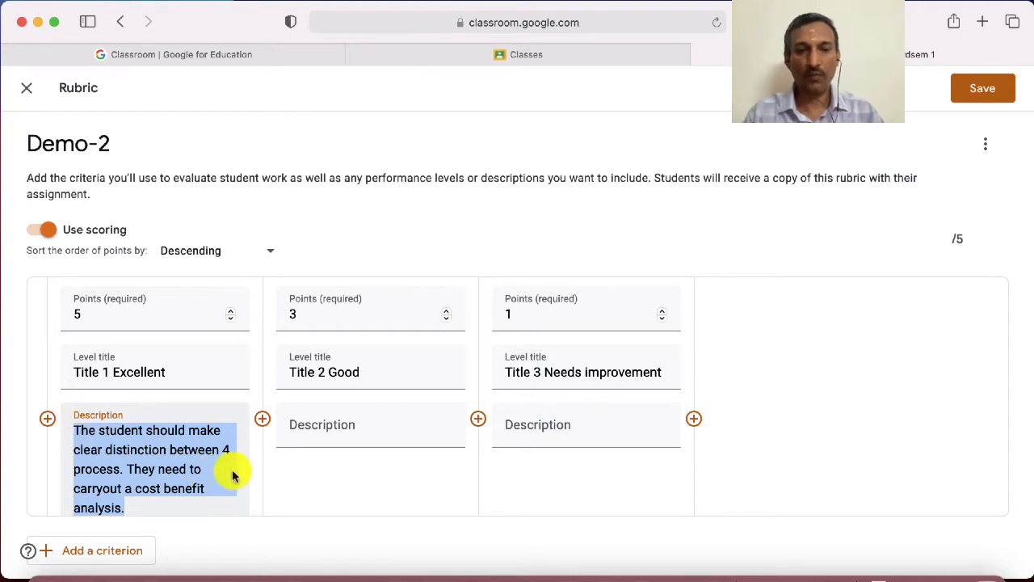
click(323, 439)
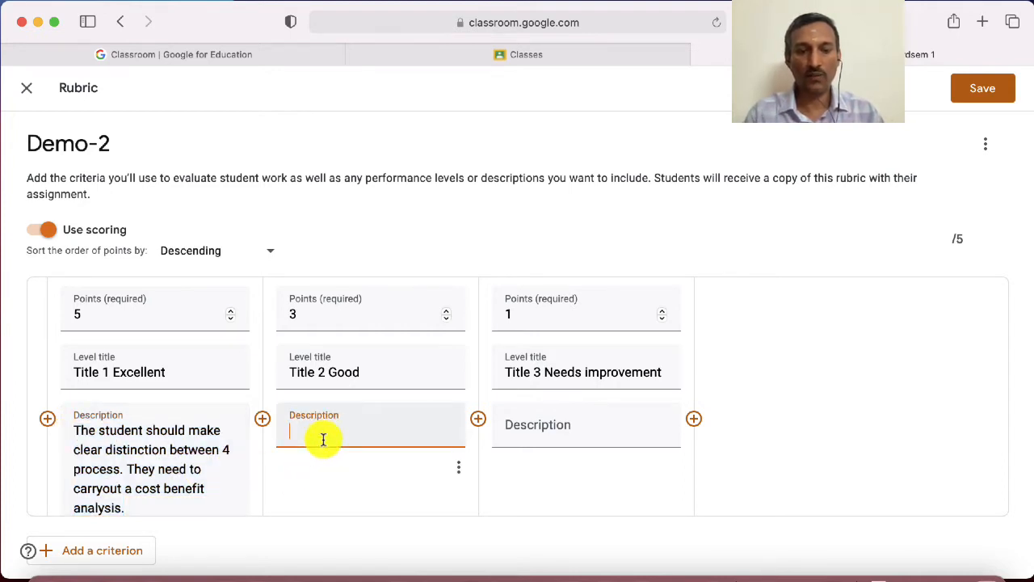
key(super+v)
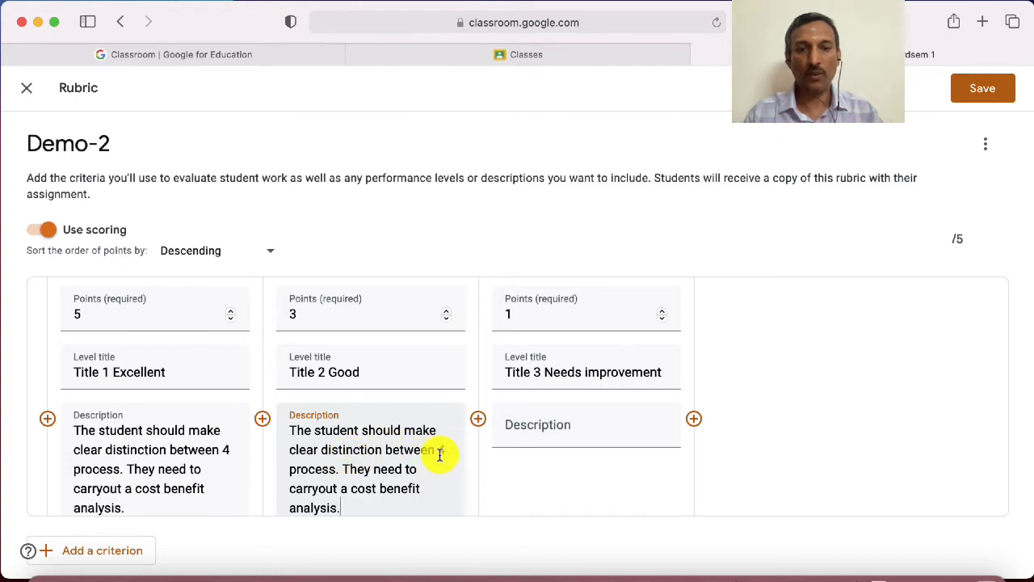
Reword the 3-point level's description to require a clear distinction between "at least 2 process"
drag(436, 453, 462, 471)
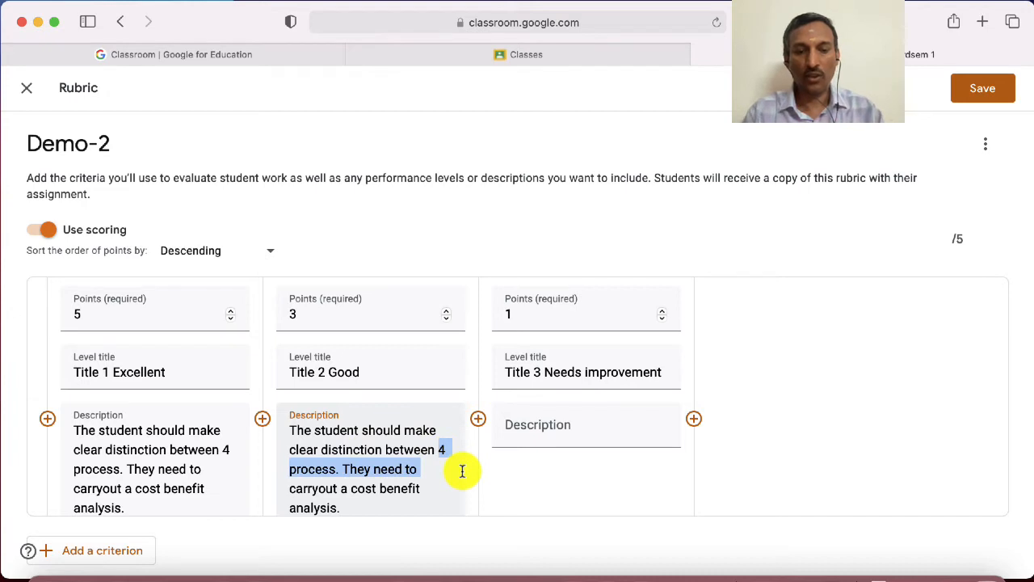
key(Left)
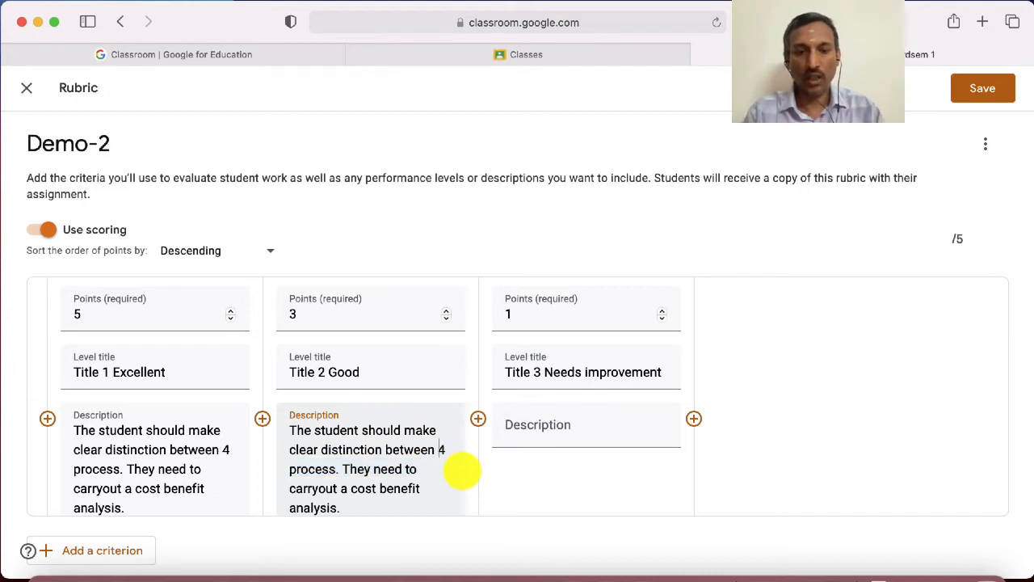
text(at least )
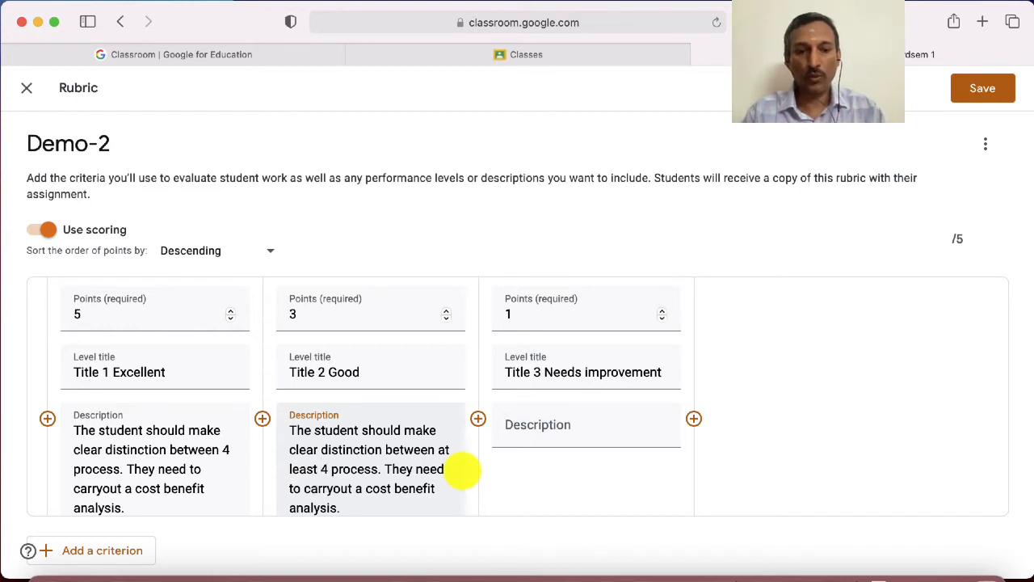
text(2)
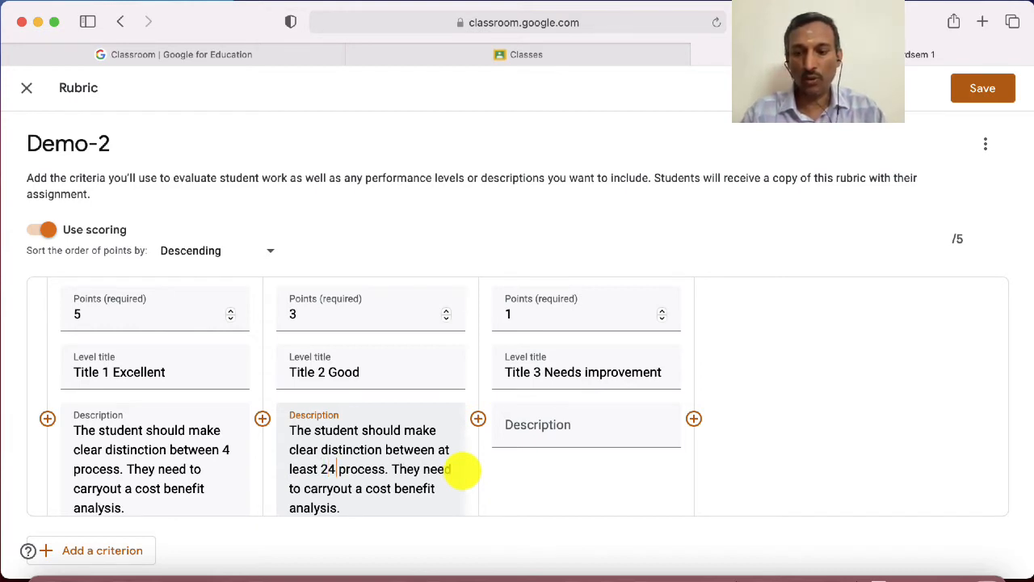
key(Delete)
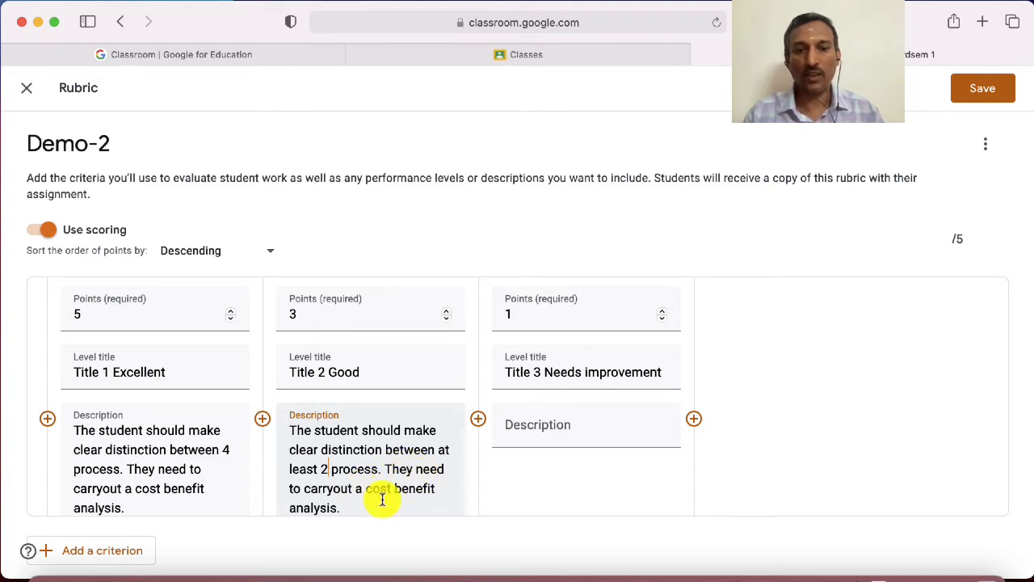
Remove the cost benefit analysis sentence from the 3-point level's description and change its number of processes to 3
drag(387, 467, 391, 501)
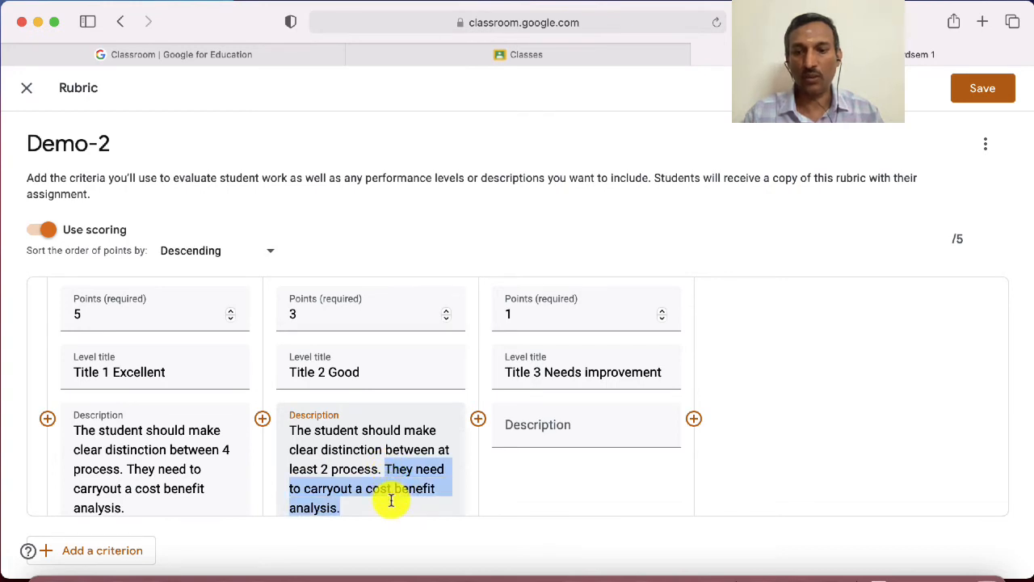
key(BackSpace)
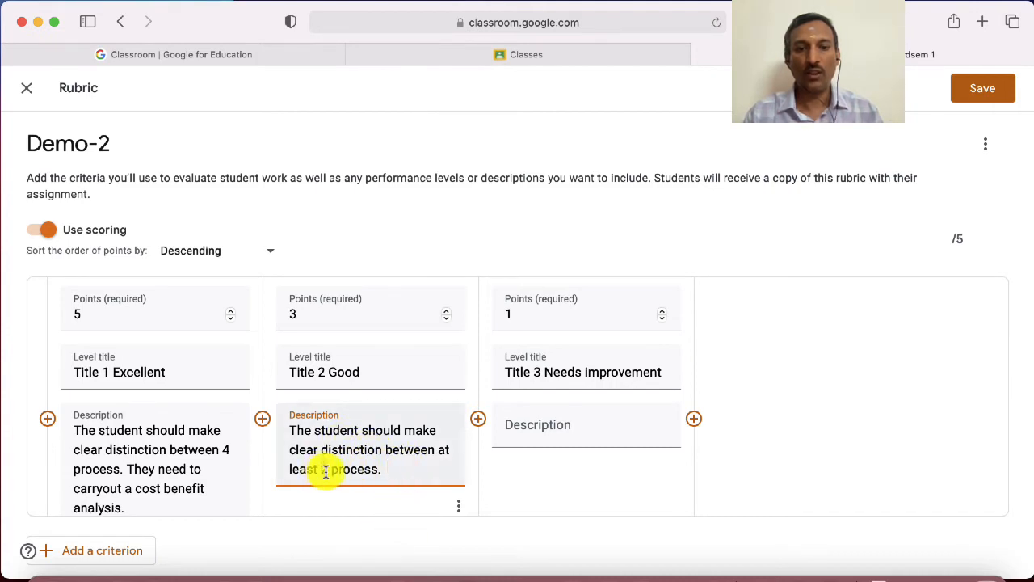
text(3)
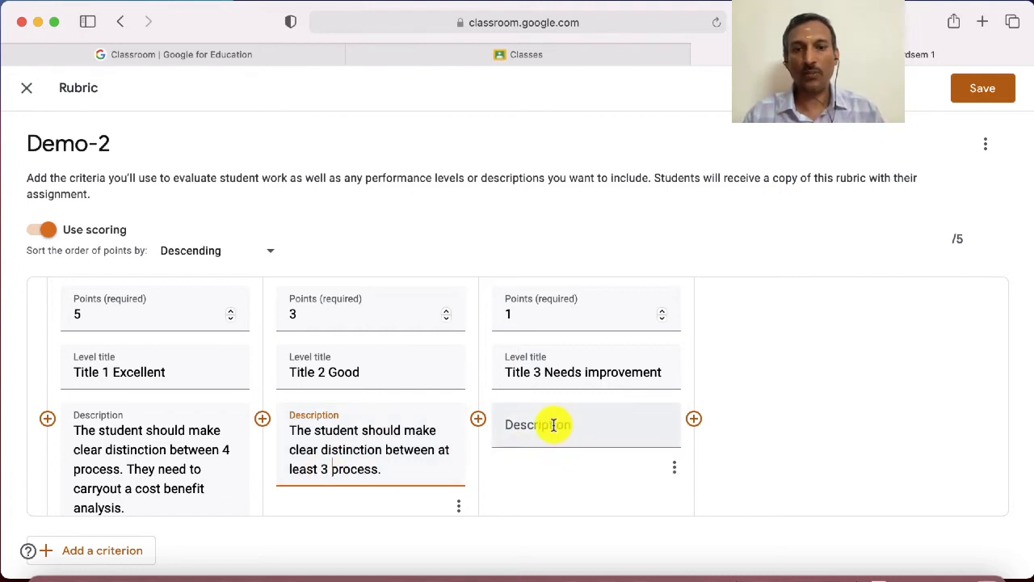
Fill the 1-point level's description with the 5-point description, reworded to "any 2 process" and without the cost benefit analysis sentence
click(523, 418)
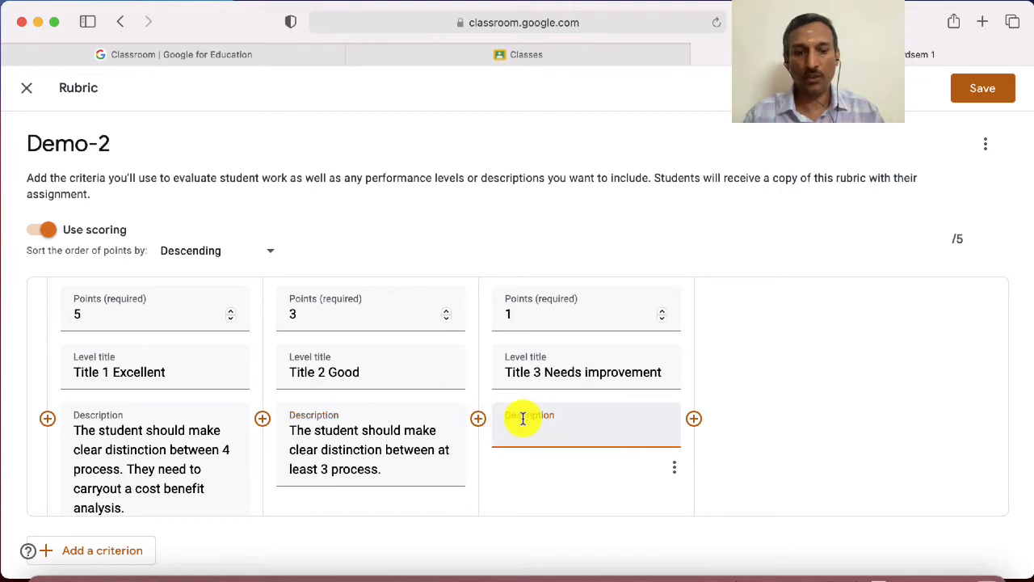
key(super+v)
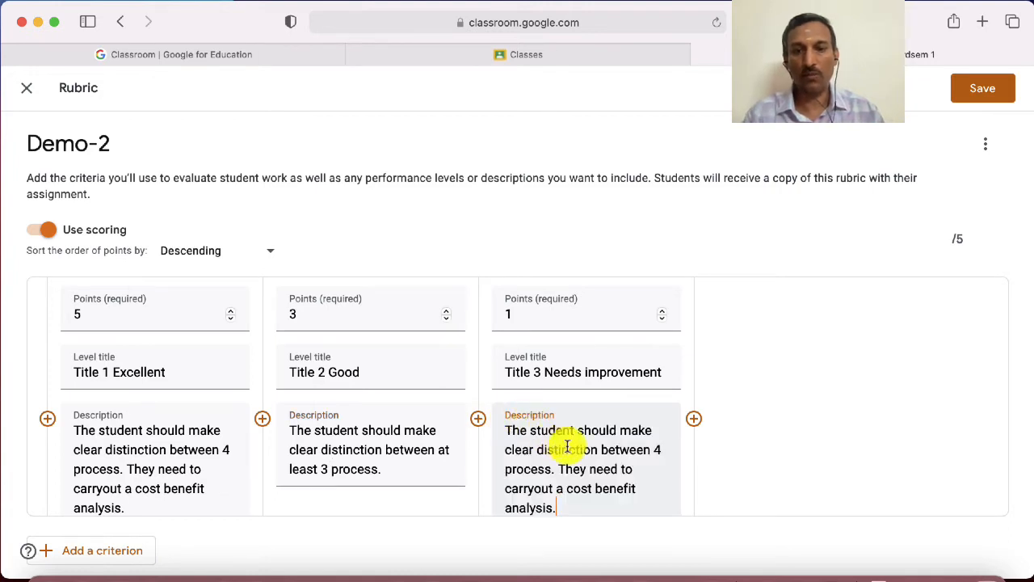
click(654, 451)
text(any)
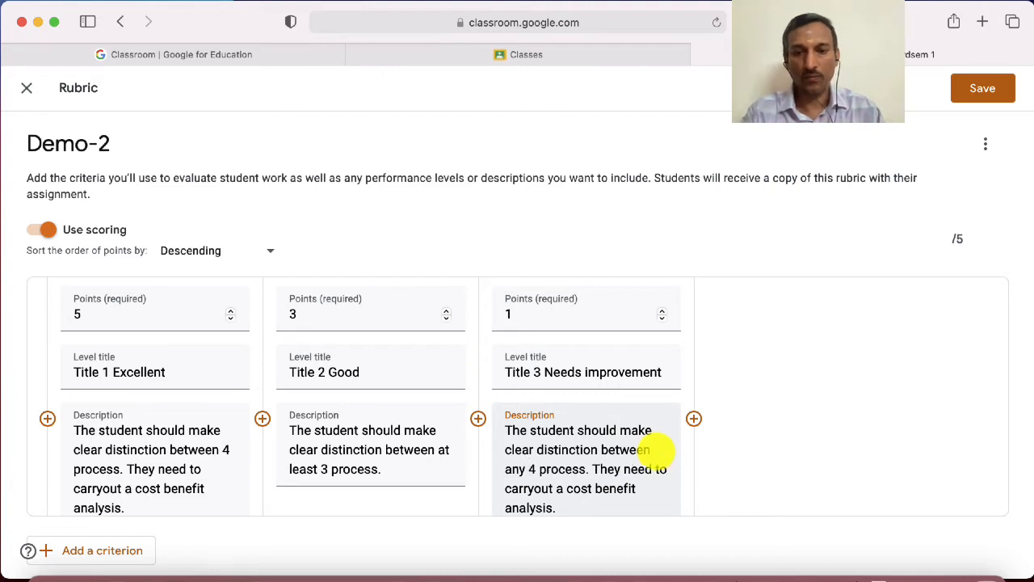
text( 2)
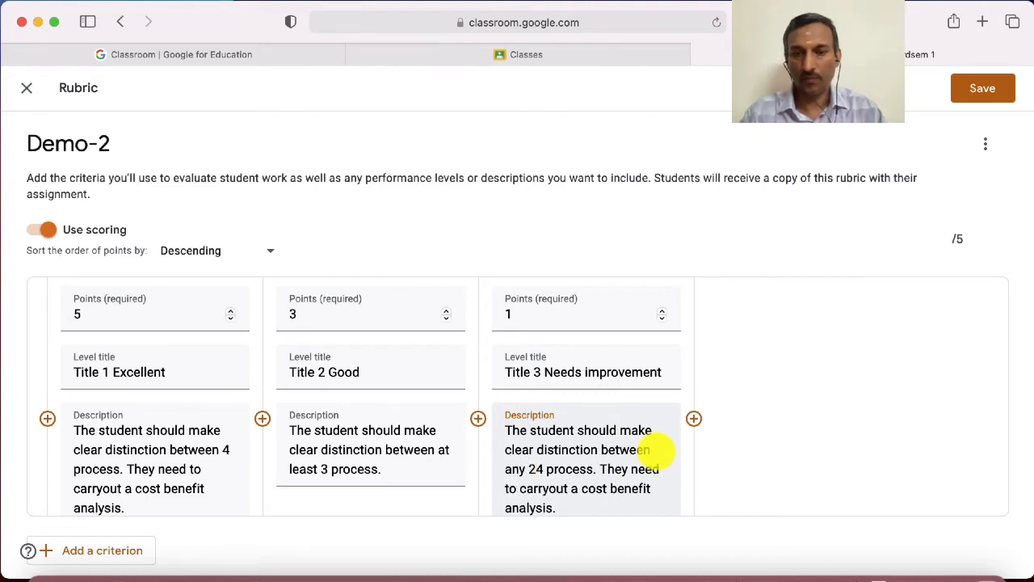
key(Delete)
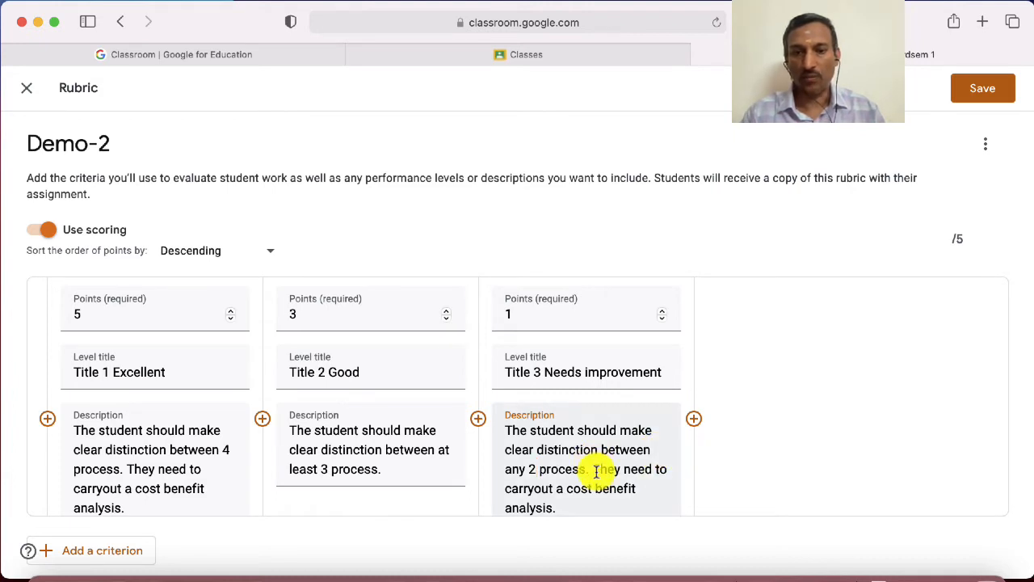
drag(593, 470, 597, 504)
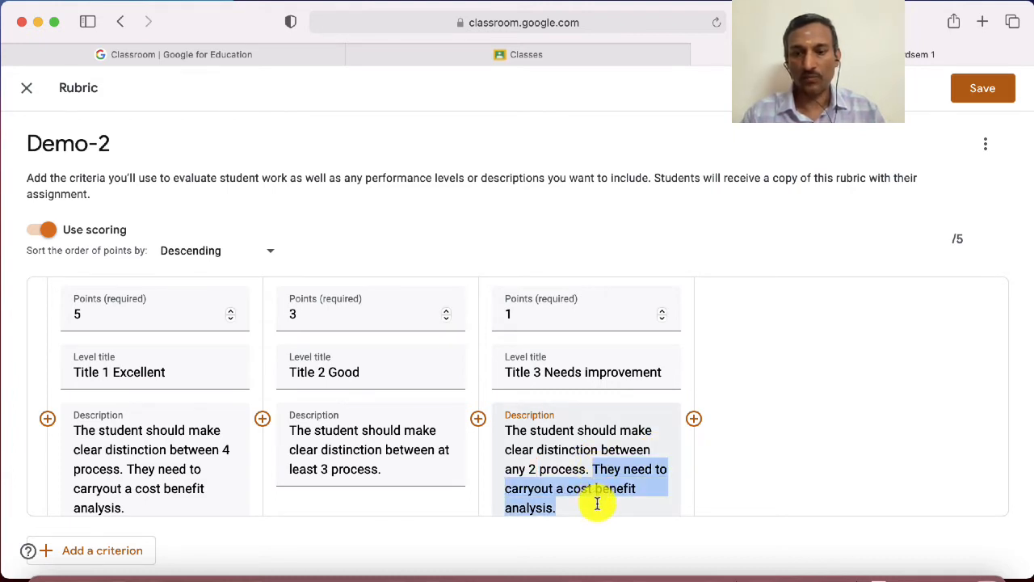
key(Delete)
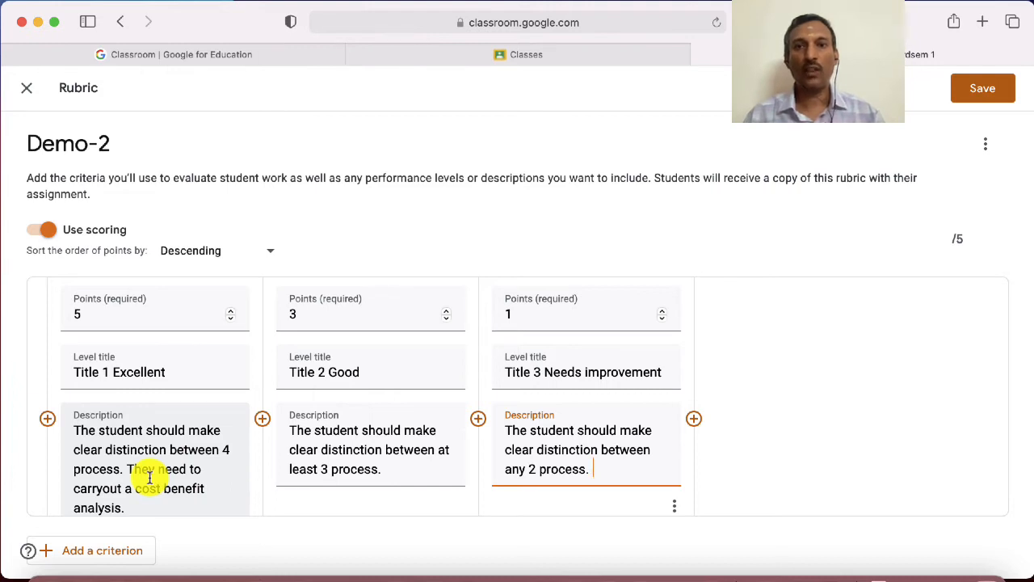
Review the Analysis criterion from its title through its level descriptions, including the 5-point level's cost benefit analysis sentence
scroll(153, 418, up, 1)
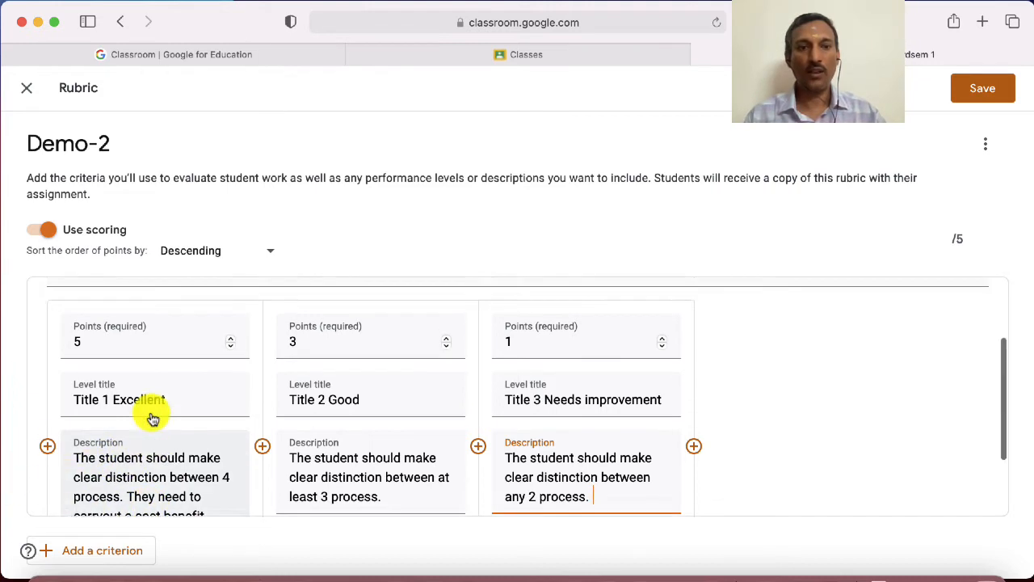
scroll(153, 419, up, 2)
scroll(155, 355, up, 2)
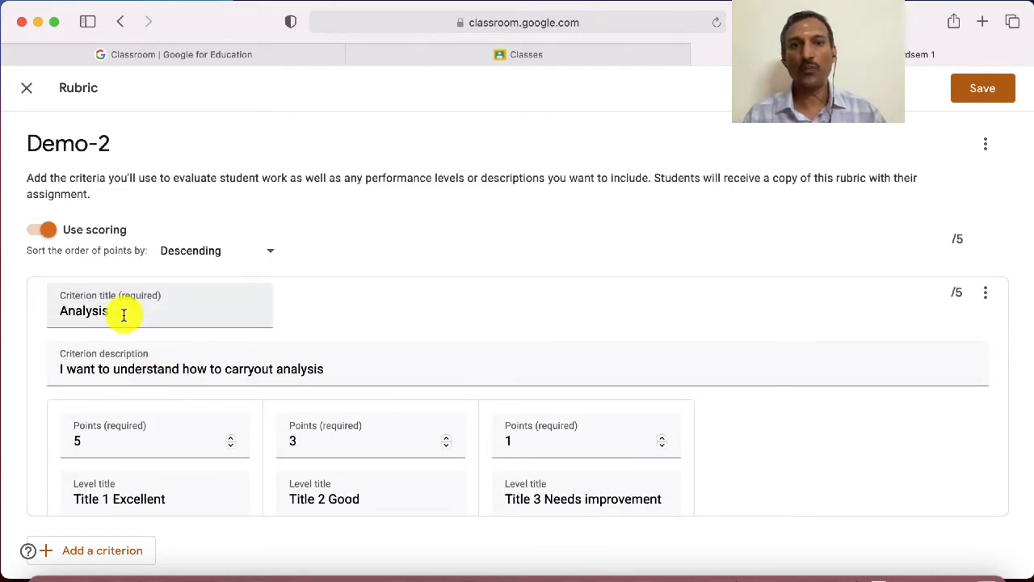
scroll(123, 314, down, 5)
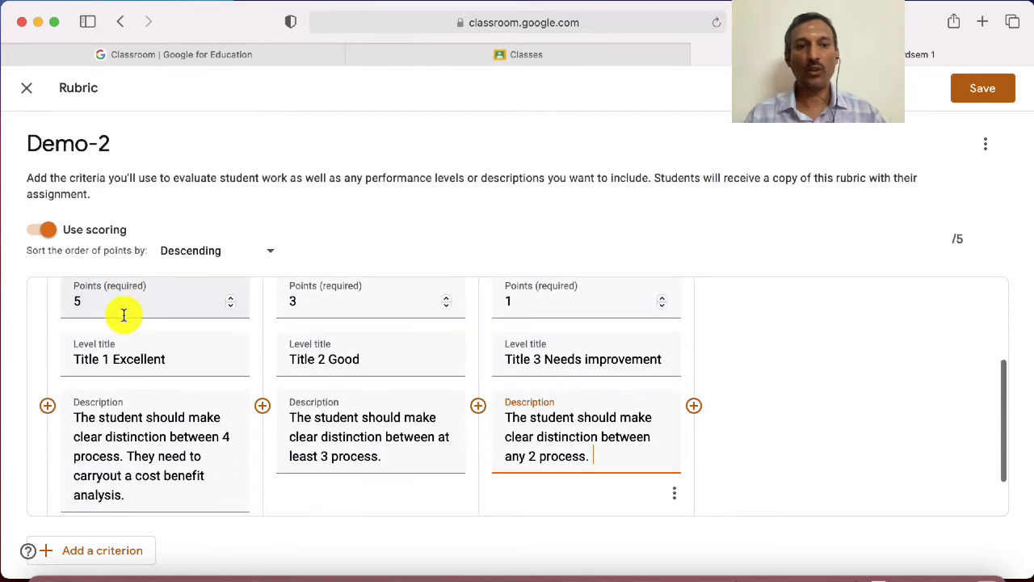
scroll(121, 313, up, 3)
scroll(156, 379, down, 4)
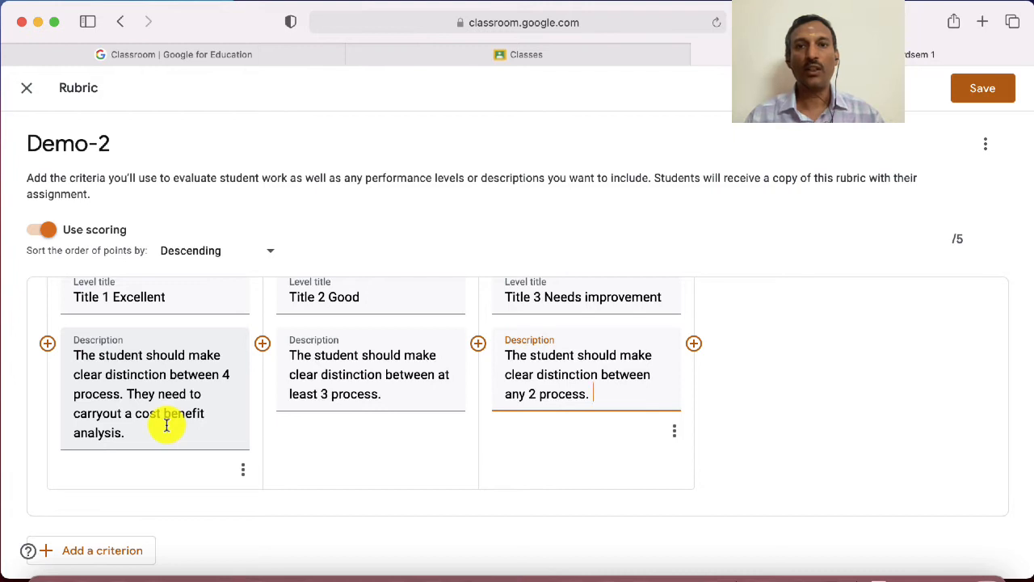
click(130, 394)
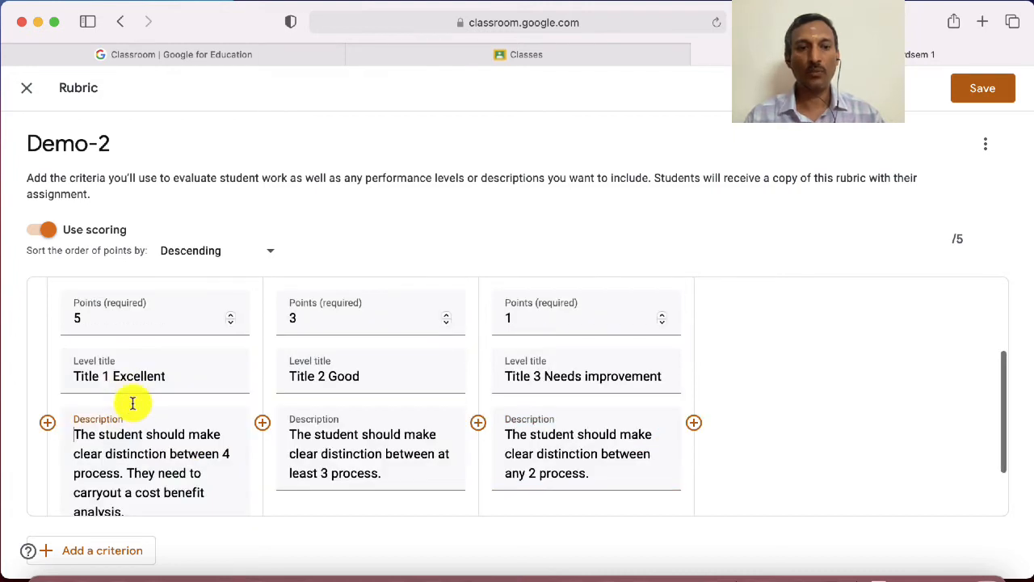
drag(128, 472, 143, 510)
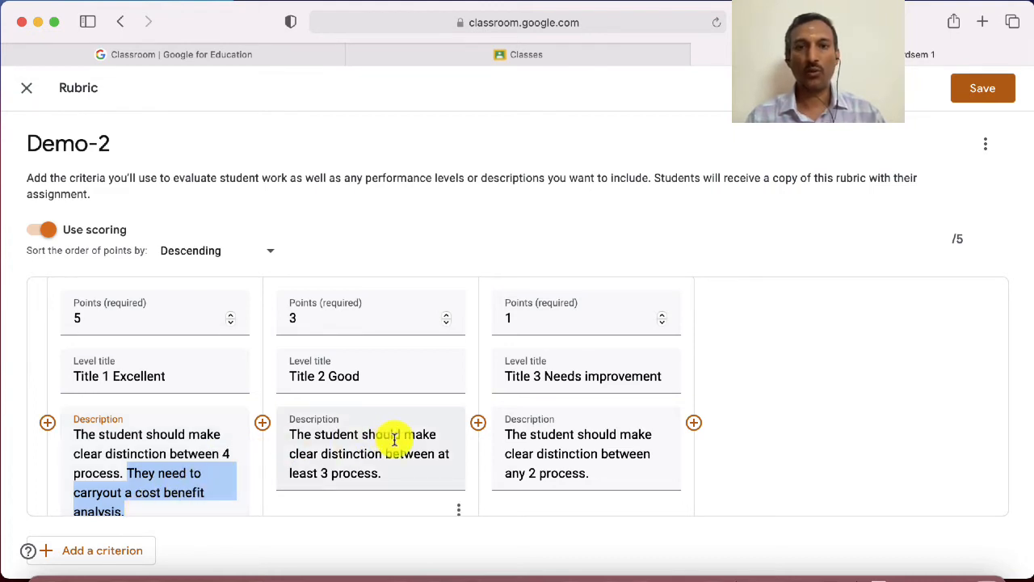
click(230, 447)
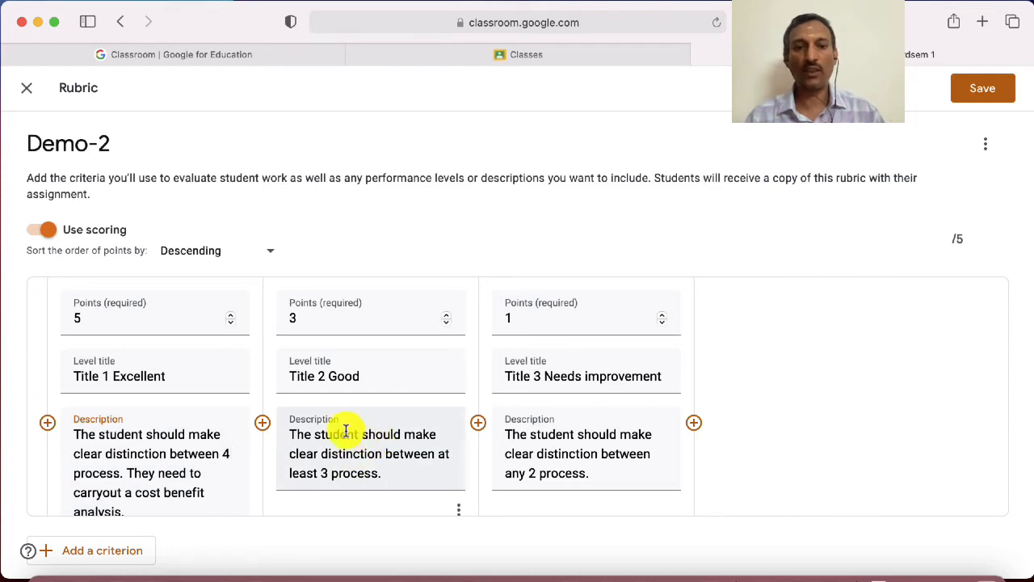
Add the sentence "He may include cost benefit analysis." to the end of the 3-point level's description
click(393, 476)
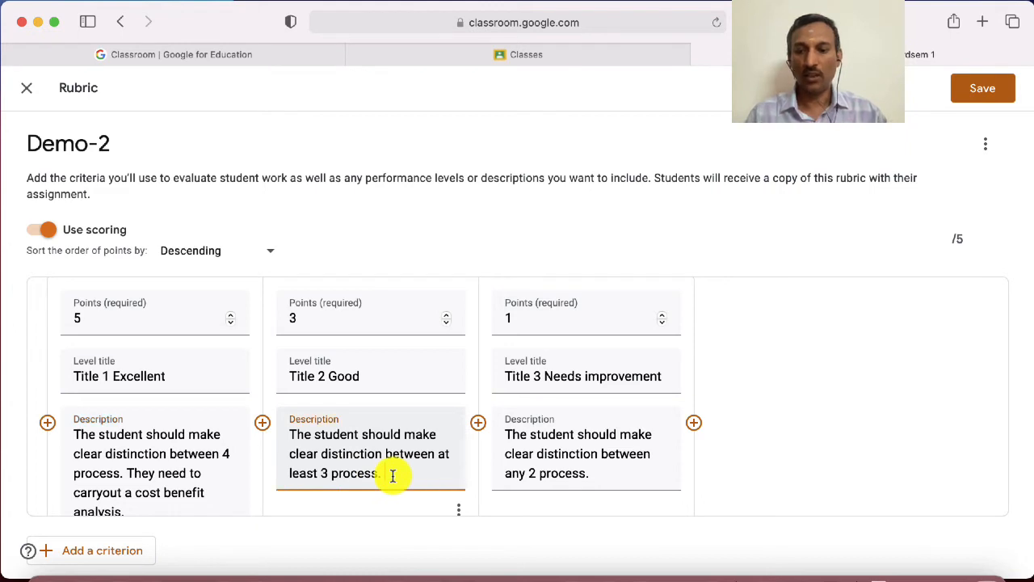
text(He m)
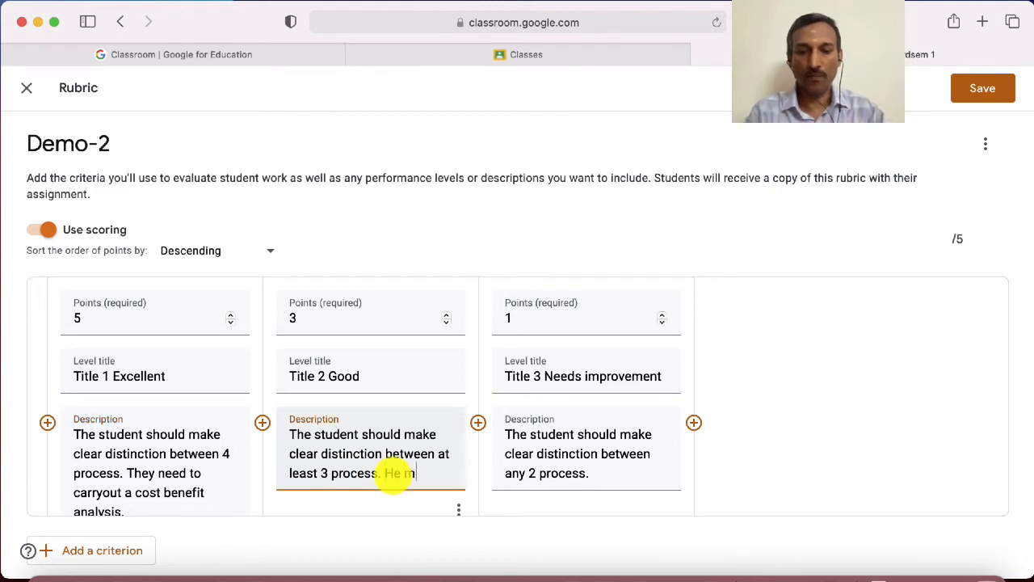
text(ay incl)
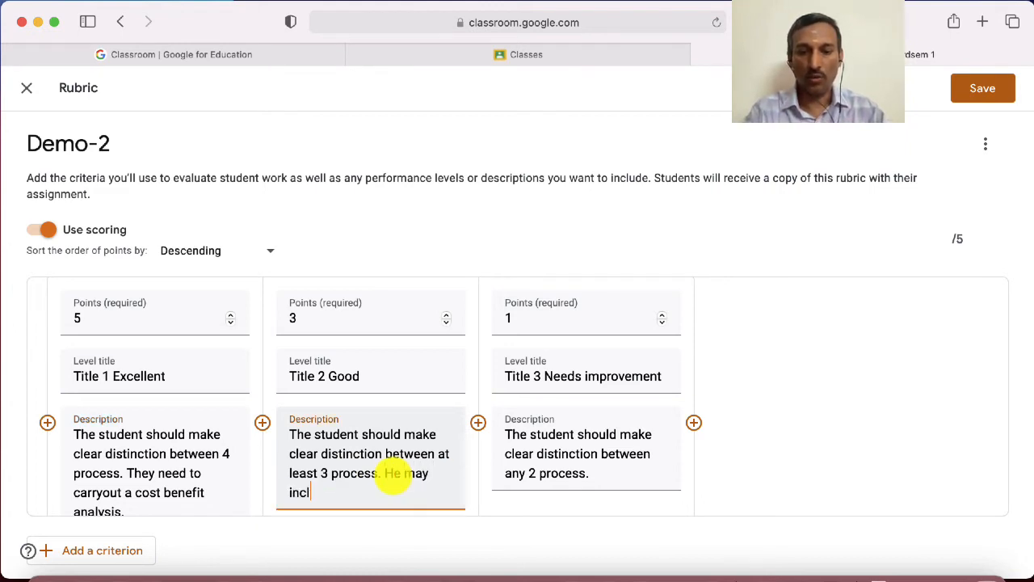
text(ude co)
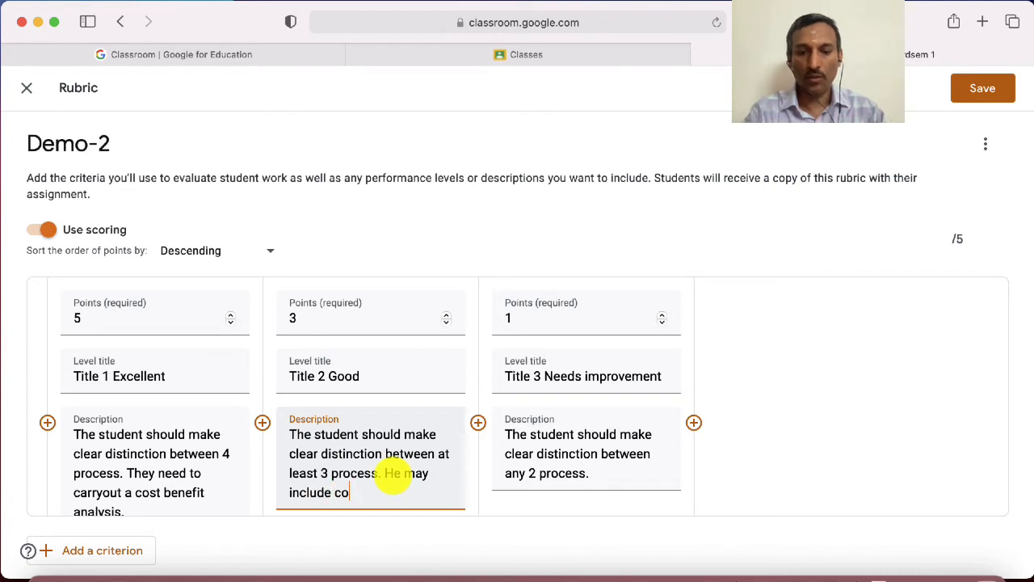
text(st be)
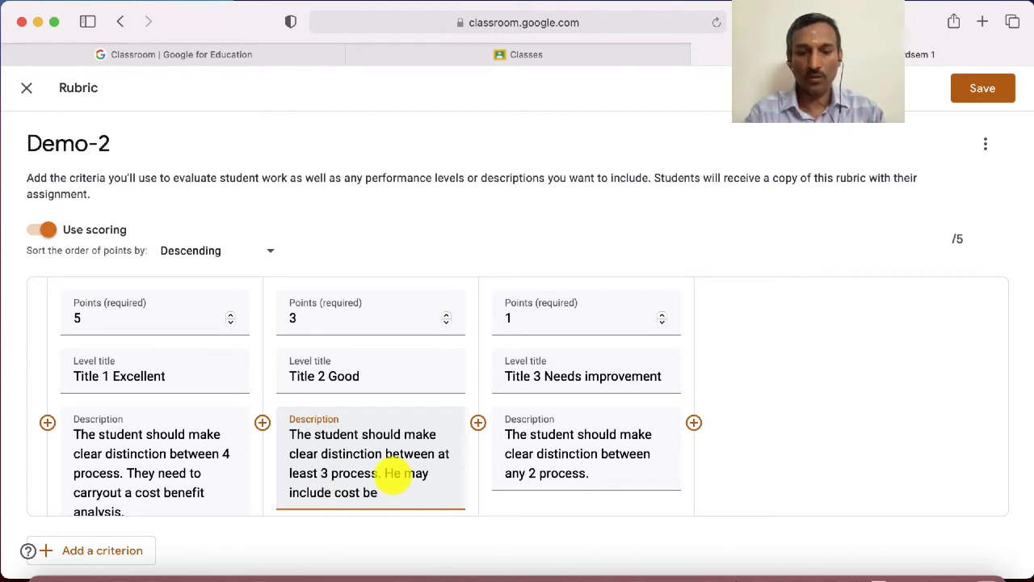
text(nefit a)
text(nal)
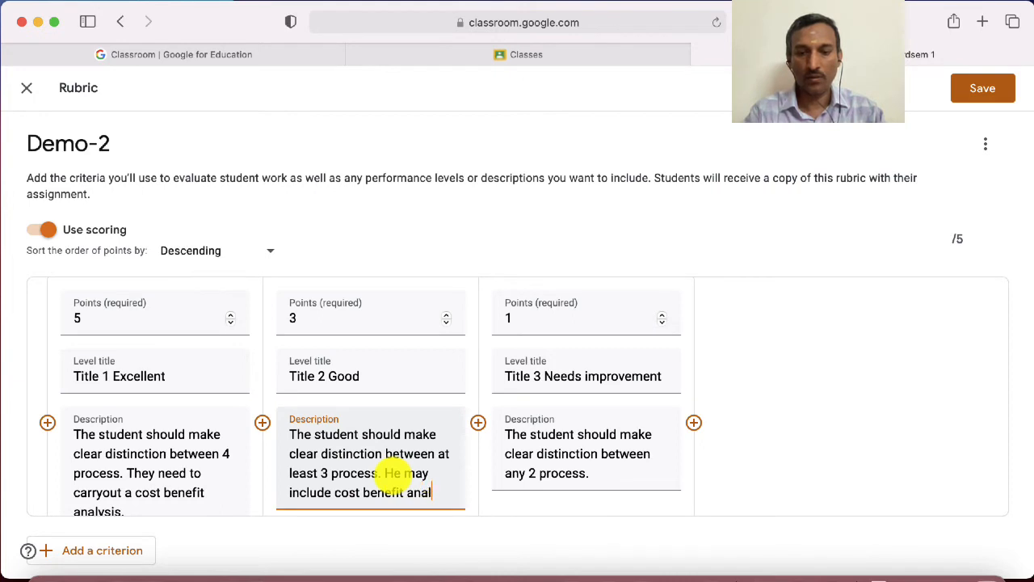
text(ysis.)
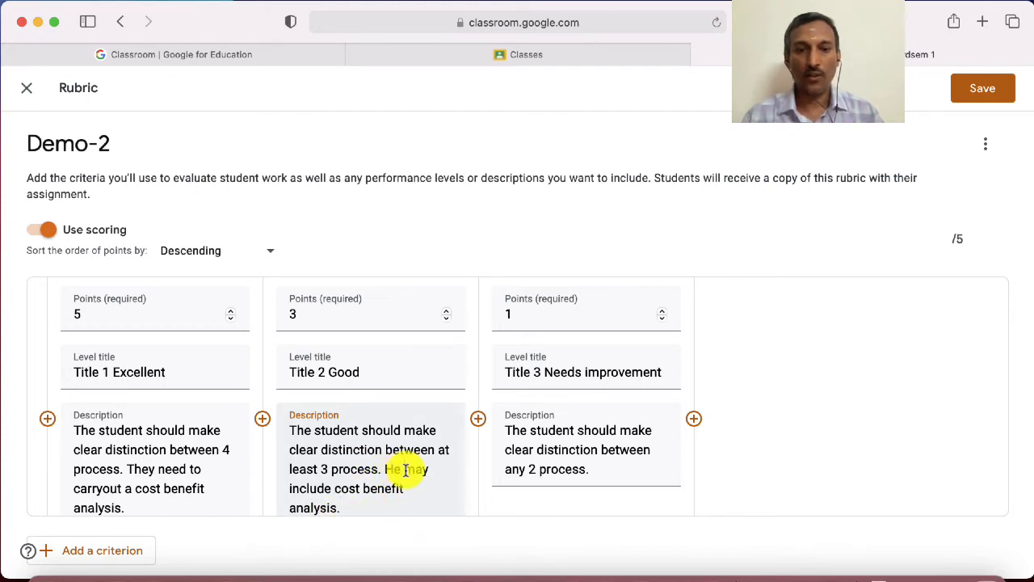
Change "may" to "should" in the 3-point level's last sentence and save the rubric
mouse_move(404, 468)
mouse_down()
mouse_move(333, 491)
mouse_move(412, 481)
mouse_move(410, 467)
mouse_move(385, 469)
mouse_up()
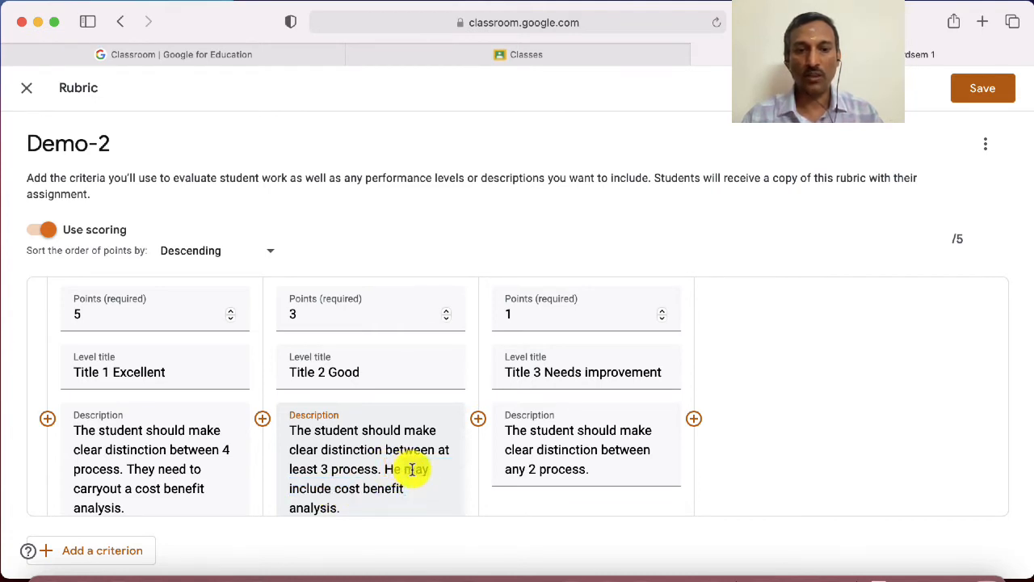
text(sho)
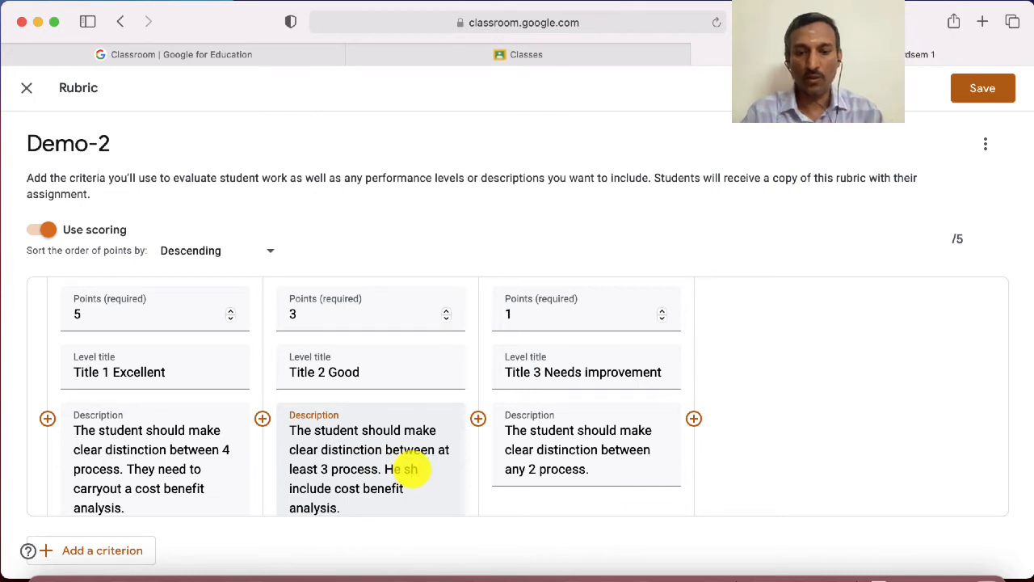
text(uld)
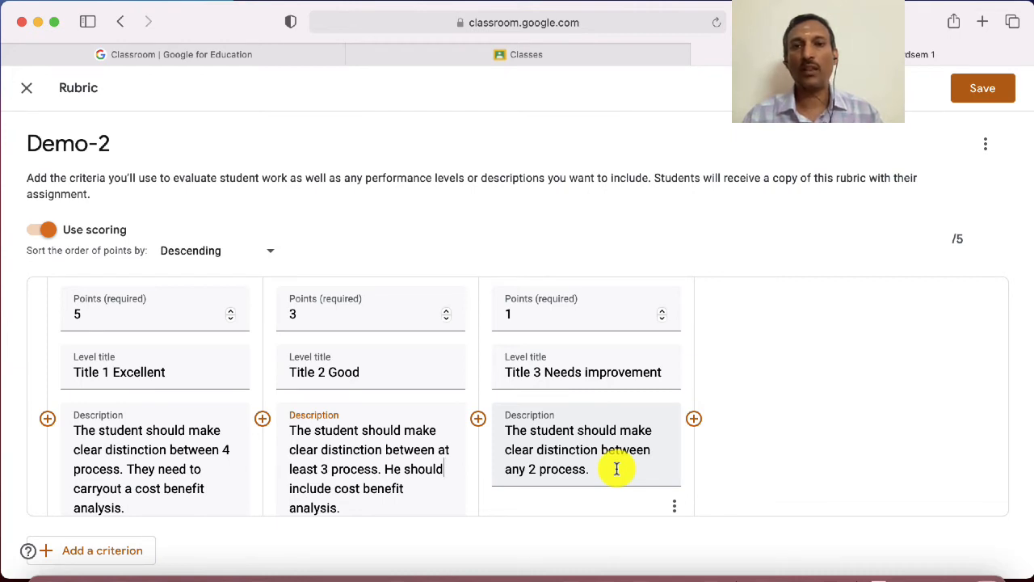
click(445, 475)
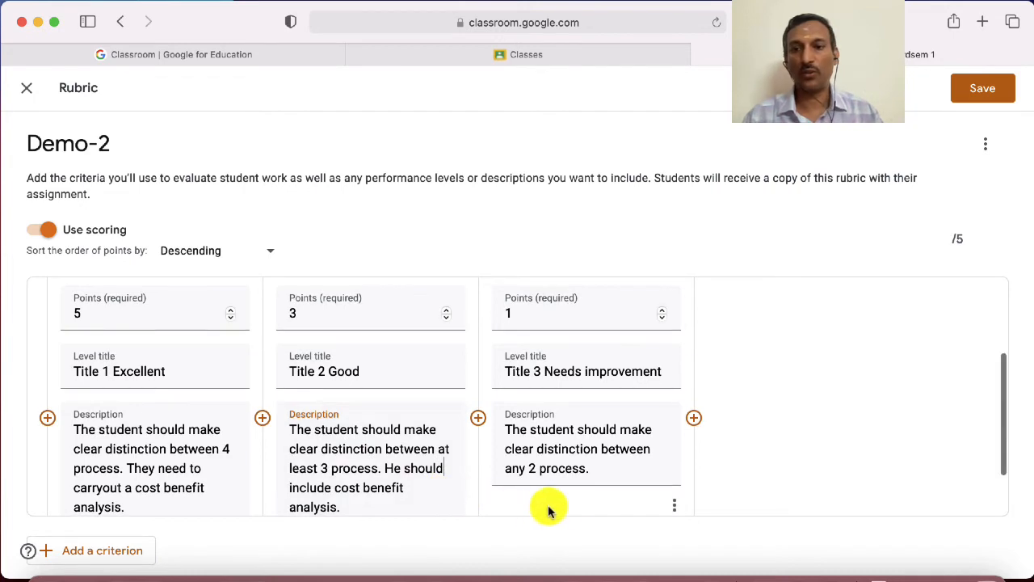
scroll(771, 424, down, 2)
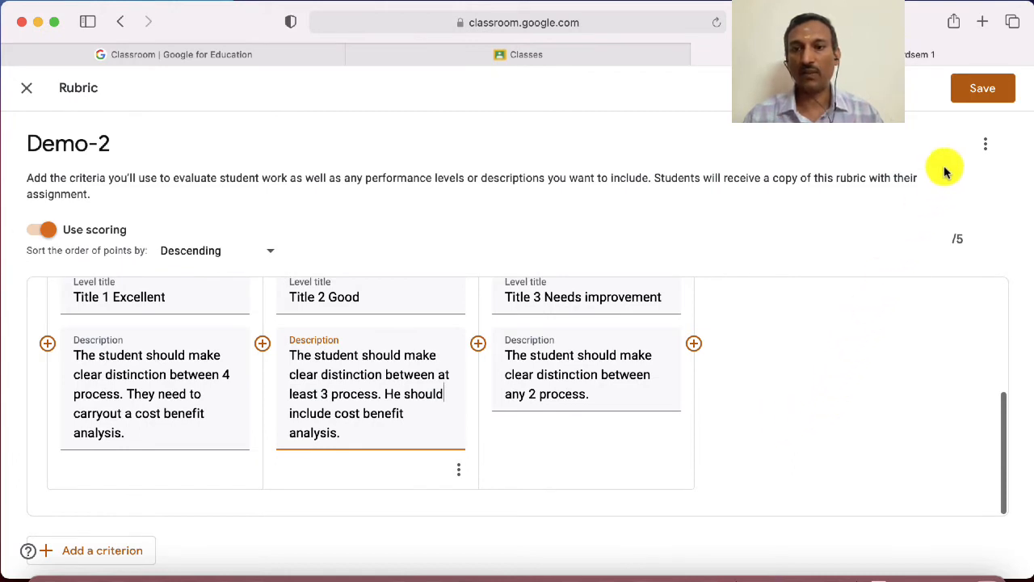
click(981, 96)
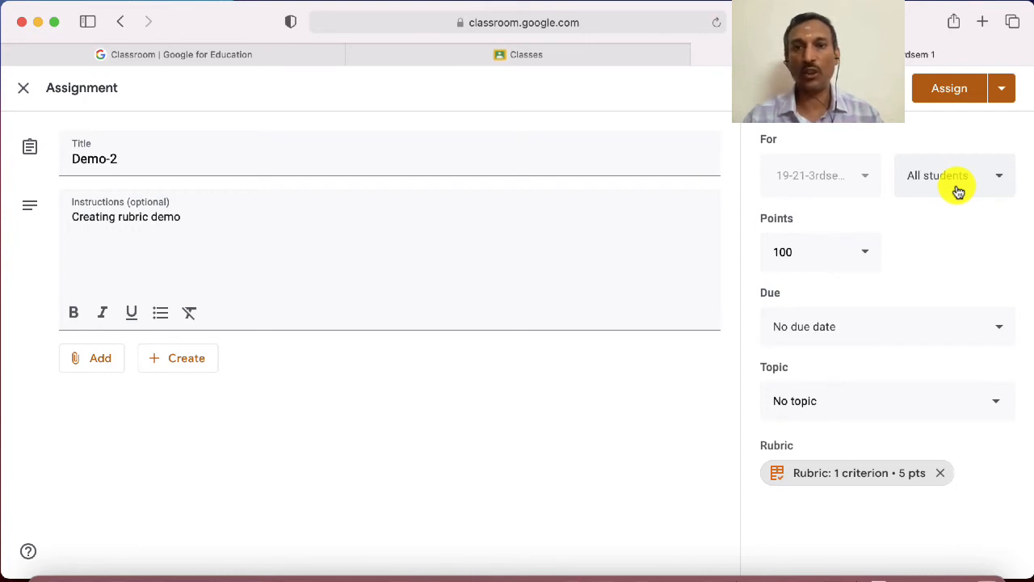
Deselect all students and make the "MOOC in Organi..." account the assignment's only recipient
click(1003, 183)
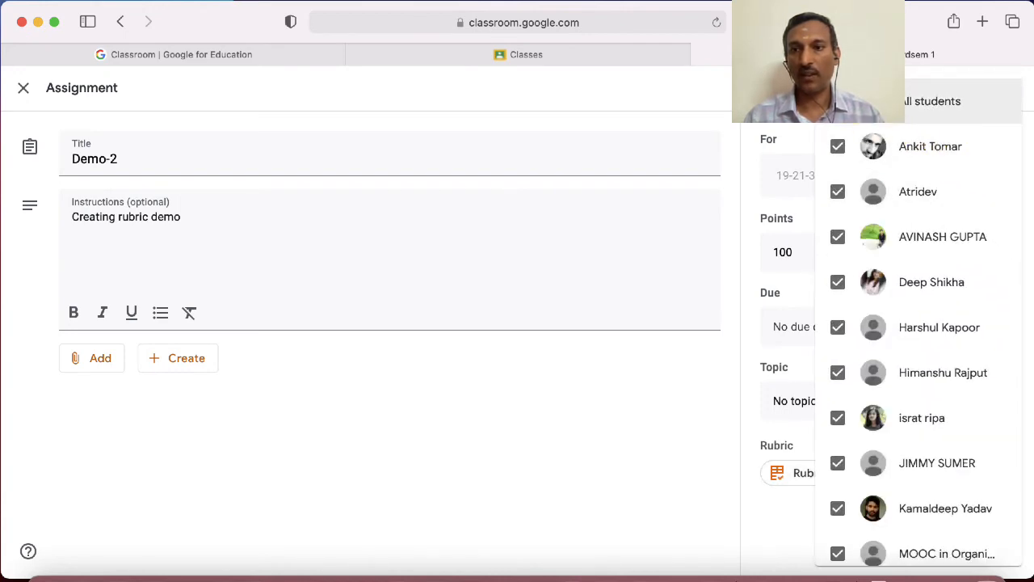
click(841, 101)
scroll(893, 443, down, 1)
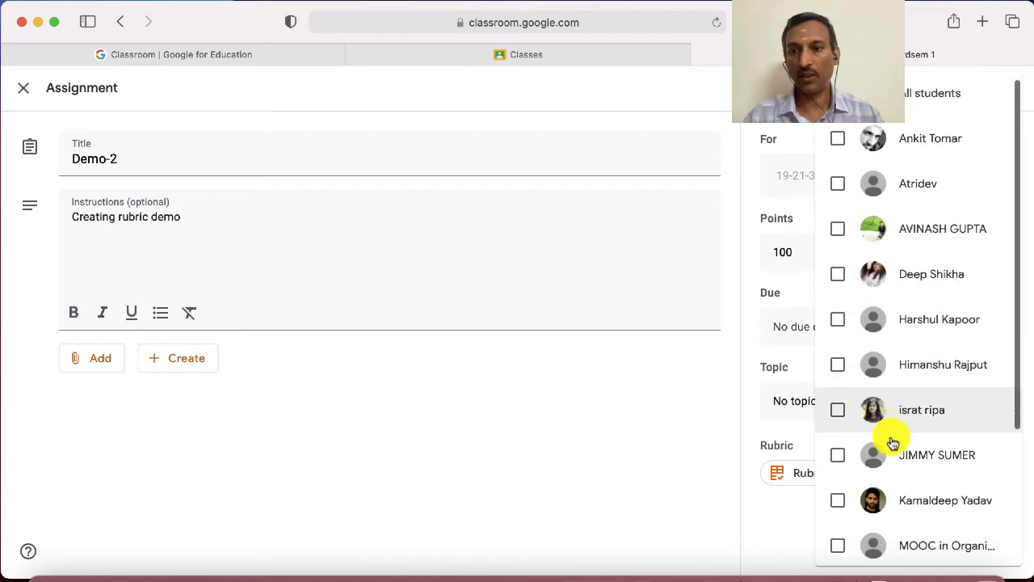
scroll(893, 443, down, 3)
click(839, 495)
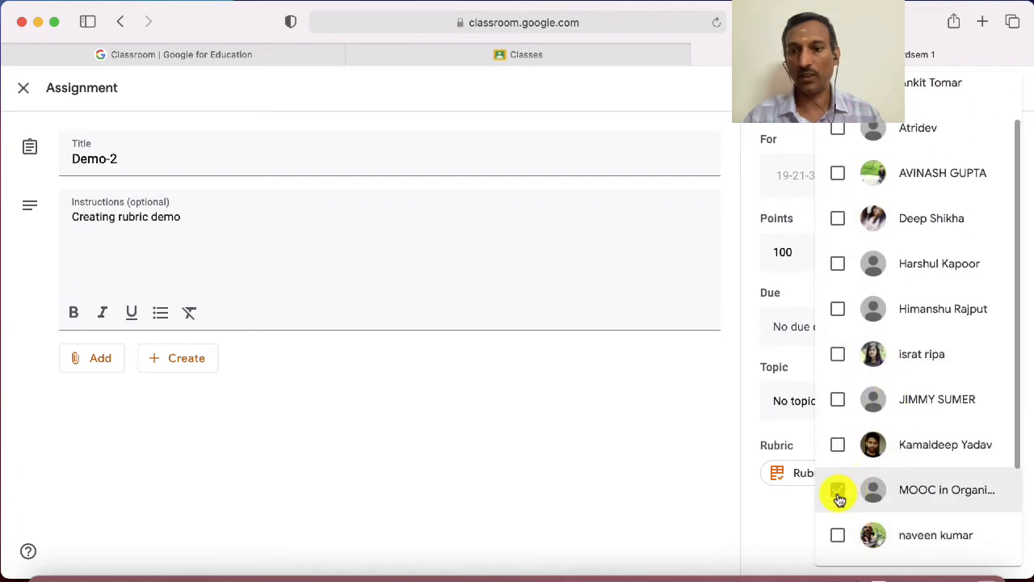
click(701, 376)
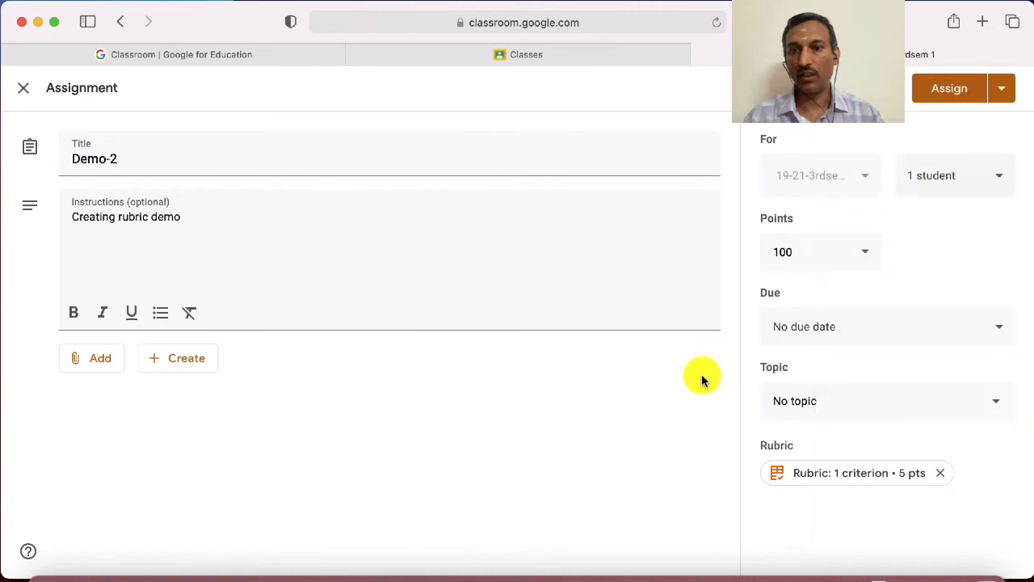
click(869, 257)
click(869, 257)
click(869, 258)
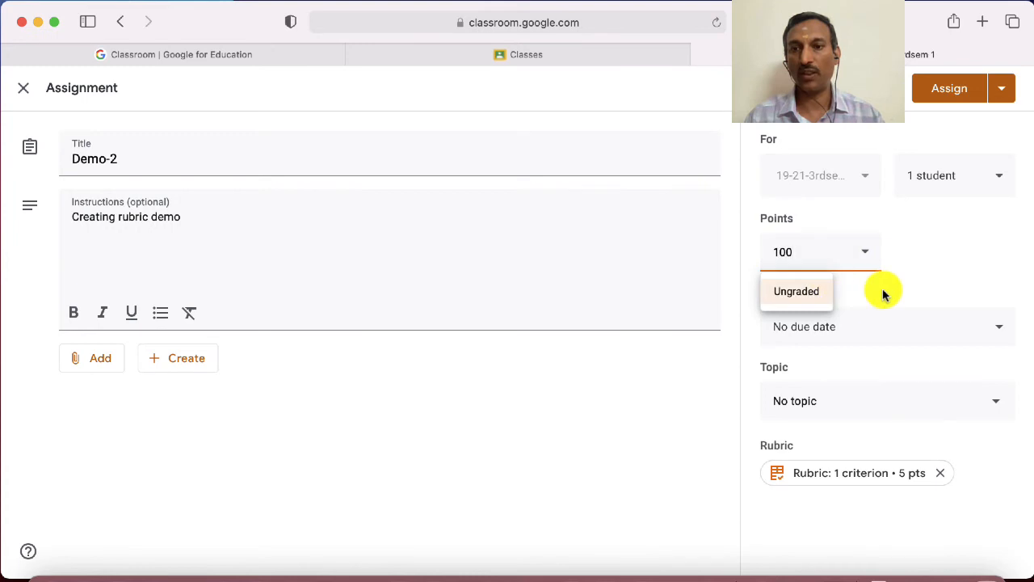
click(883, 294)
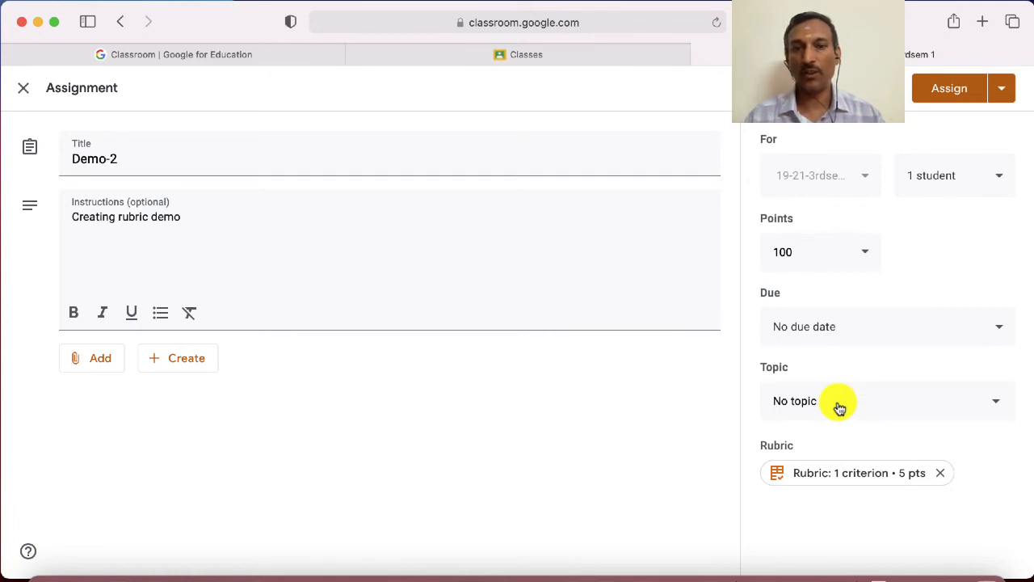
Assign the Demo-2 assignment and open the class stream
click(950, 102)
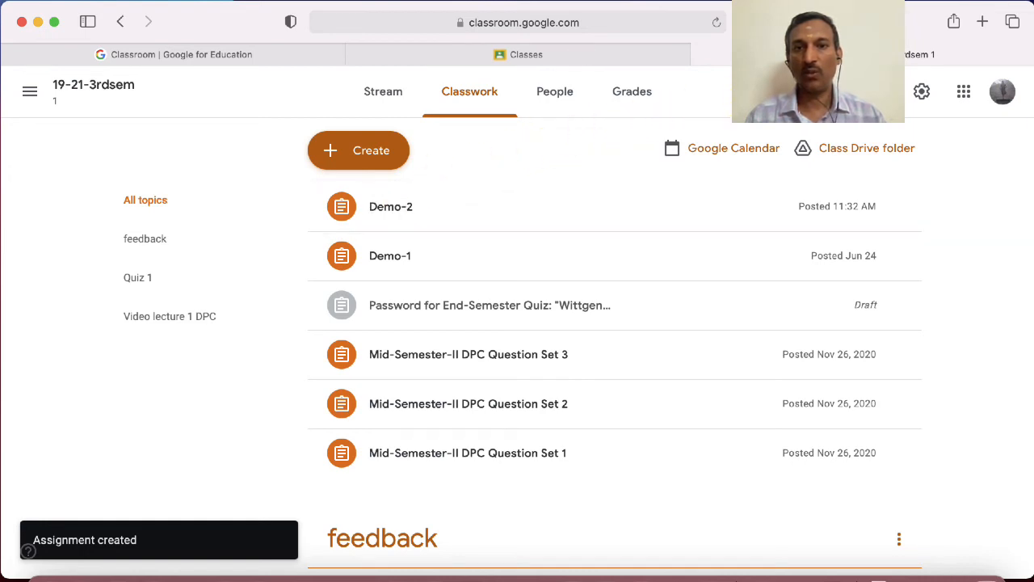
click(385, 97)
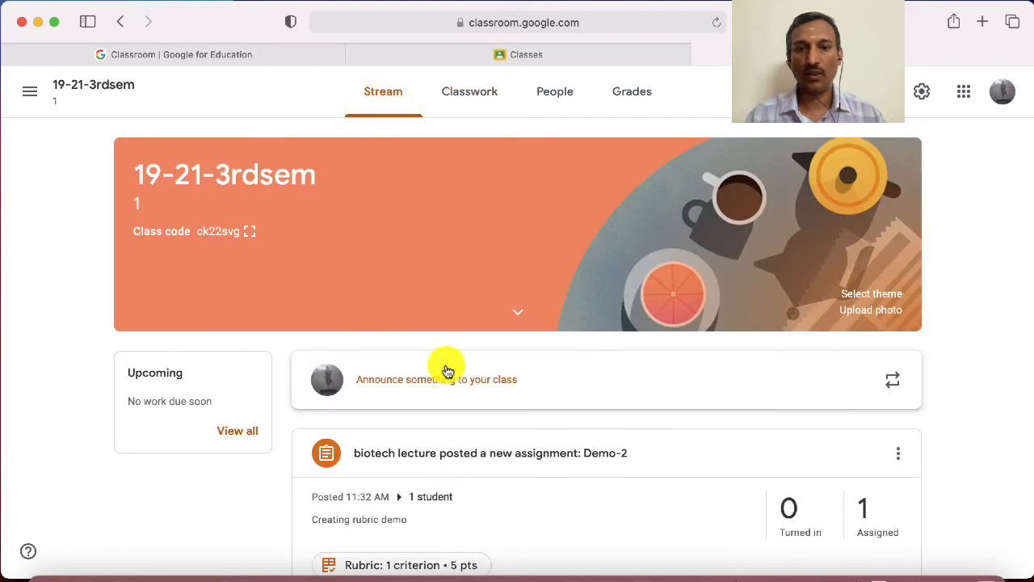
Switch to the student account's Classroom and open the 19-21-3rdsem class
scroll(446, 370, down, 5)
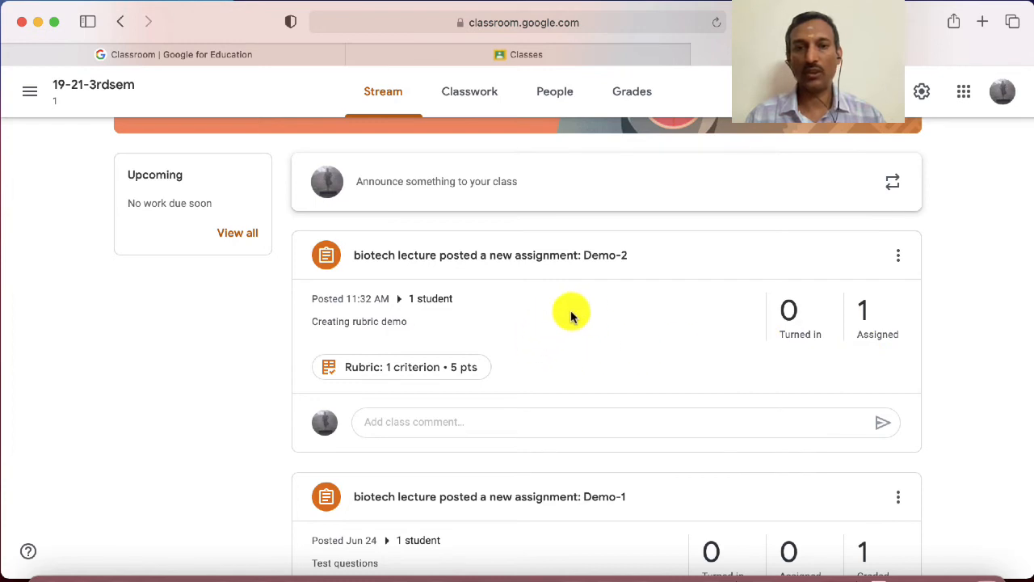
scroll(558, 334, up, 5)
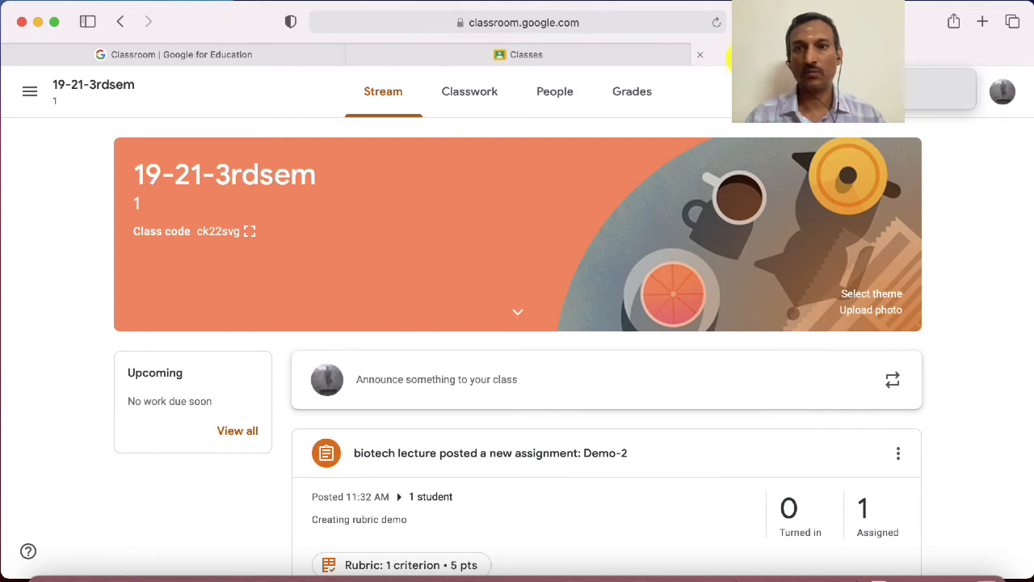
click(641, 53)
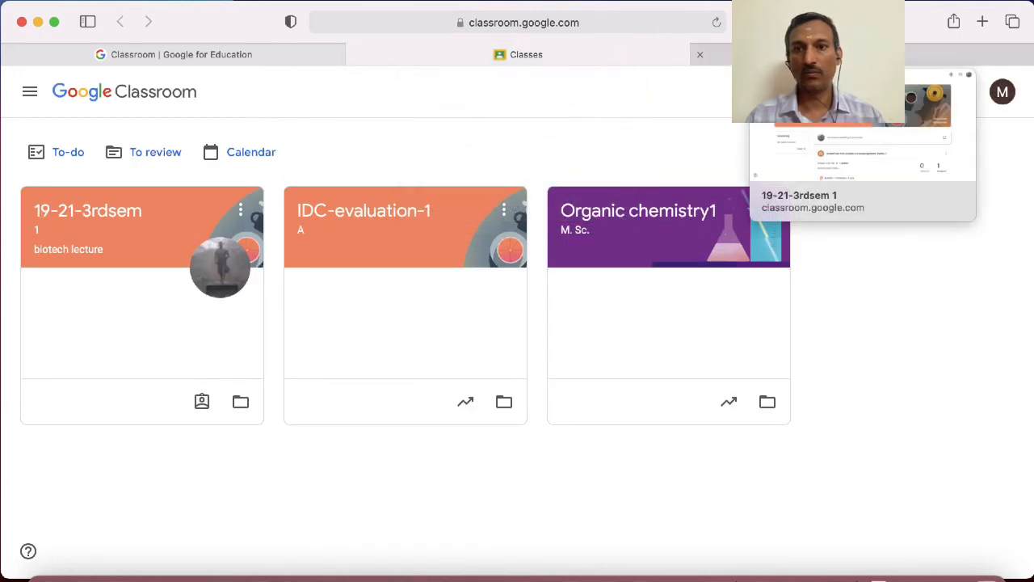
click(862, 54)
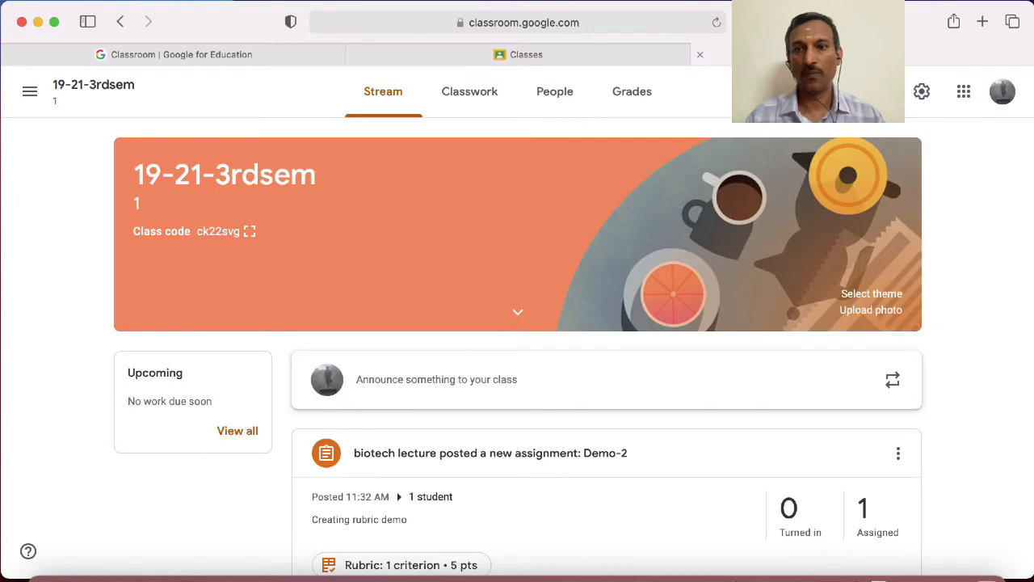
click(552, 58)
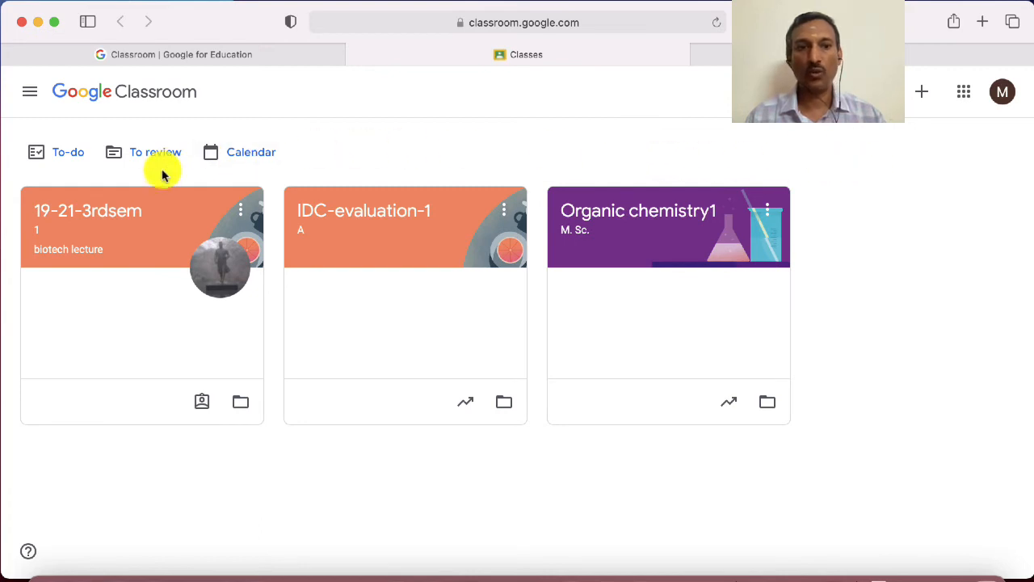
click(117, 218)
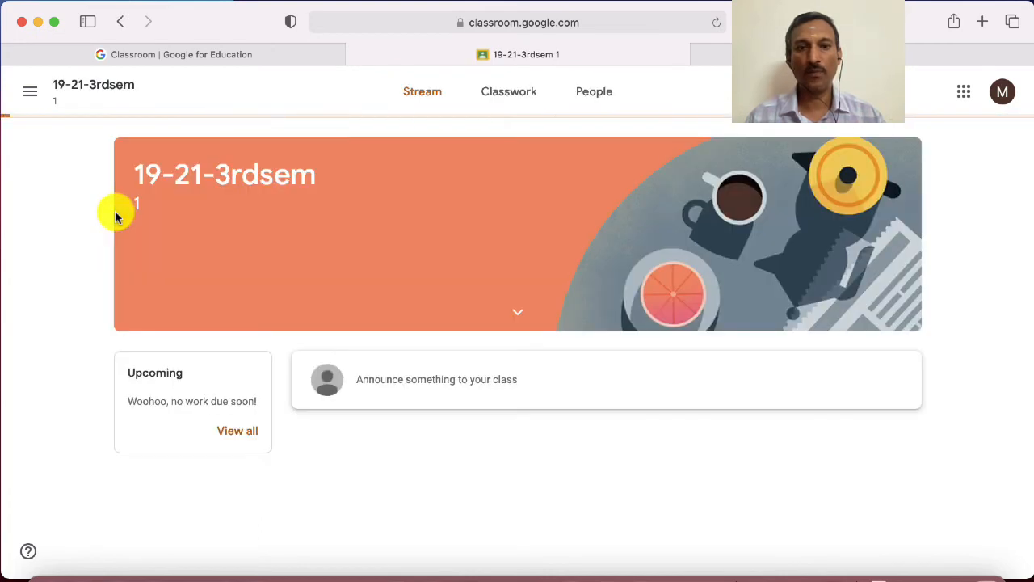
View the Demo-2 assignment's rubric from the student's class stream, close it and check the post's options
scroll(295, 321, down, 5)
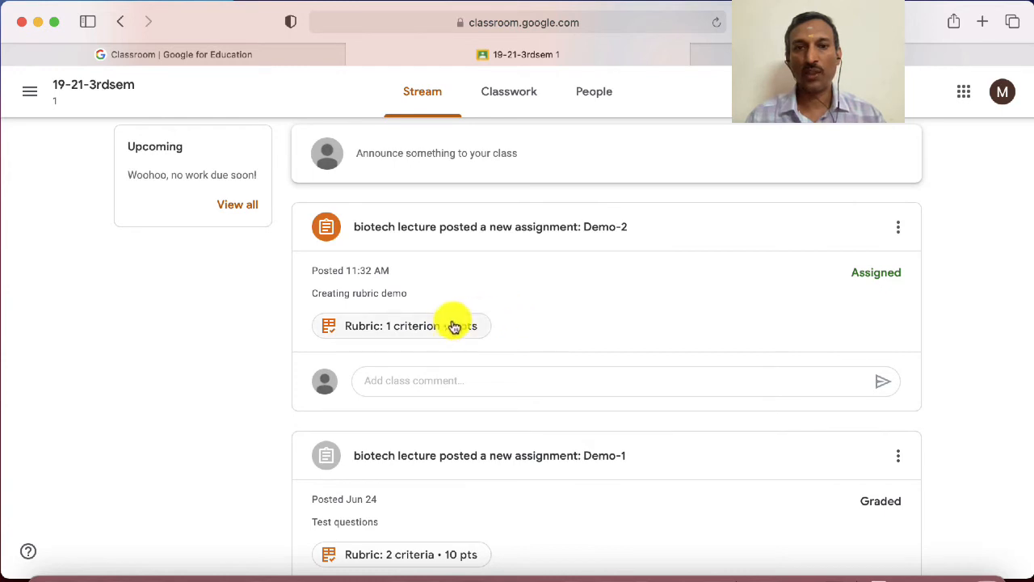
click(398, 331)
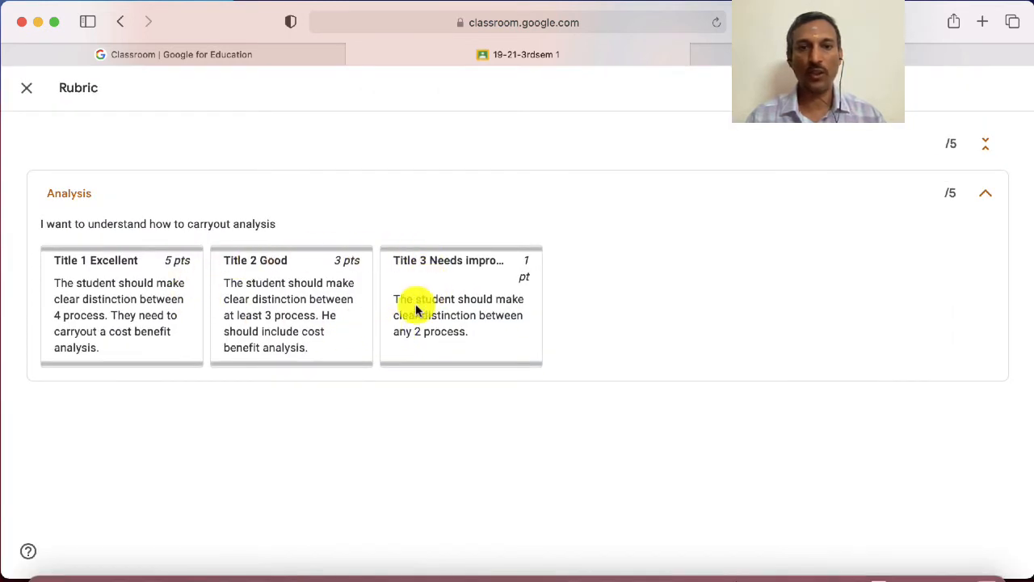
click(25, 91)
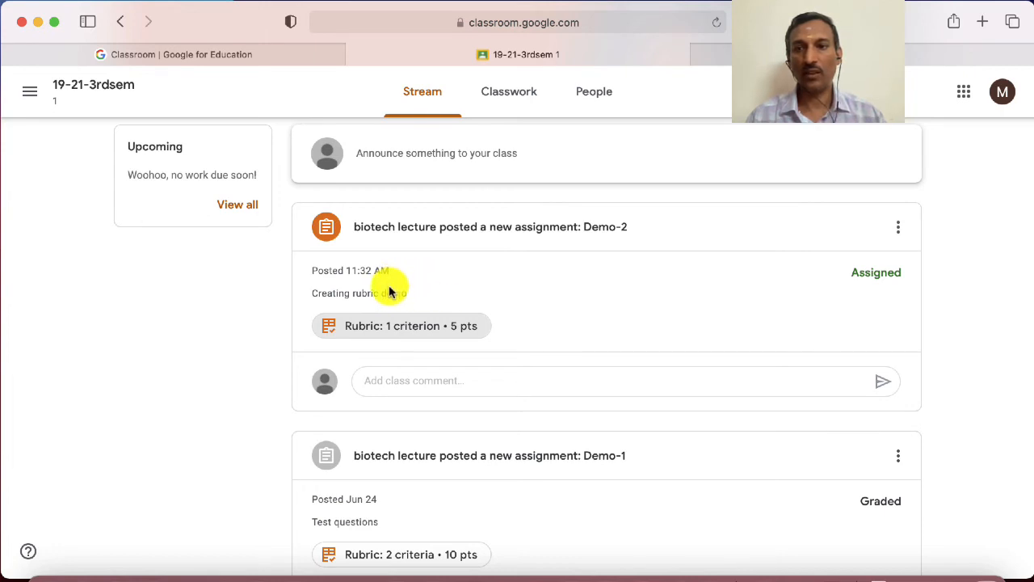
click(899, 230)
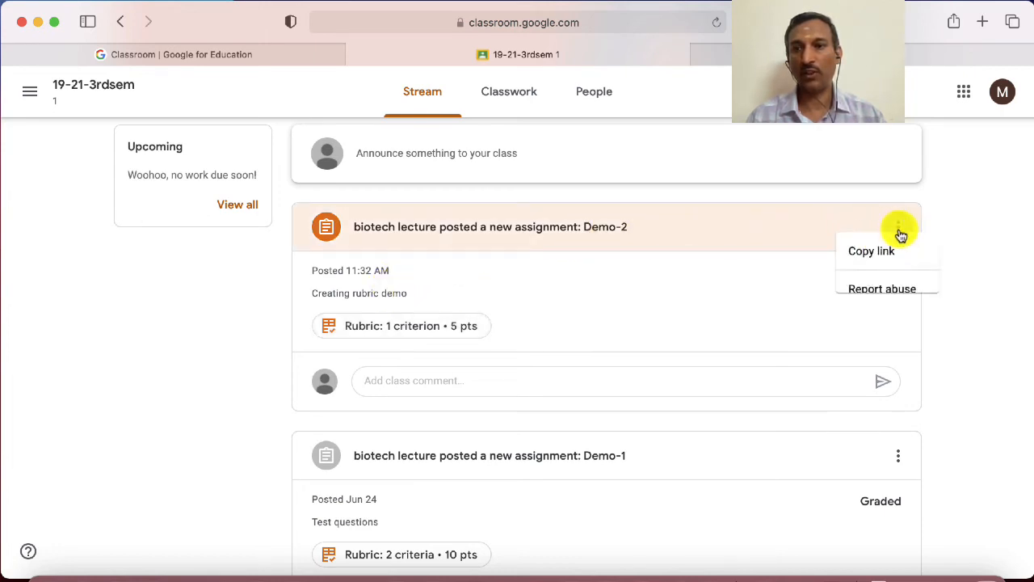
click(654, 292)
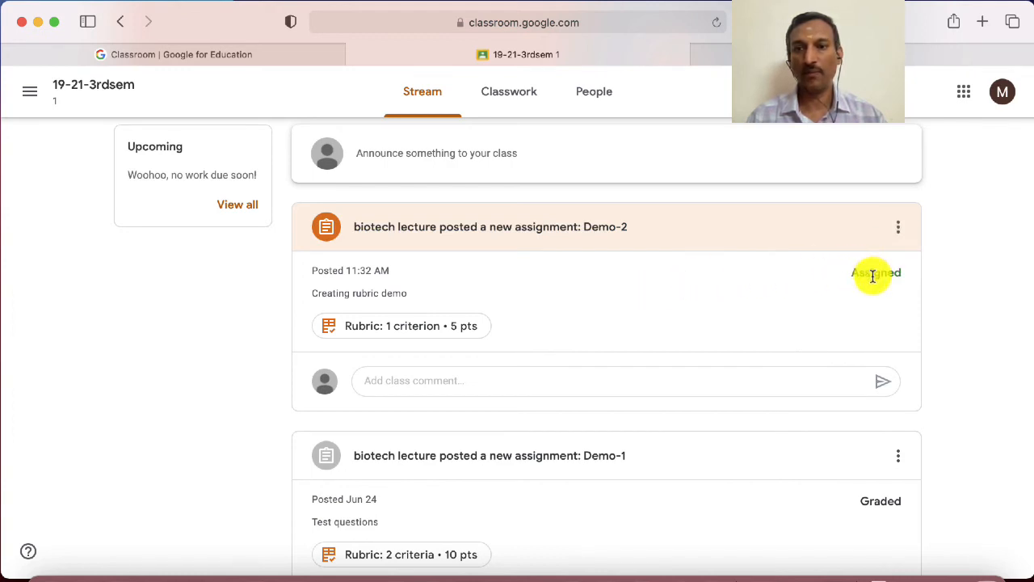
Open the full Demo-2 assignment page from the student's classwork list
click(511, 97)
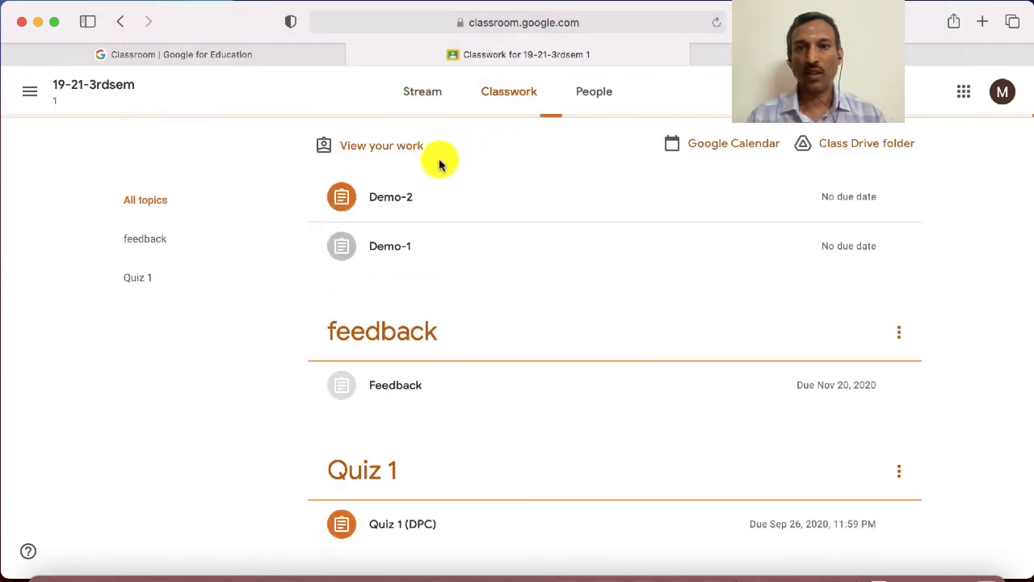
click(391, 202)
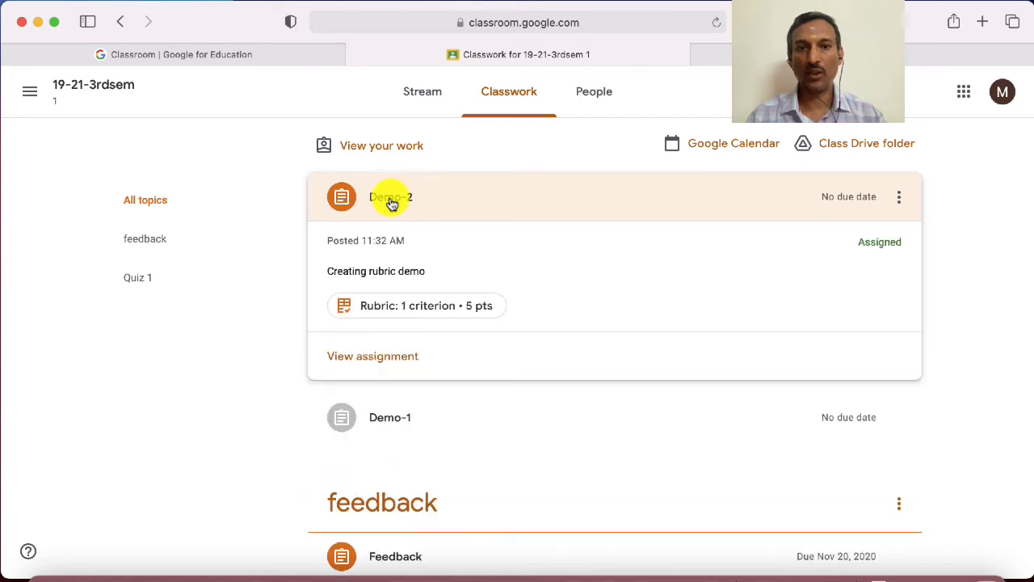
click(388, 362)
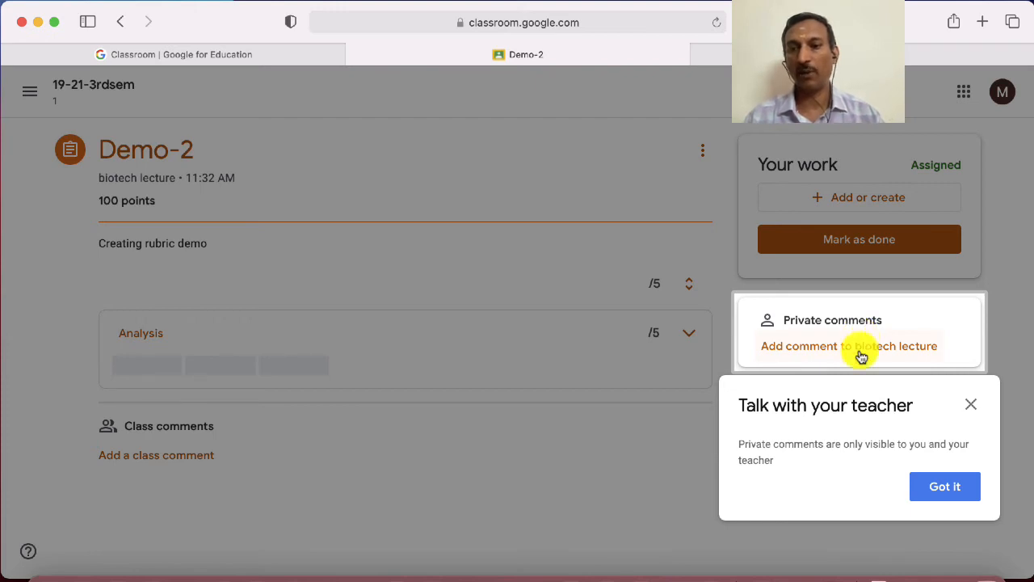
Dismiss the private comments tip and post the private comment "When should I submit" to the teacher
click(969, 406)
click(832, 359)
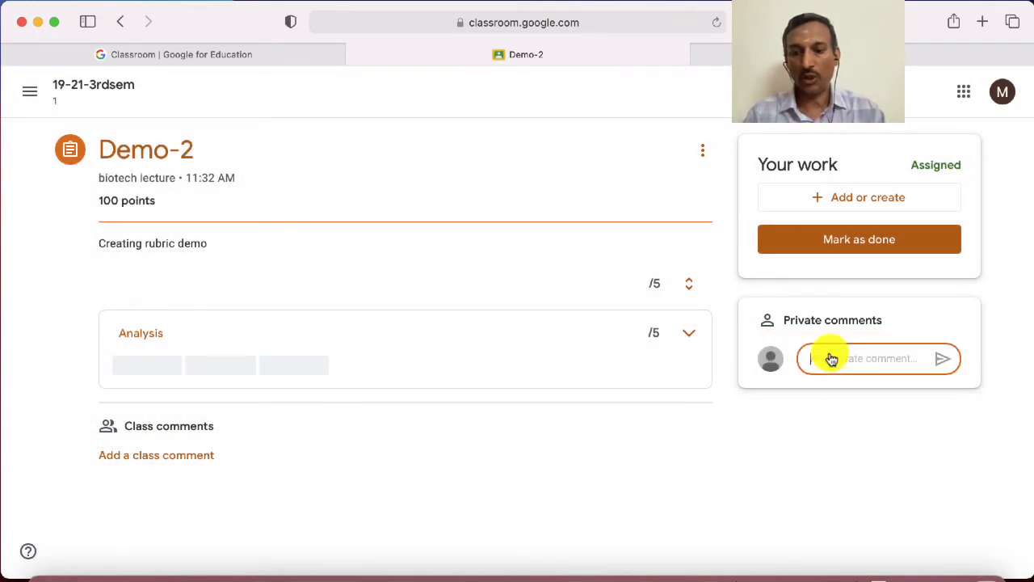
text(When should I submit)
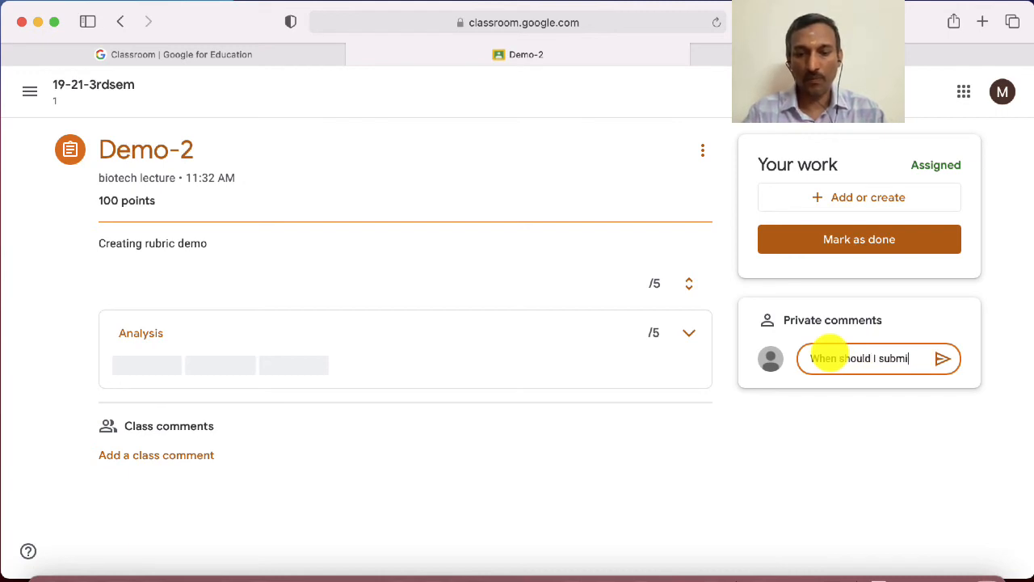
click(943, 360)
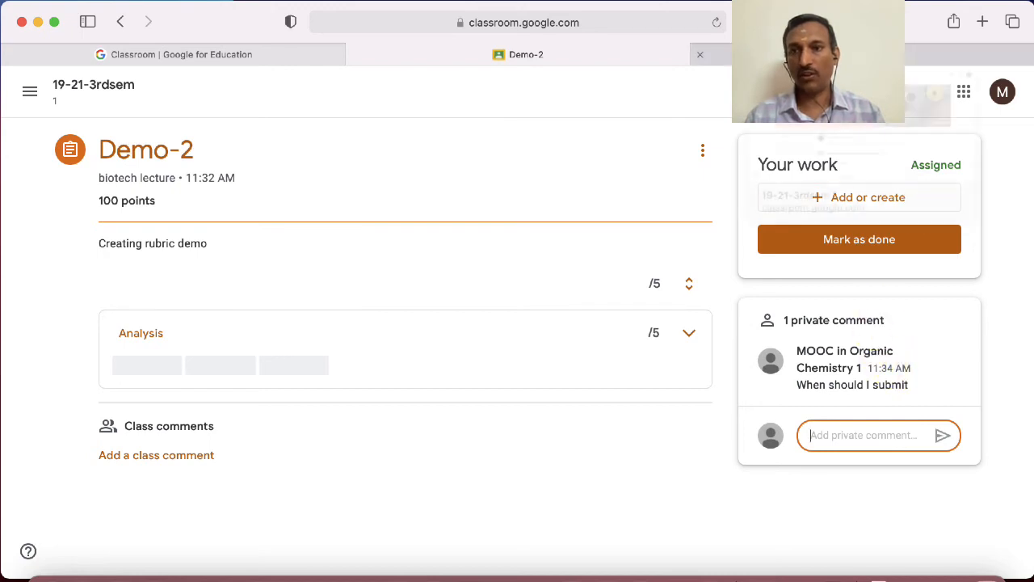
Switch to the teacher's class and open the MOOC in Organic Chemistry 1 student's work for Demo-2
click(841, 55)
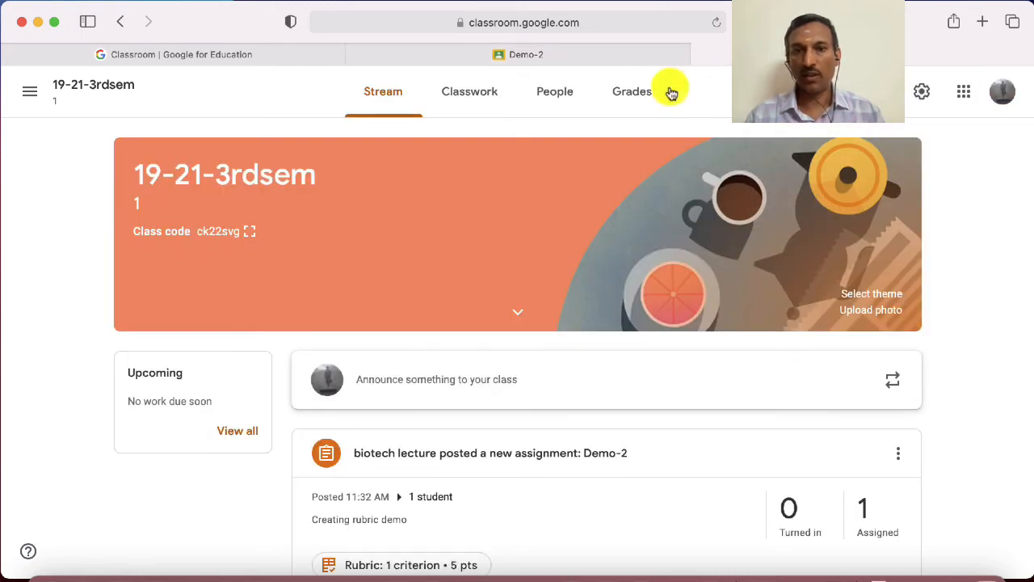
click(465, 97)
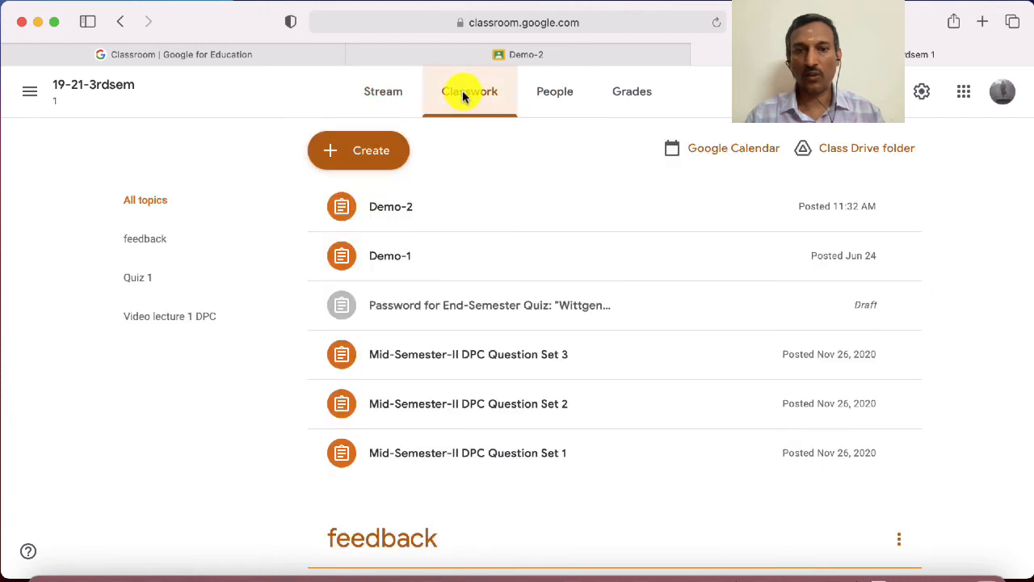
click(391, 211)
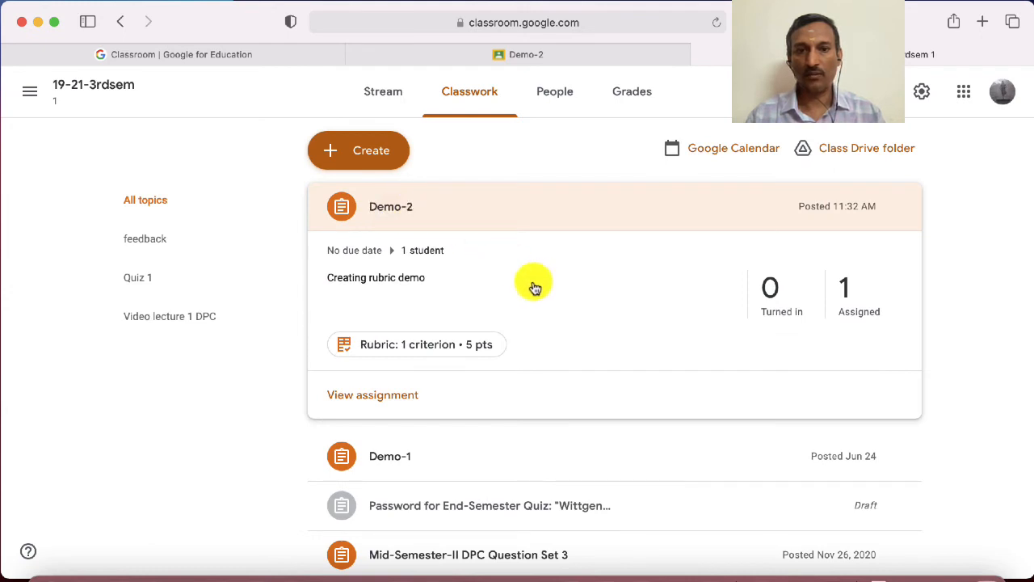
click(392, 395)
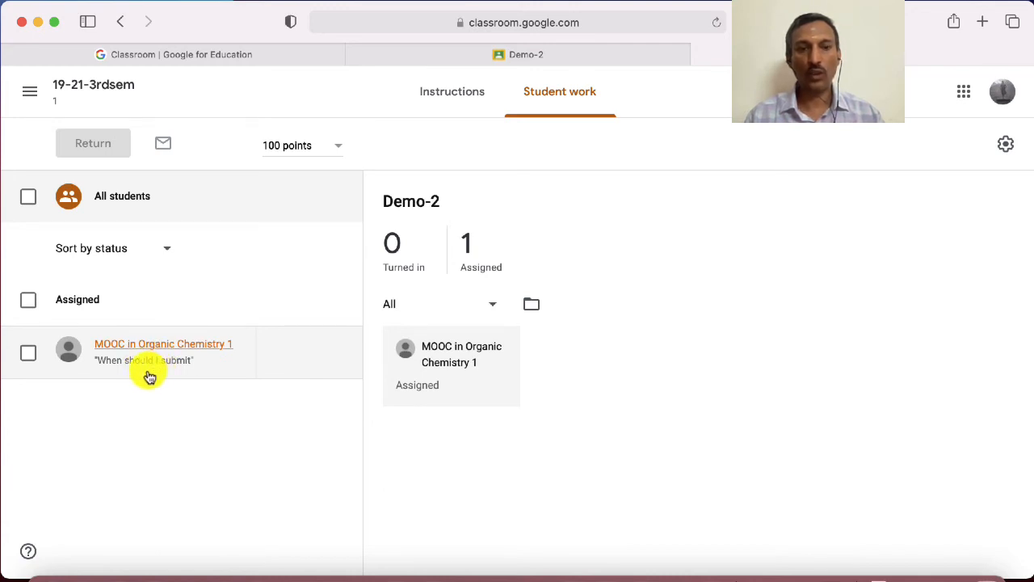
click(29, 356)
click(28, 355)
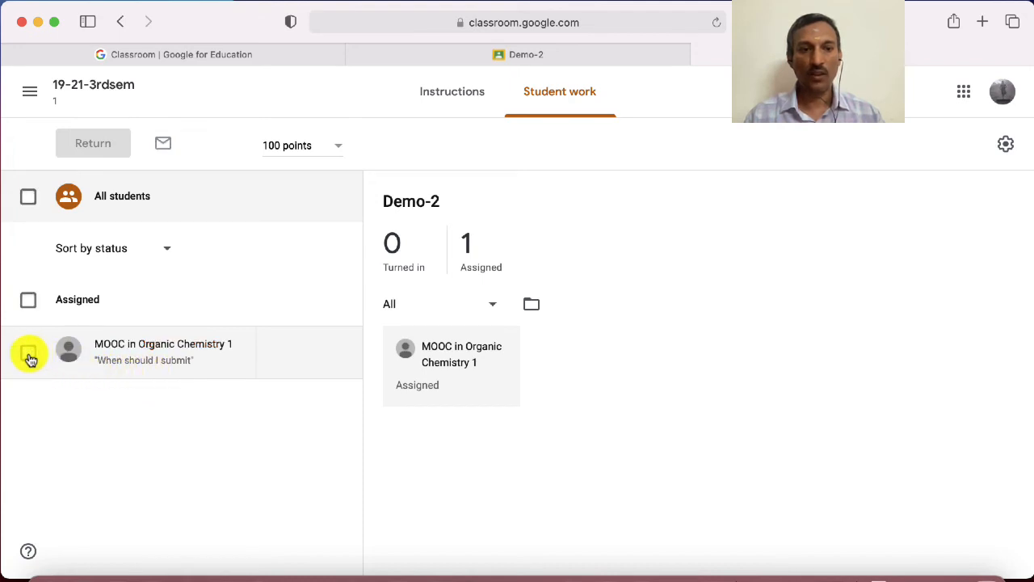
click(129, 363)
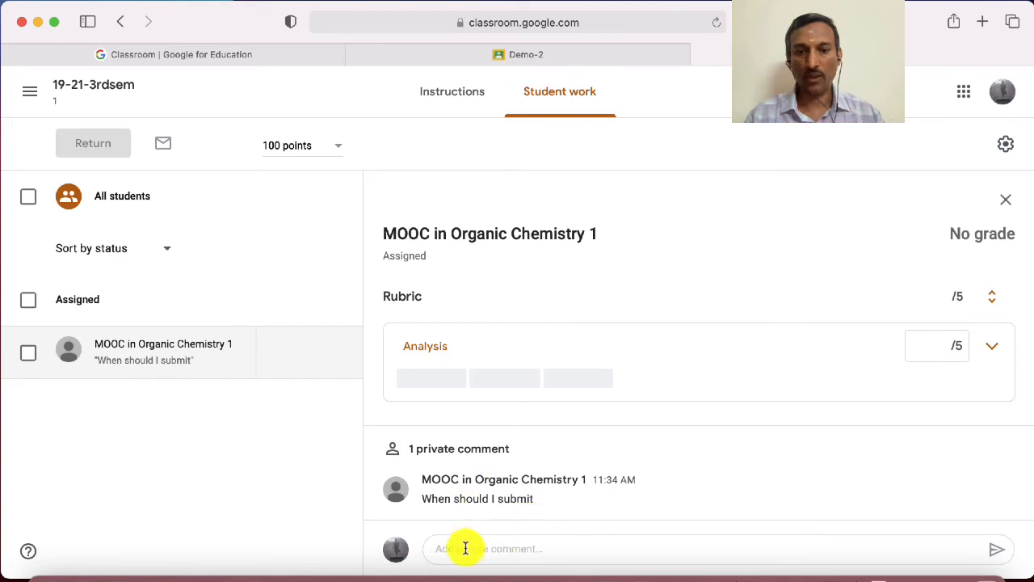
Reply to the student's private comment with "By tomorrow"
click(459, 549)
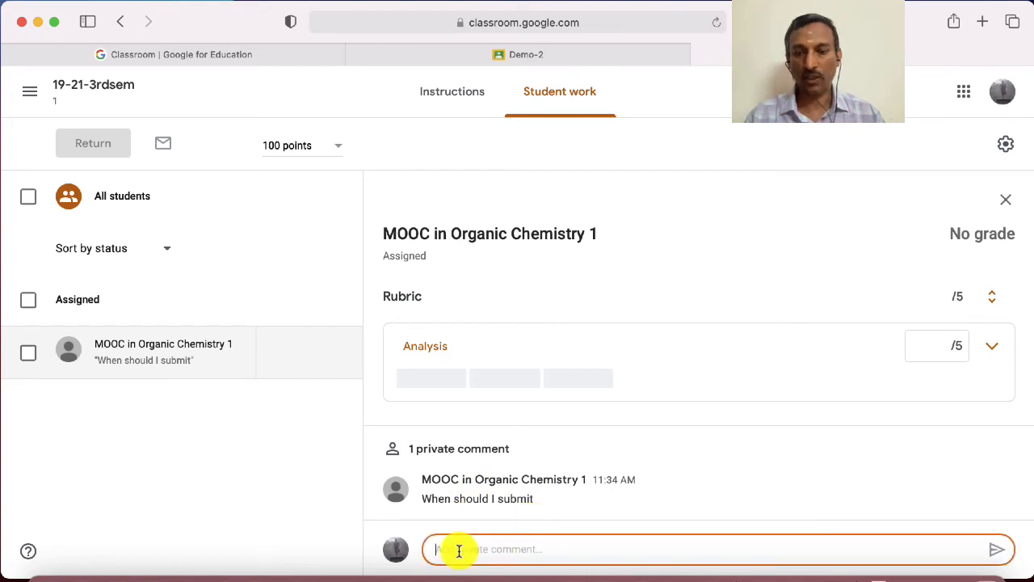
text(By)
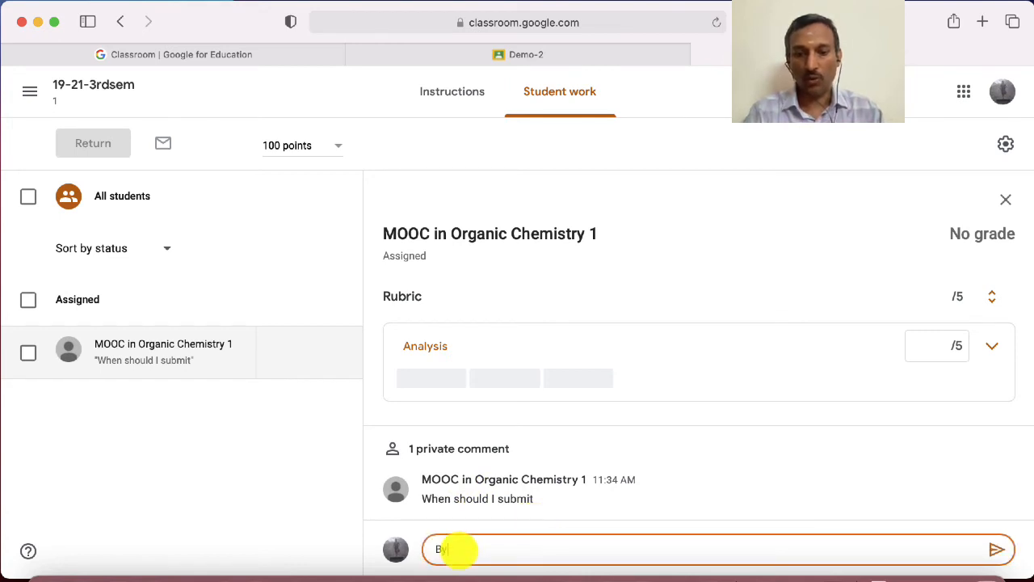
text( tomm)
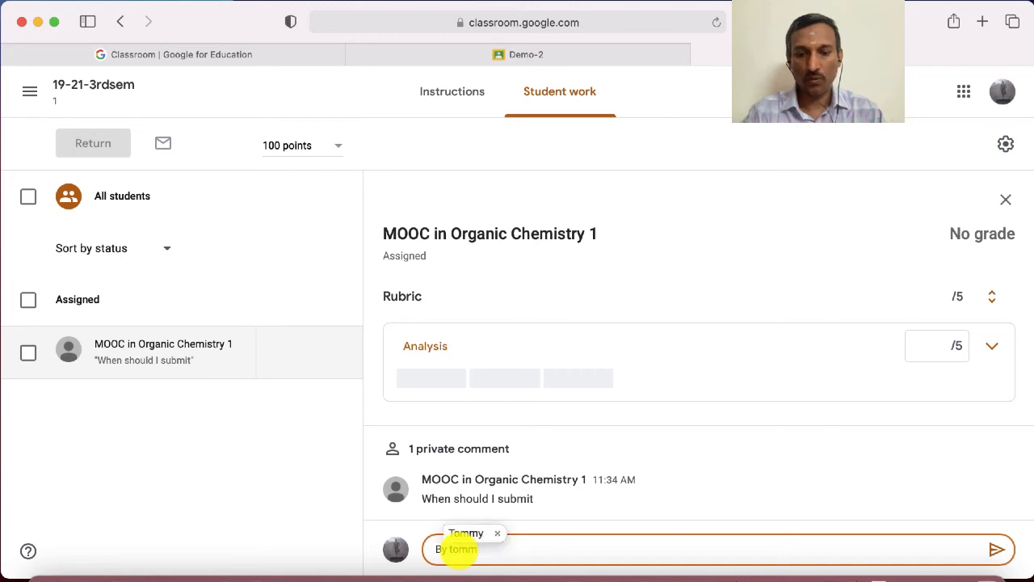
text(oro)
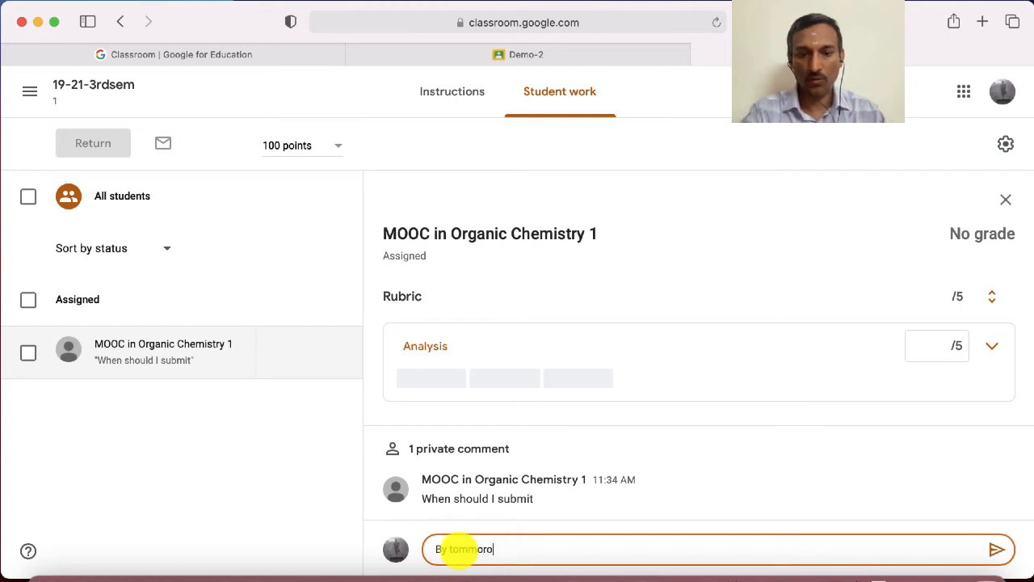
text(w)
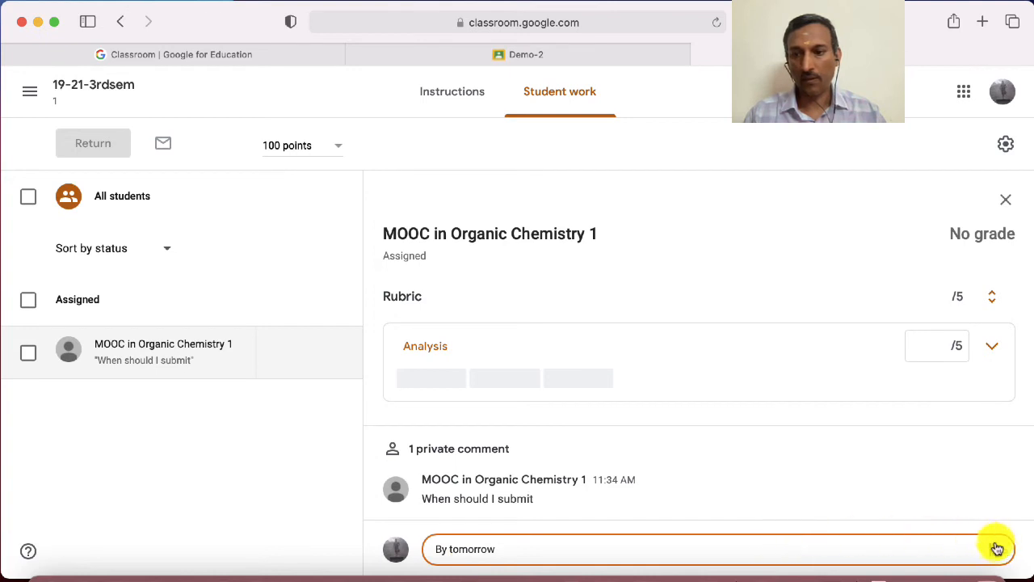
click(998, 553)
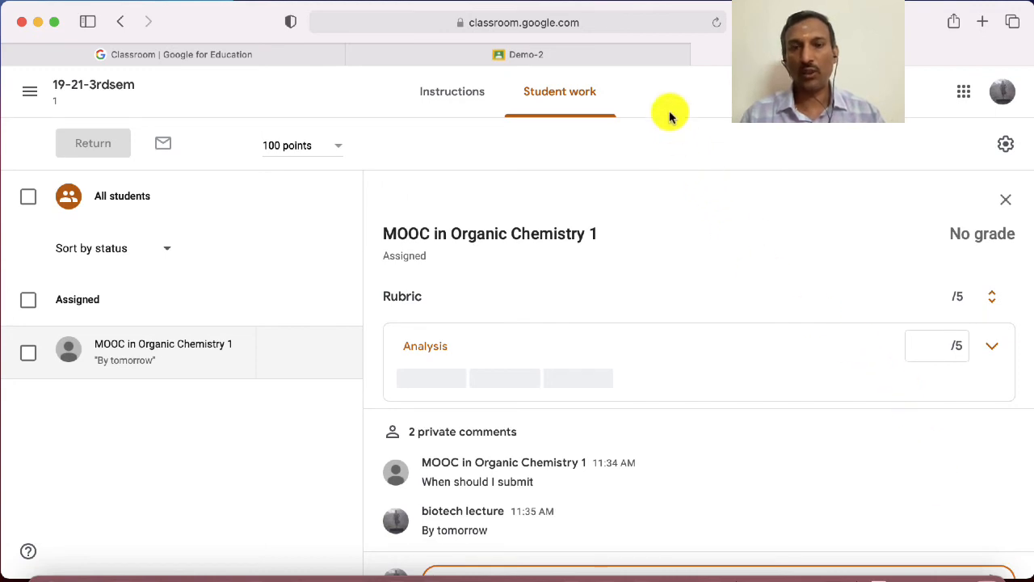
Switch back to the student's Demo-2 page, attach a newly created Google Docs document and open it
click(628, 56)
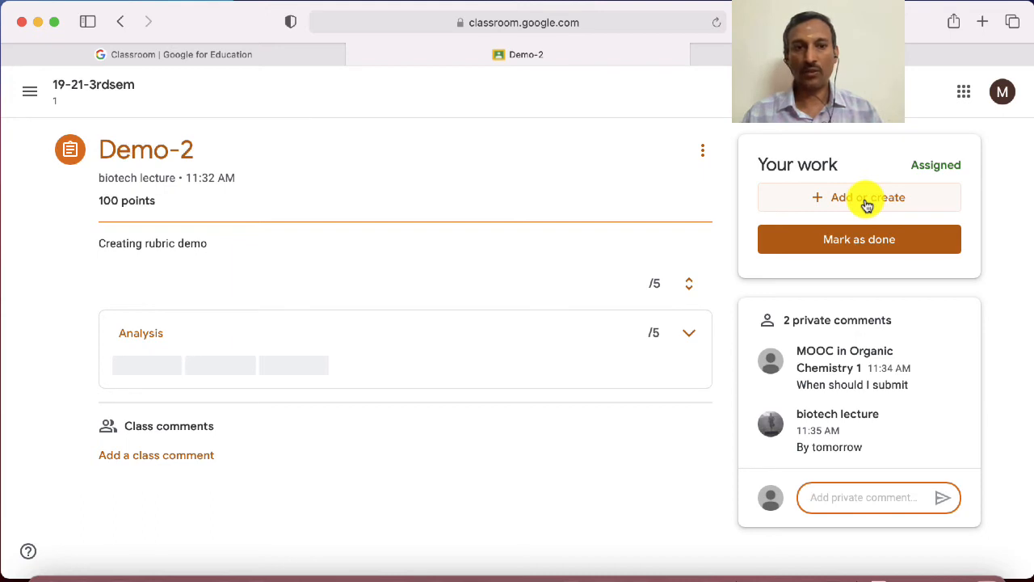
click(866, 205)
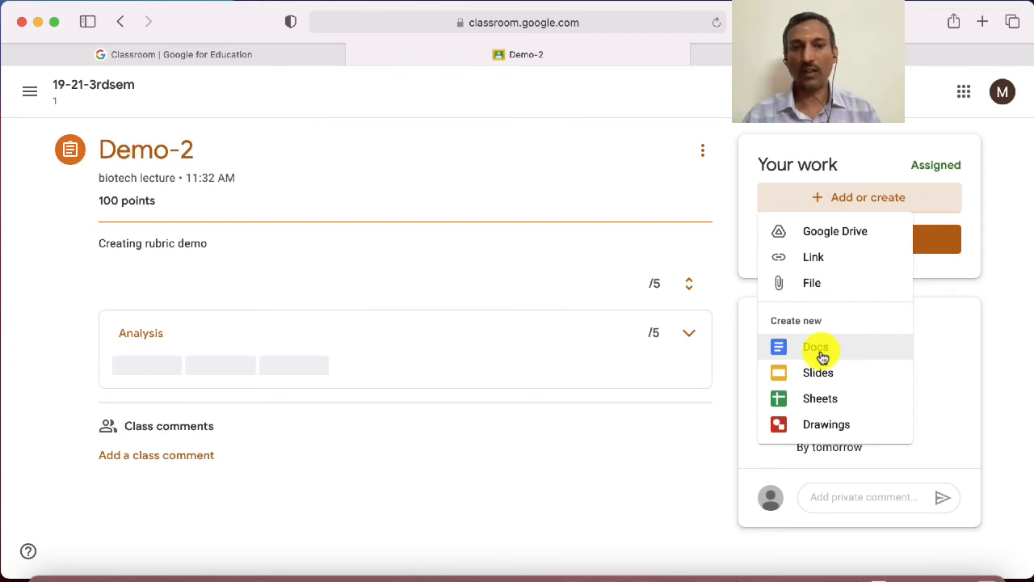
click(818, 349)
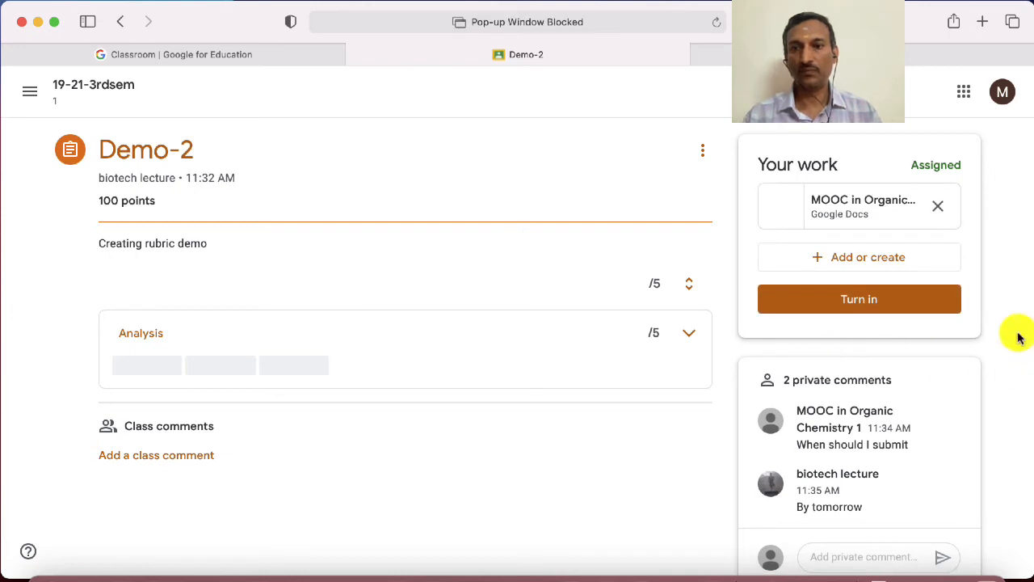
click(856, 208)
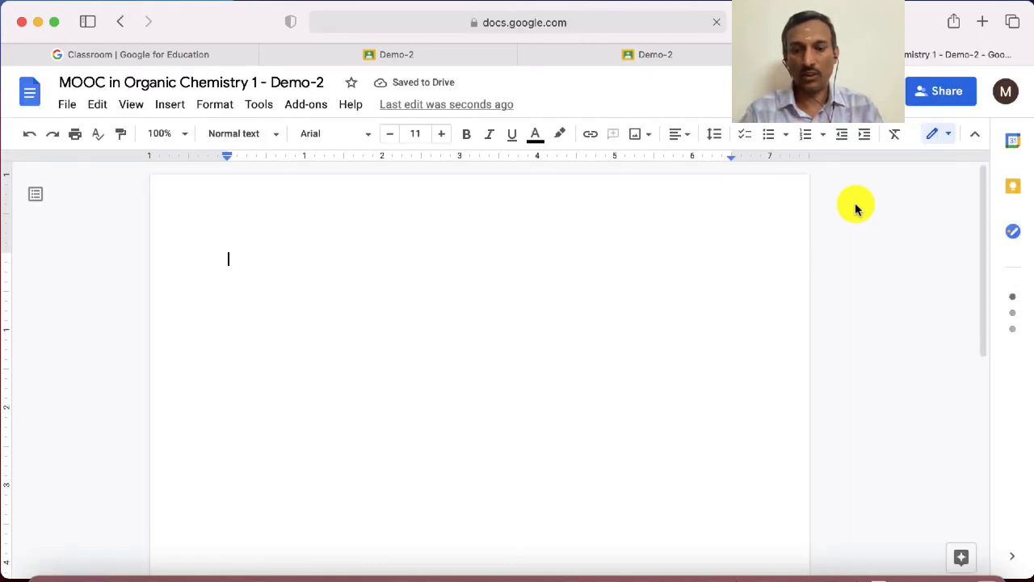
Write "This is a test reply." in the Demo-2 submission document
text(This )
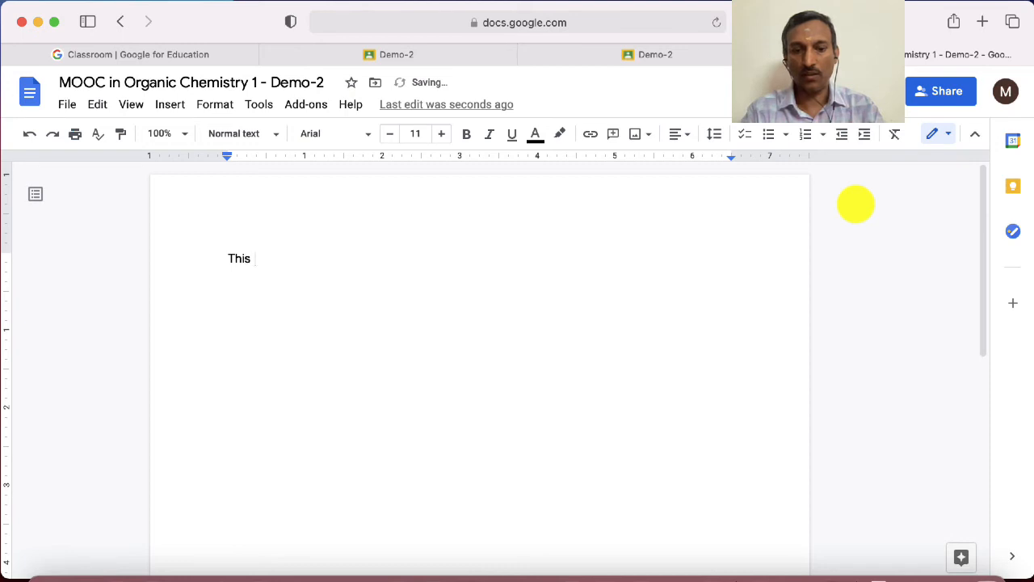
text(is a te)
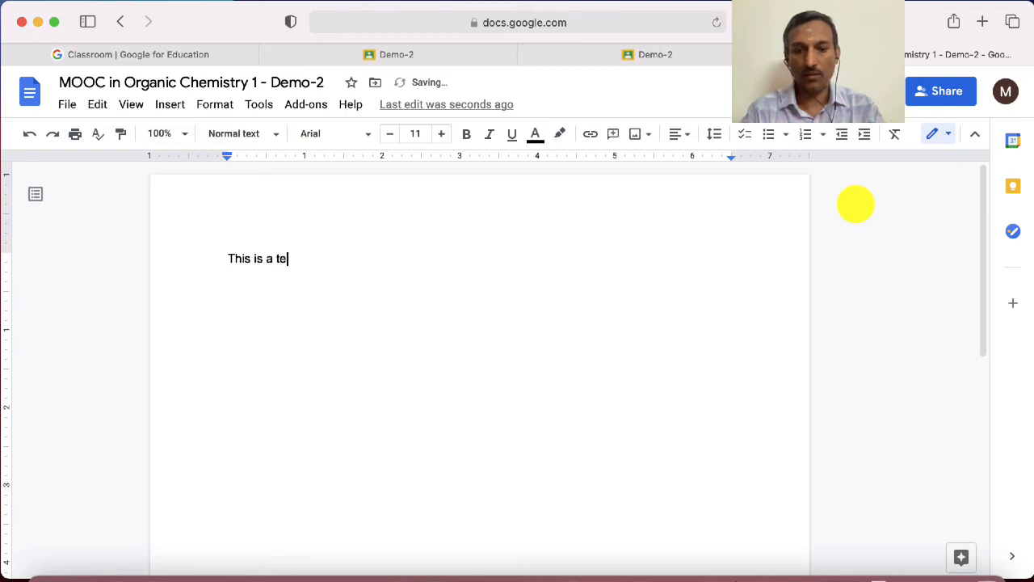
text(st reply.)
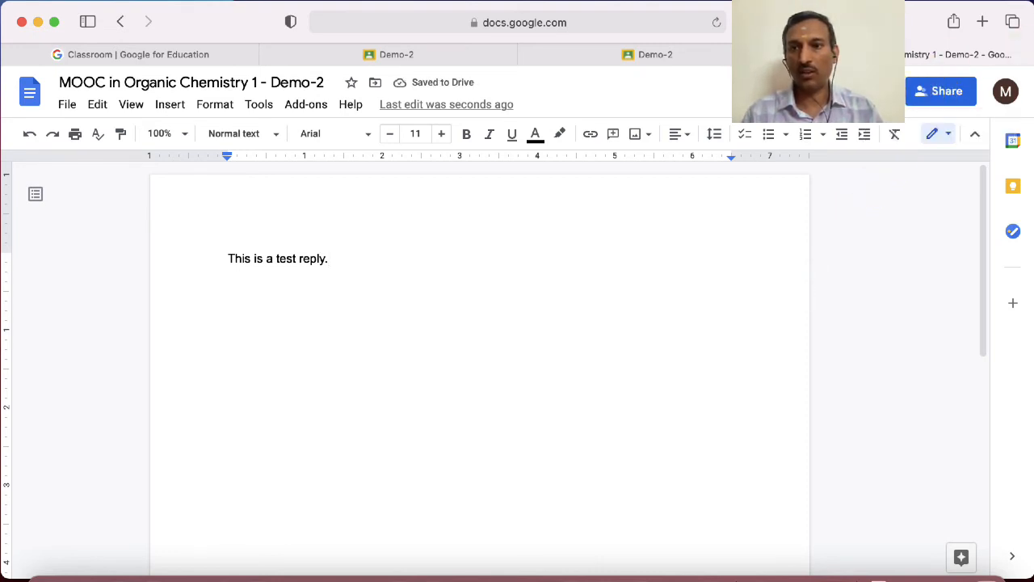
Return from the document to the student's Demo-2 assignment page and turn in the work with its attachment
click(861, 92)
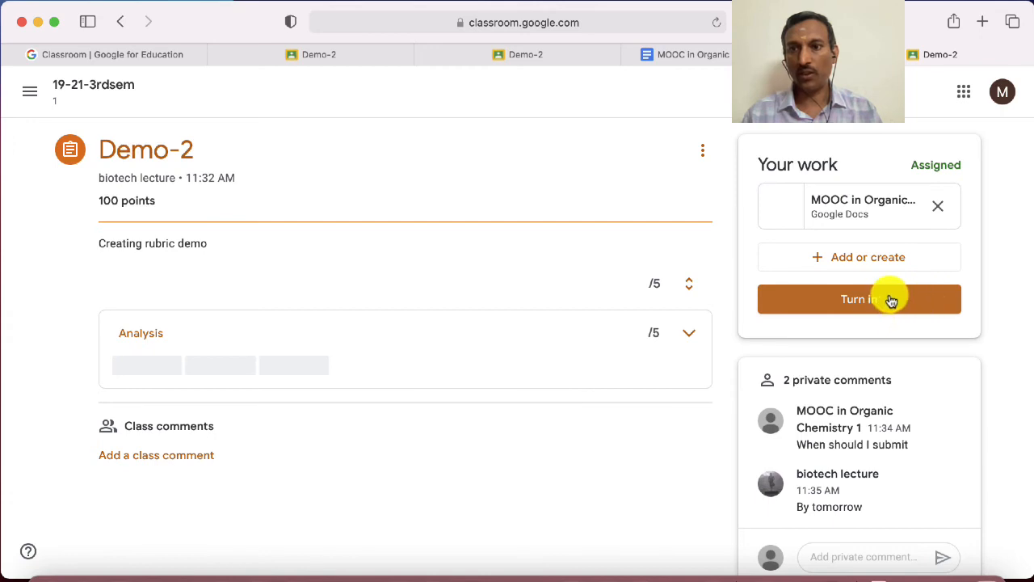
click(886, 301)
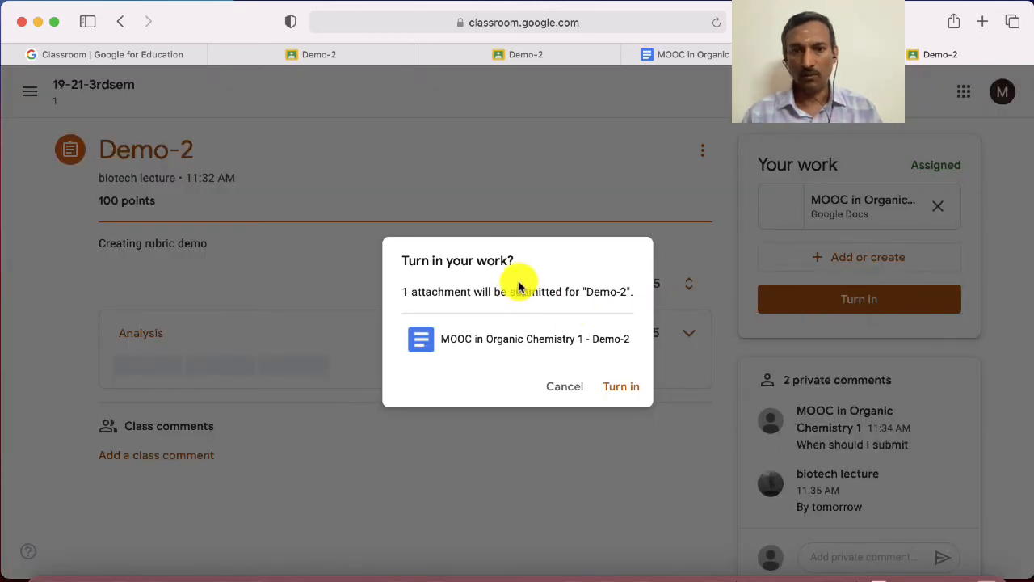
click(622, 396)
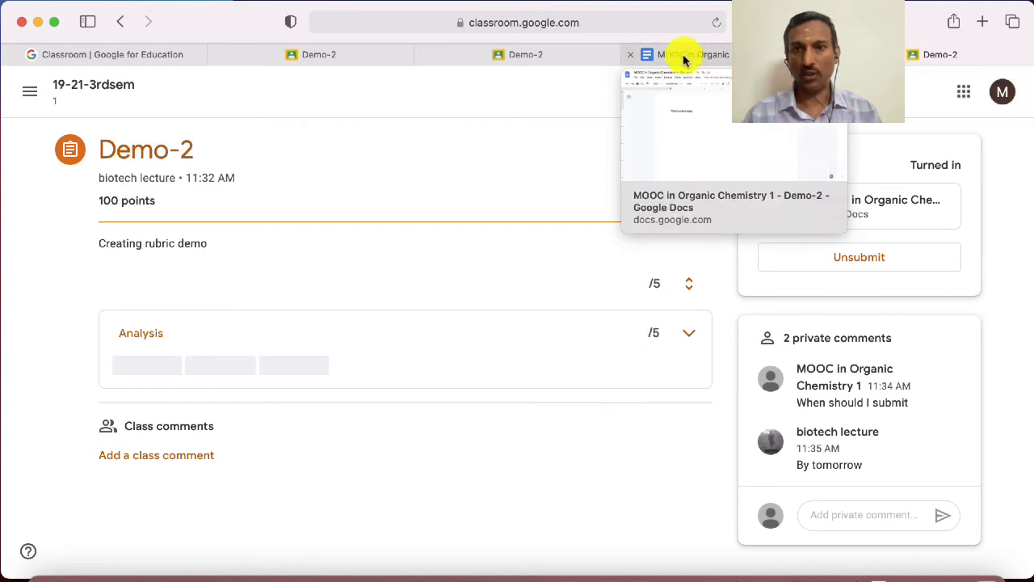
Switch to the teacher's Demo-2 page, filter the student work to turned-in submissions and open the submitted document
click(560, 55)
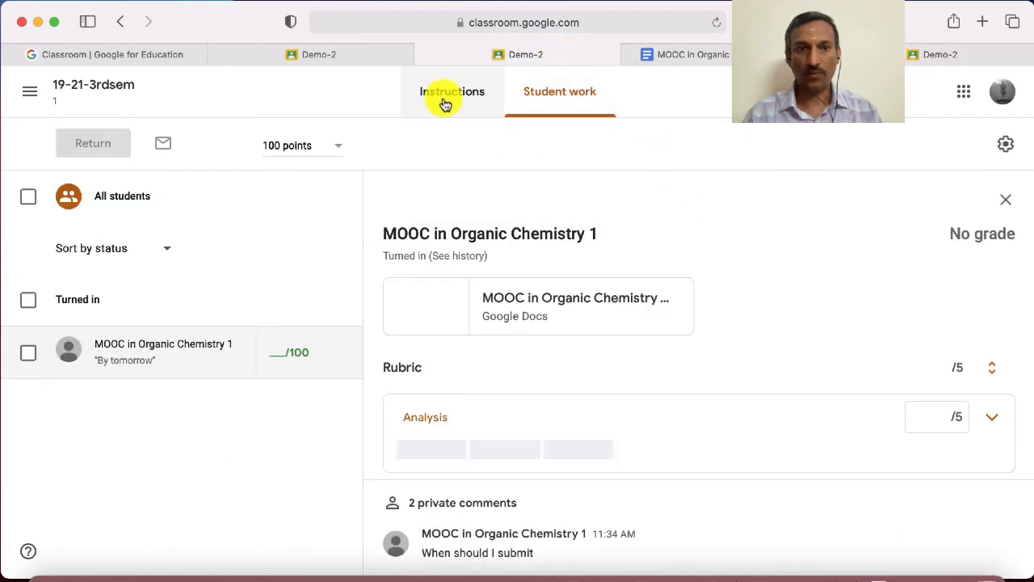
click(445, 102)
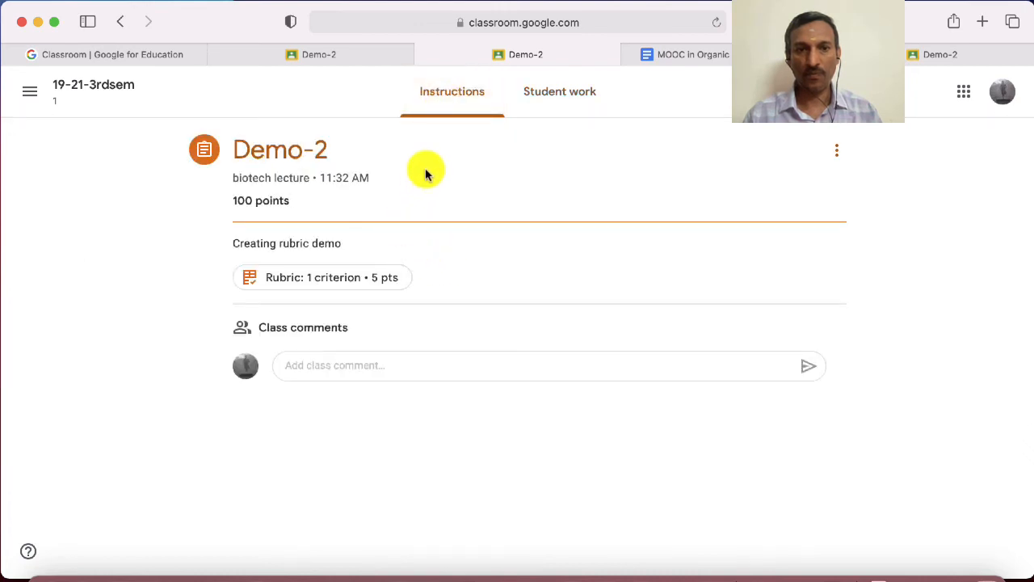
click(561, 108)
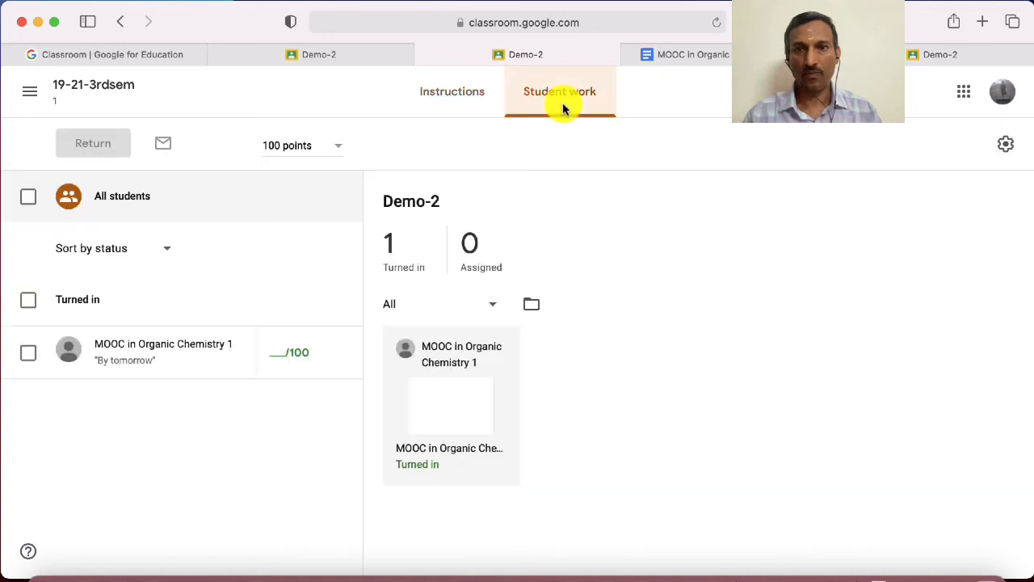
click(409, 278)
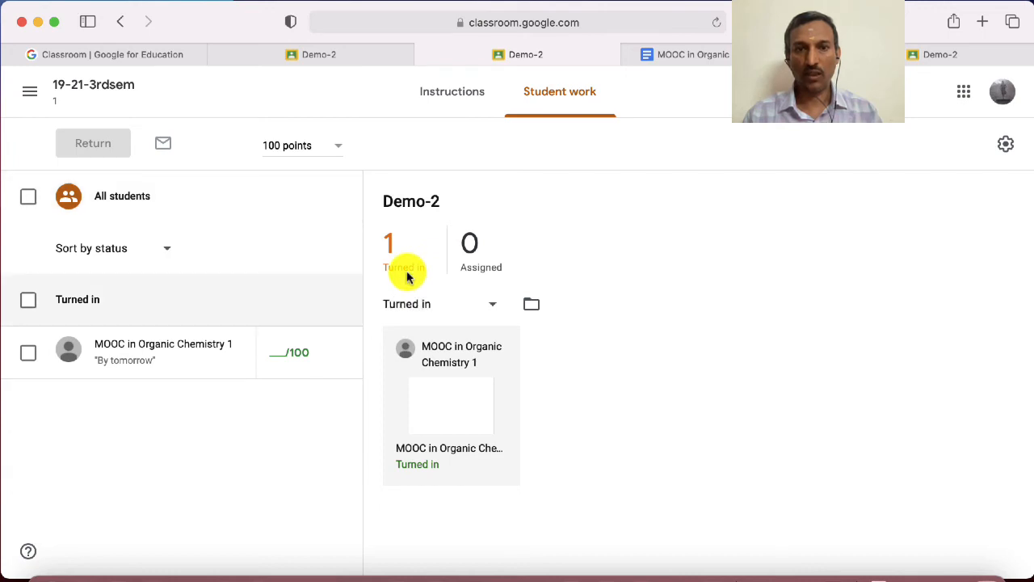
click(435, 457)
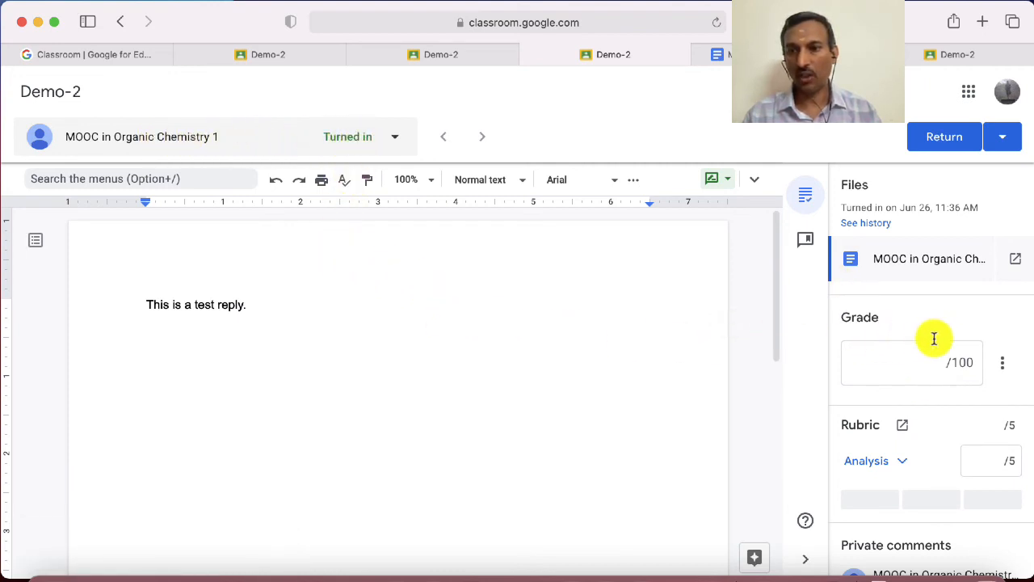
Expand the rubric's Analysis criterion and rate the submission at the Title 3 Needs improvement level, 1 pt
scroll(917, 347, down, 3)
scroll(917, 349, down, 4)
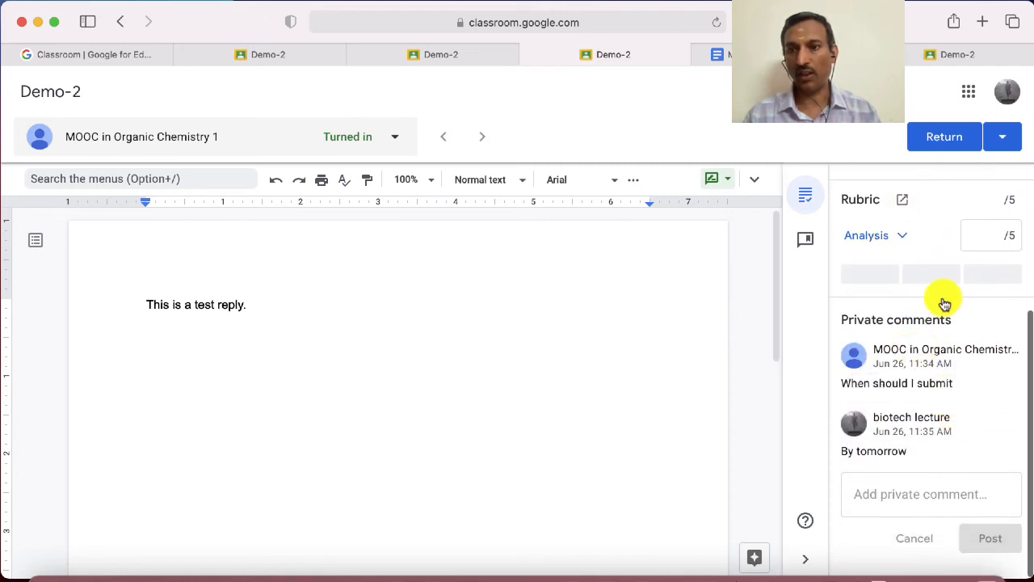
click(905, 242)
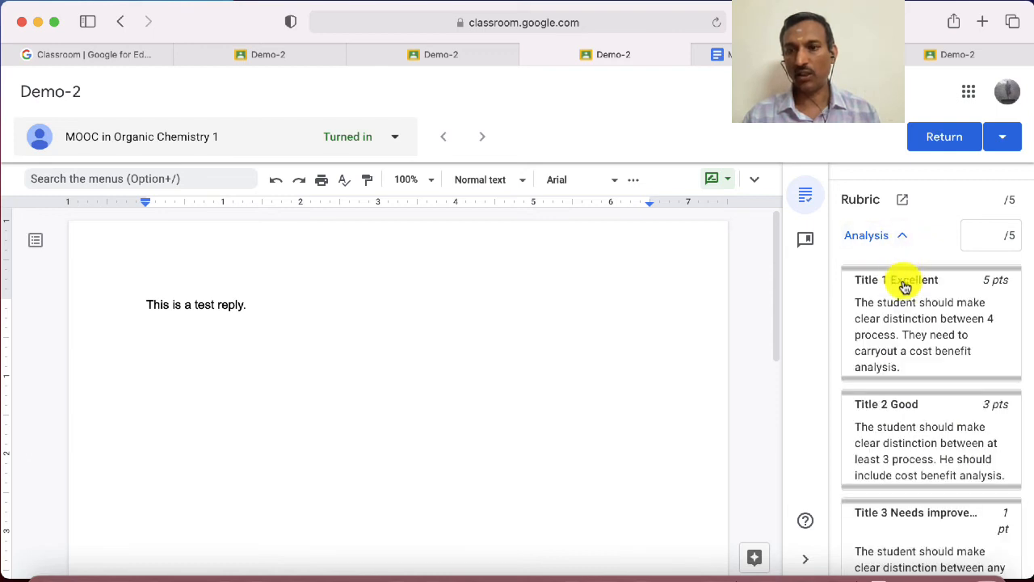
scroll(905, 317, down, 4)
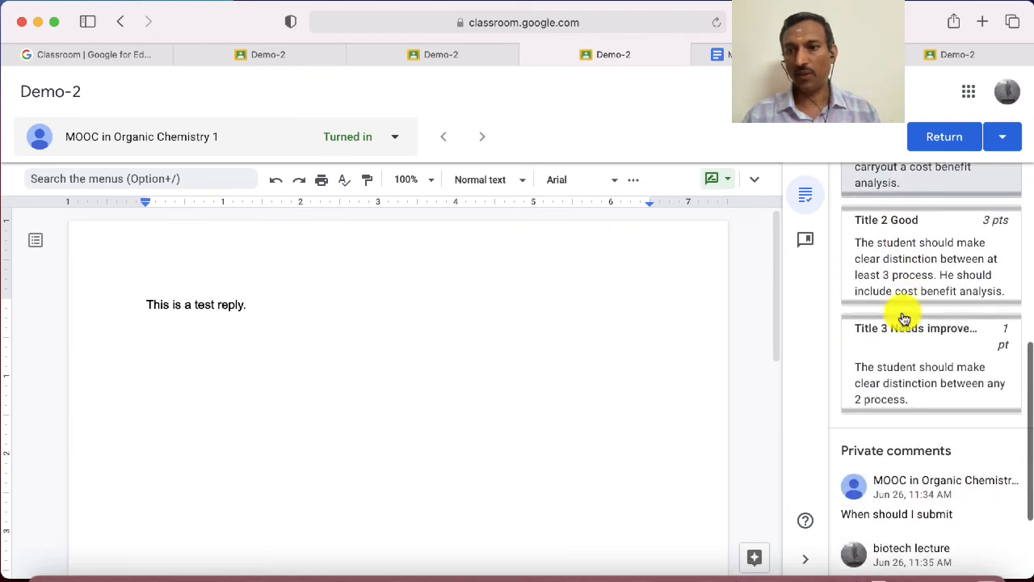
scroll(905, 319, up, 3)
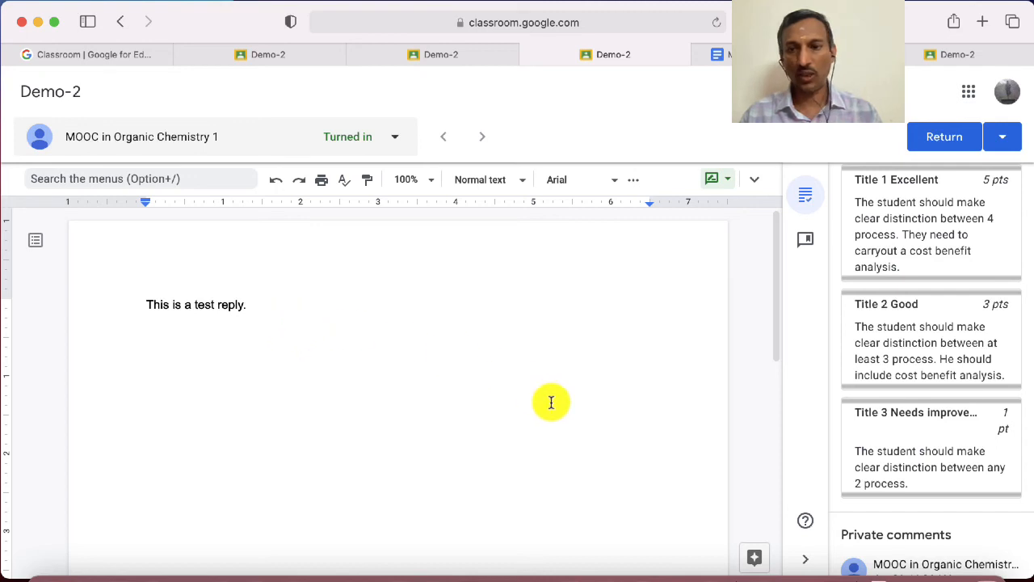
click(912, 436)
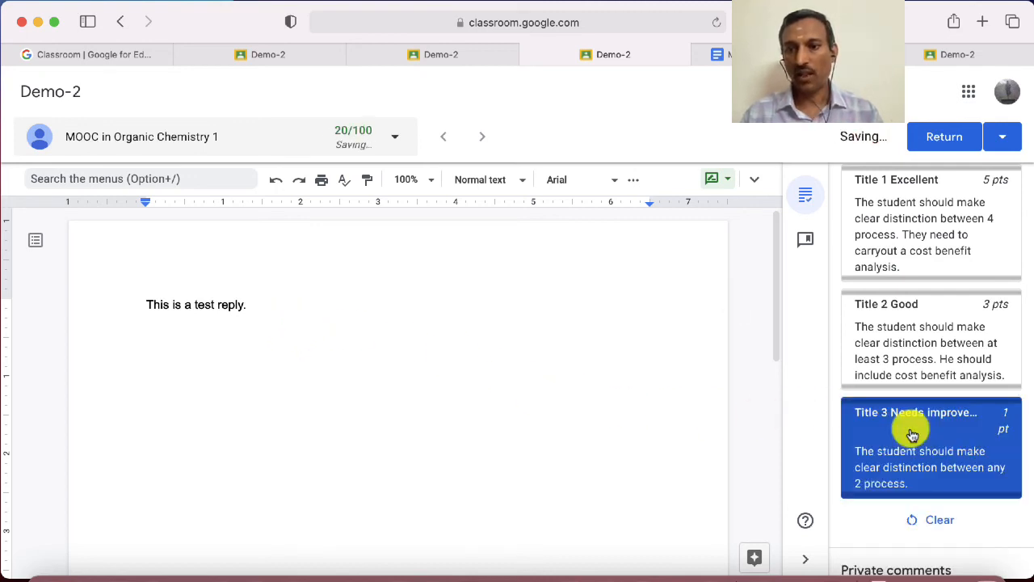
Enter 1 as the Analysis score, then try the Title 1 Excellent level worth 5 pts
scroll(912, 435, up, 3)
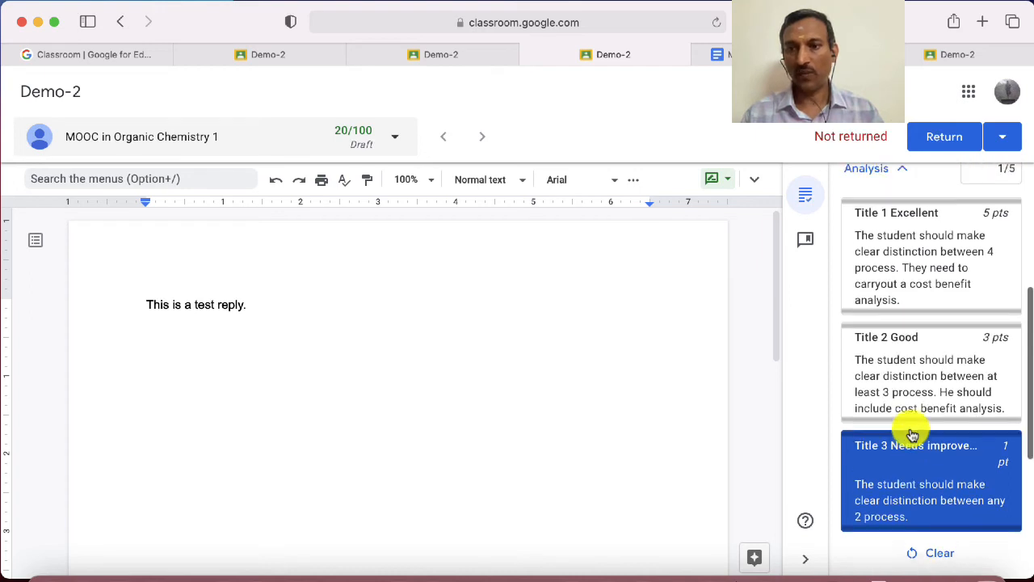
scroll(912, 435, down, 1)
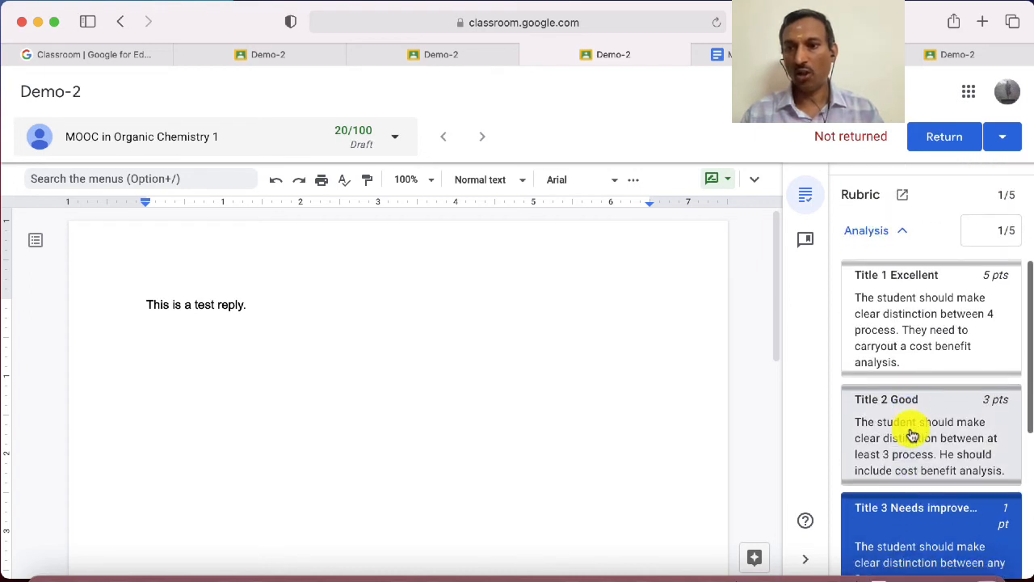
click(1000, 233)
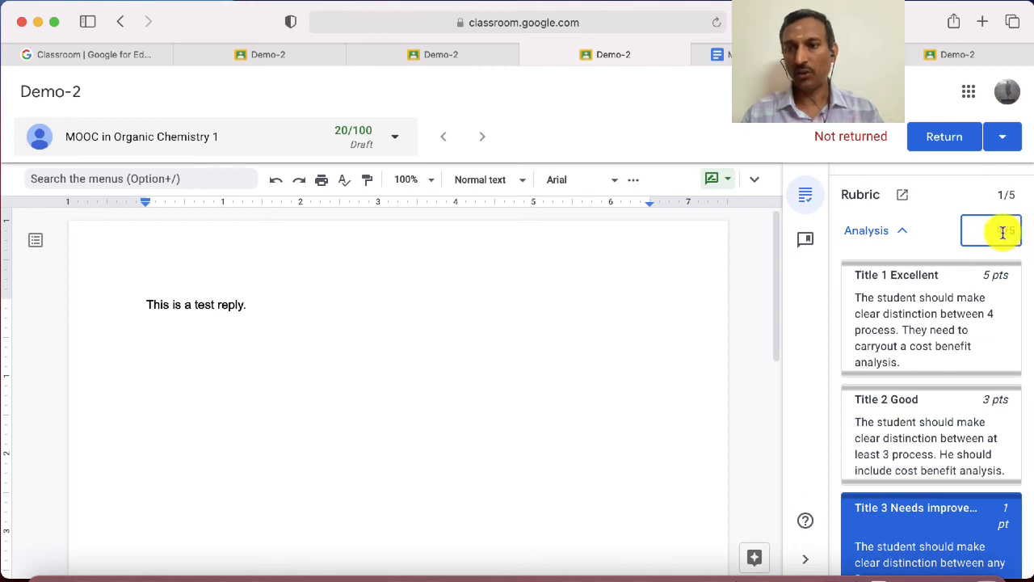
text(1/5)
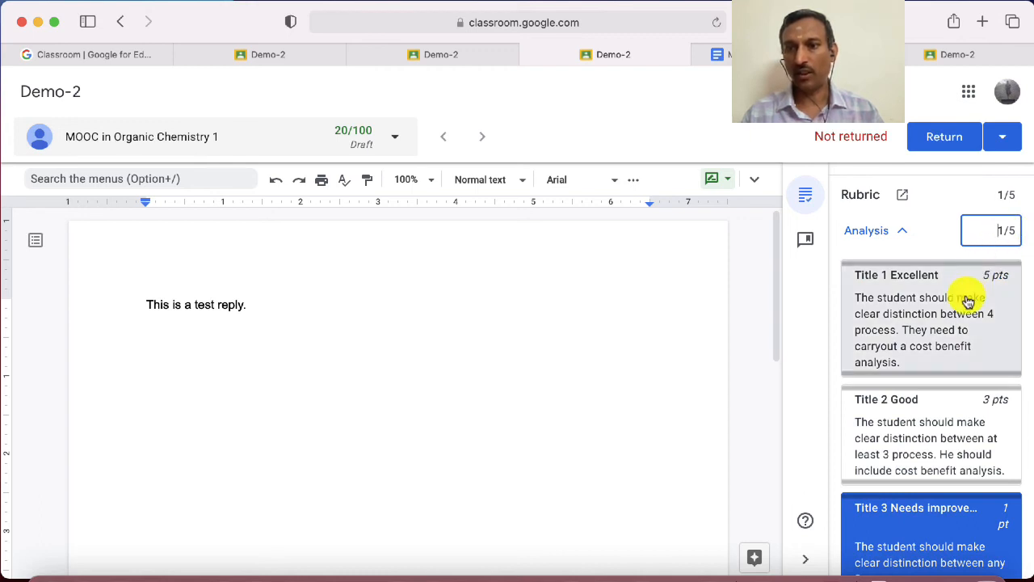
click(969, 303)
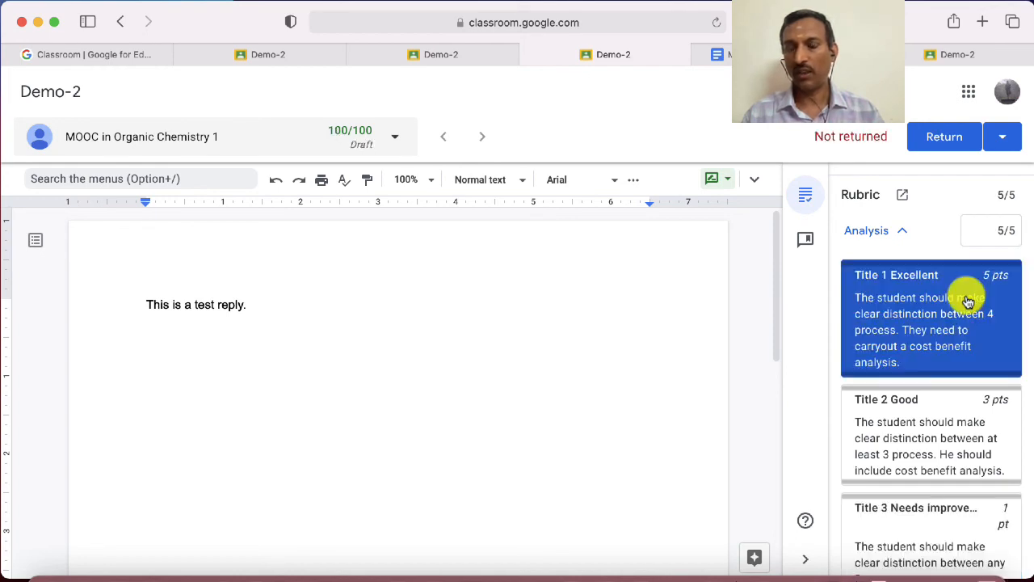
scroll(965, 301, up, 2)
scroll(974, 279, down, 5)
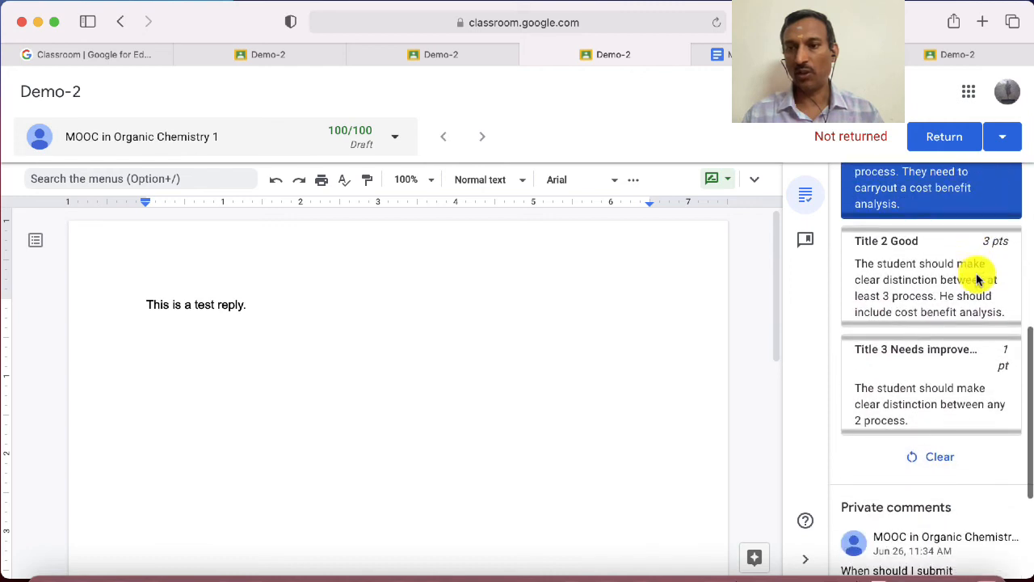
Try the Title 2 Good level for Analysis, then set the rating back to Title 3 Needs improvement, 1 pt
click(944, 284)
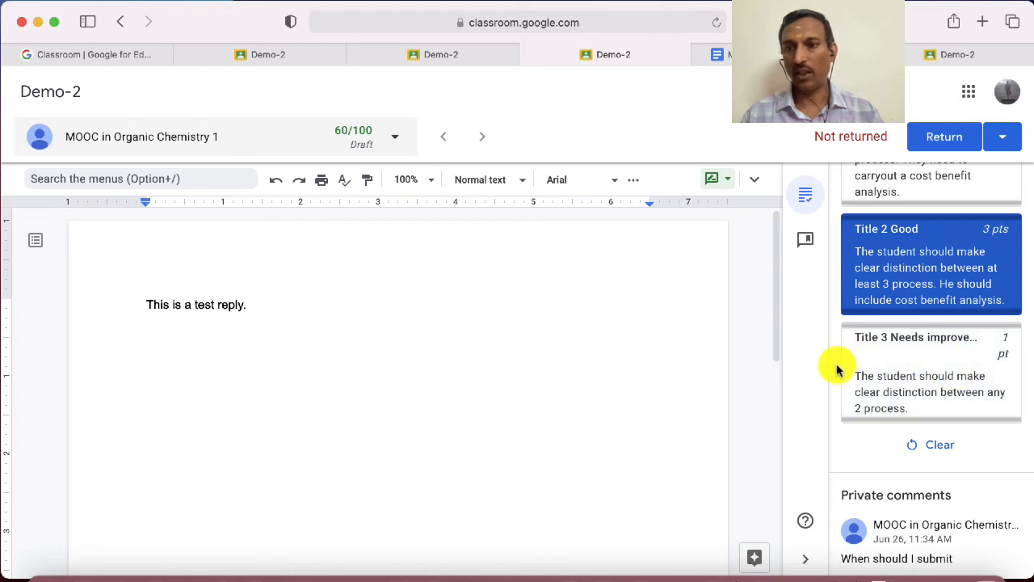
scroll(836, 369, up, 5)
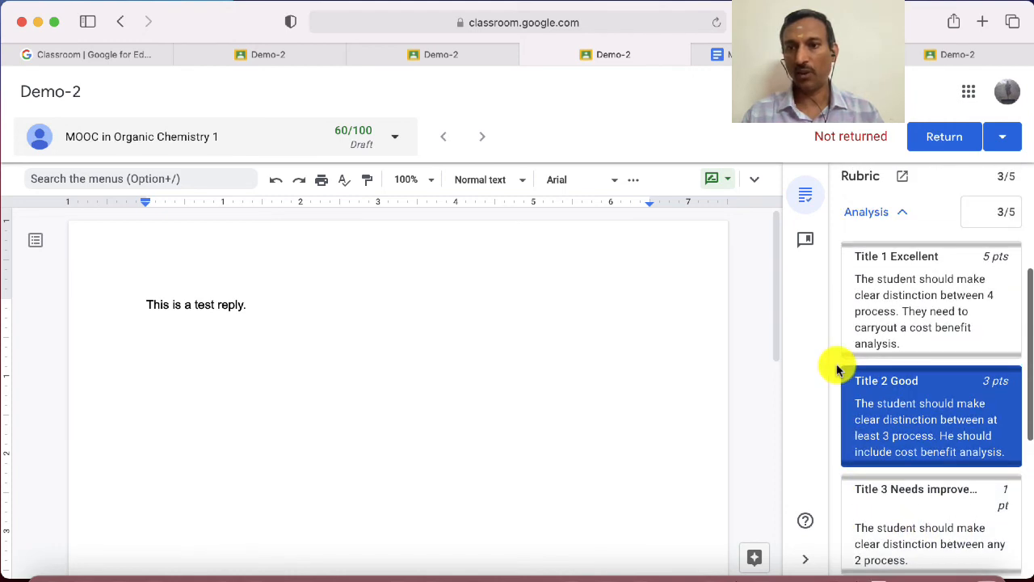
click(932, 526)
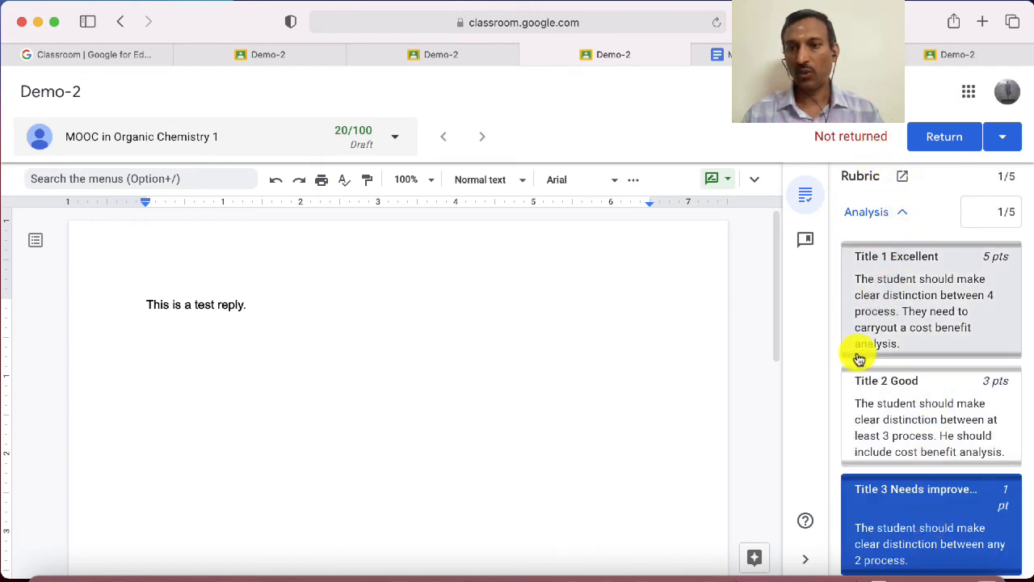
Review the grade and rubric rating, then post the private comment "You need to work hard" on the submission
scroll(858, 358, up, 5)
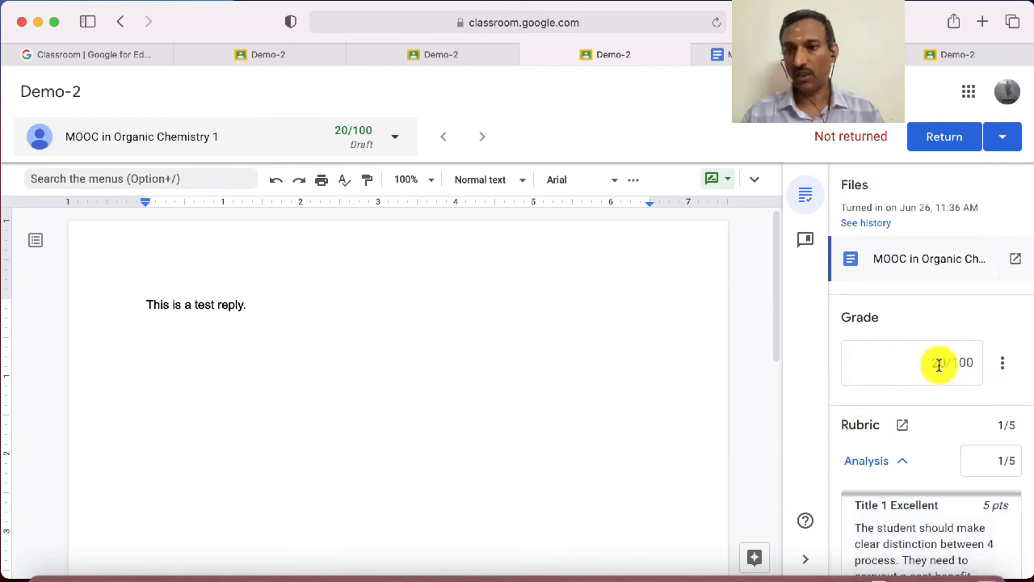
scroll(930, 366, down, 1)
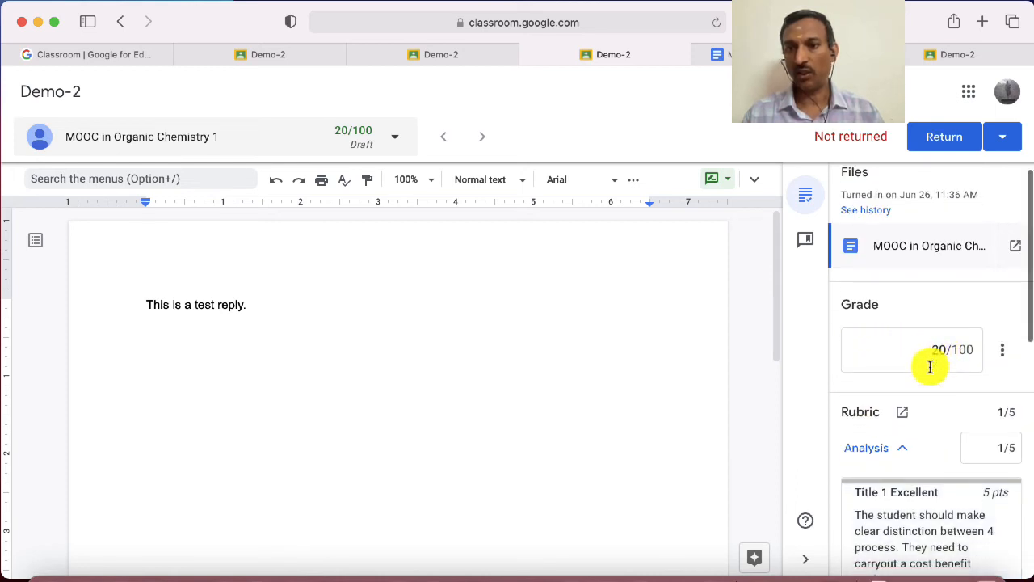
scroll(930, 366, down, 10)
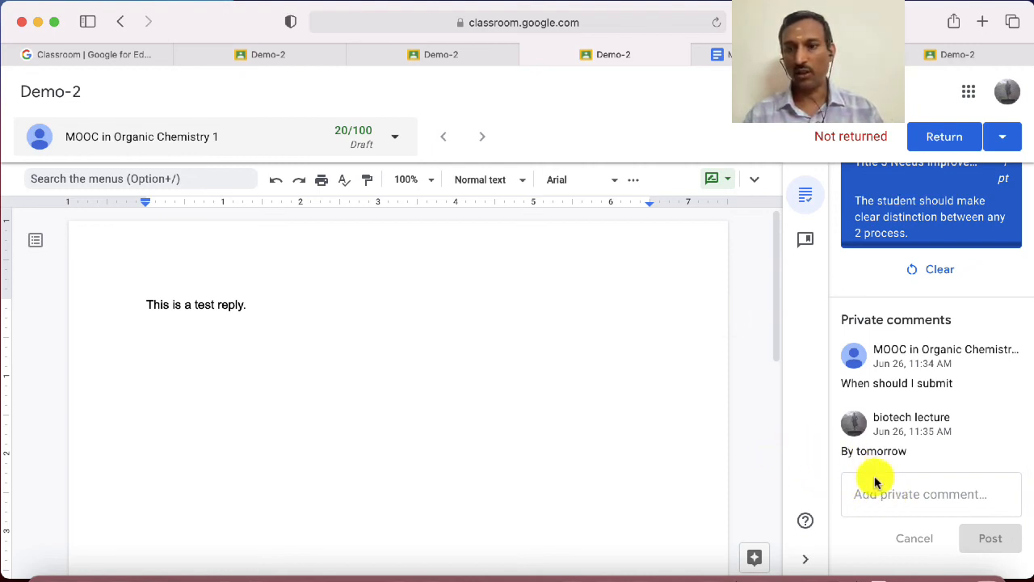
scroll(875, 482, up, 10)
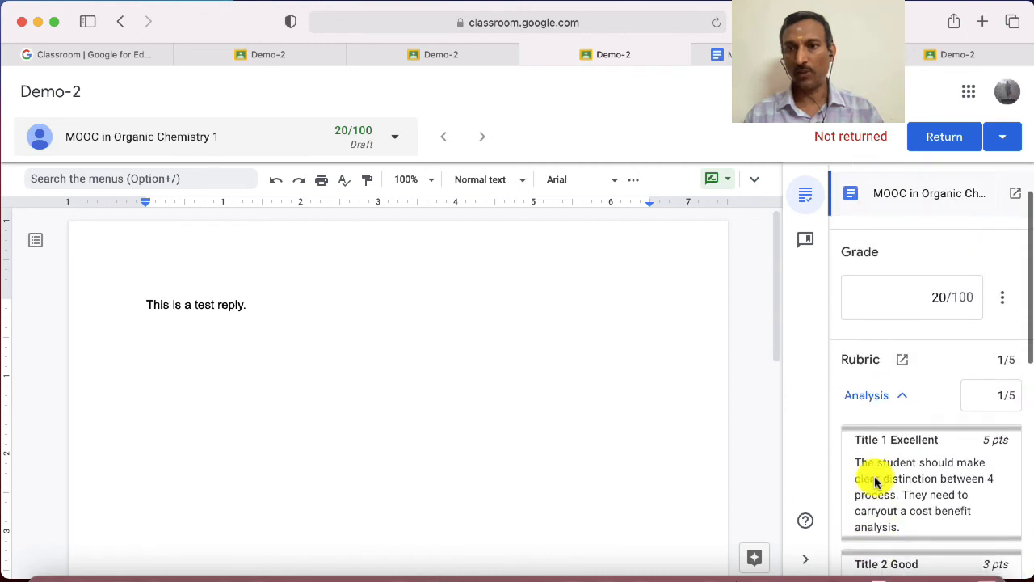
scroll(875, 482, up, 2)
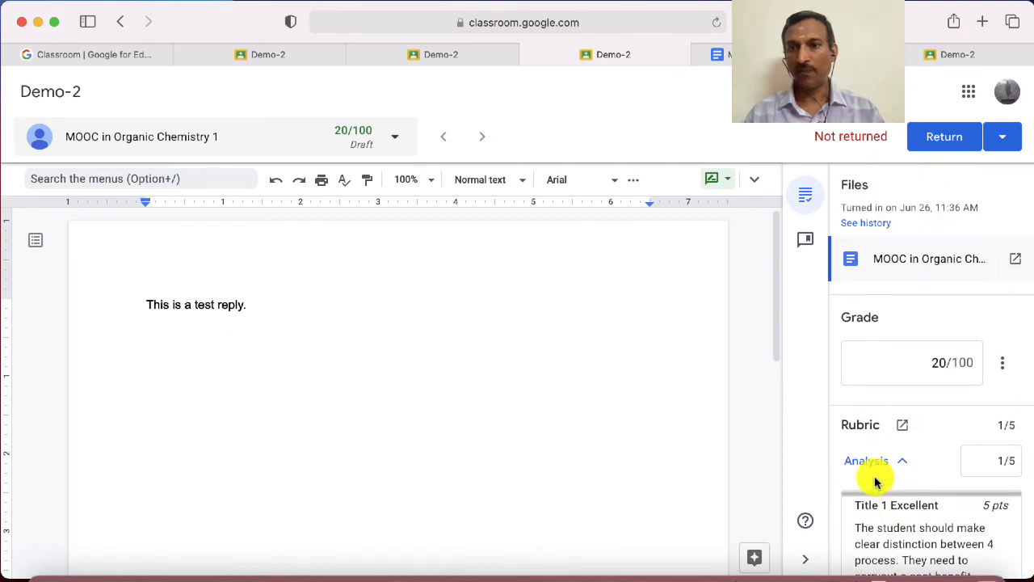
scroll(875, 482, down, 12)
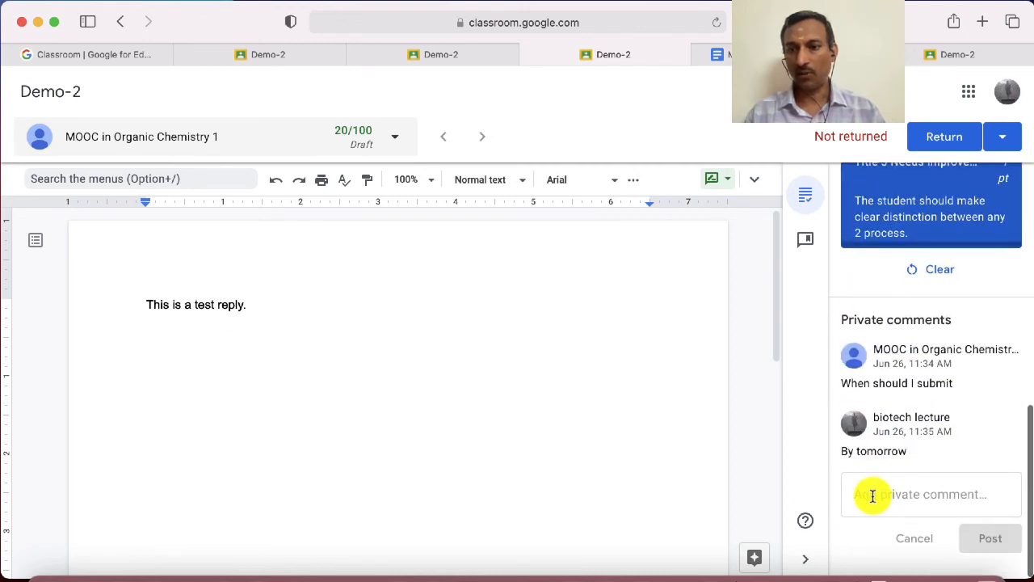
click(873, 495)
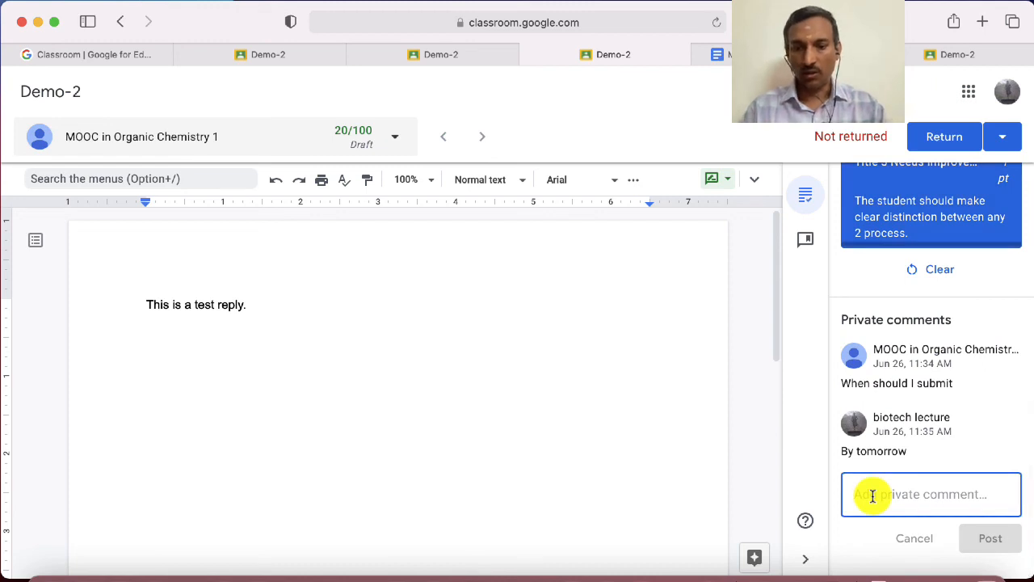
text(You nee)
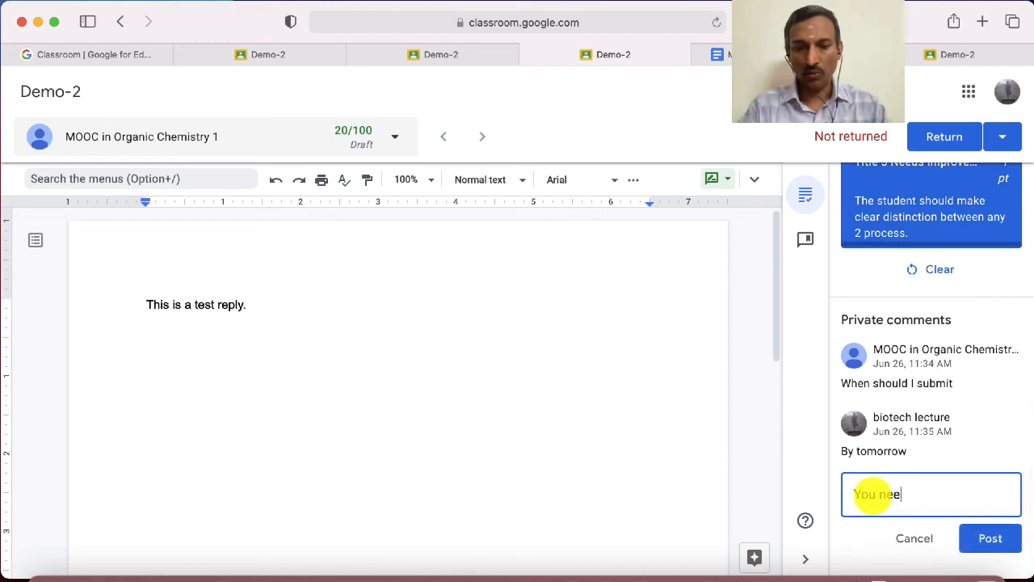
text(d to work)
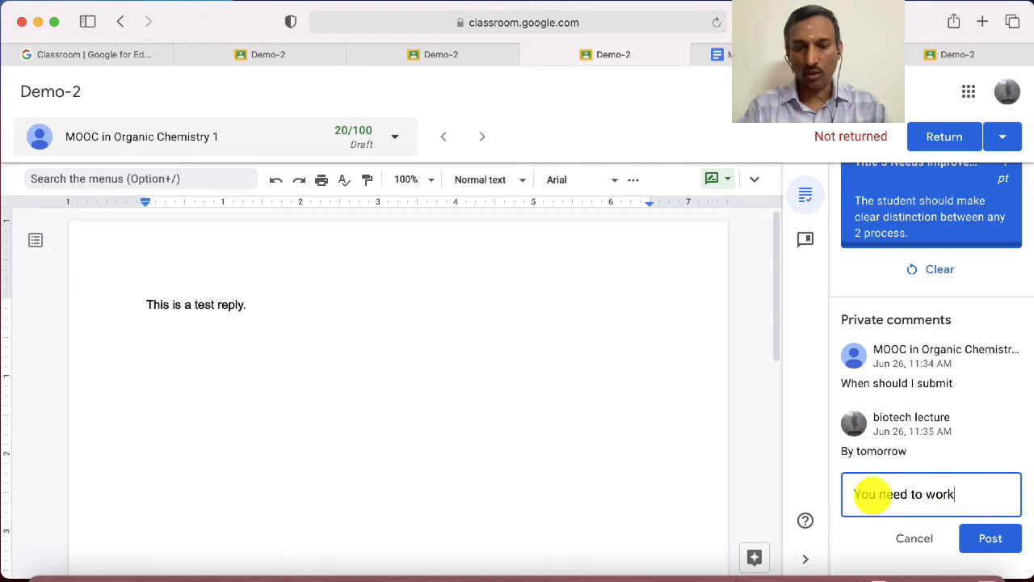
text( hard)
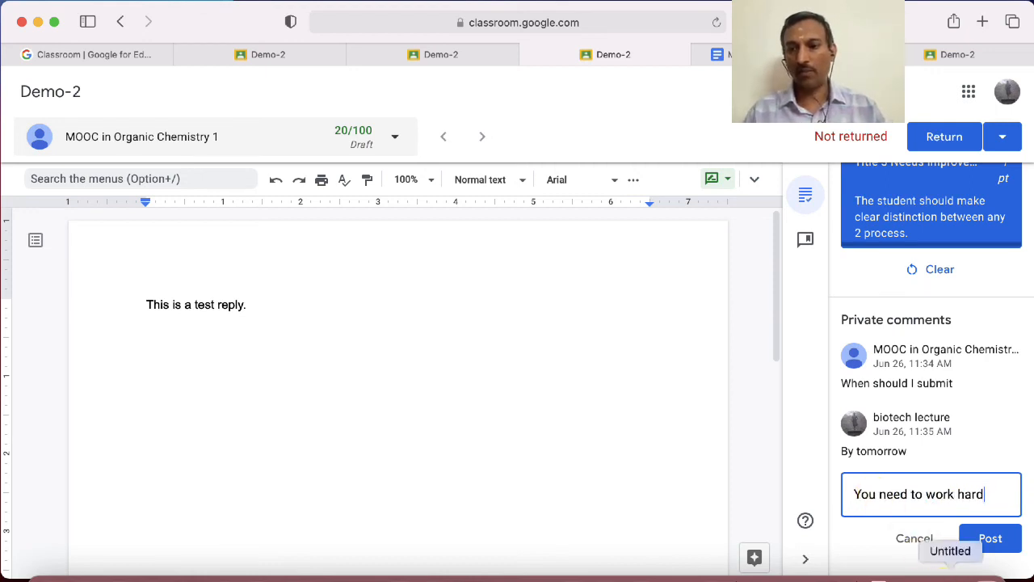
click(1003, 543)
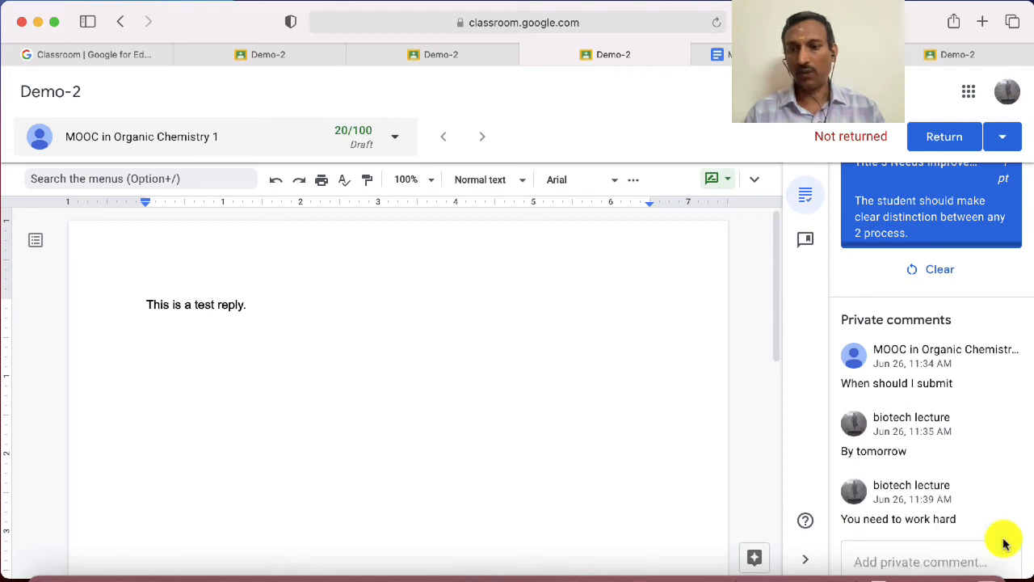
Return the graded Demo-2 work to the student and confirm the return
scroll(1004, 542, up, 5)
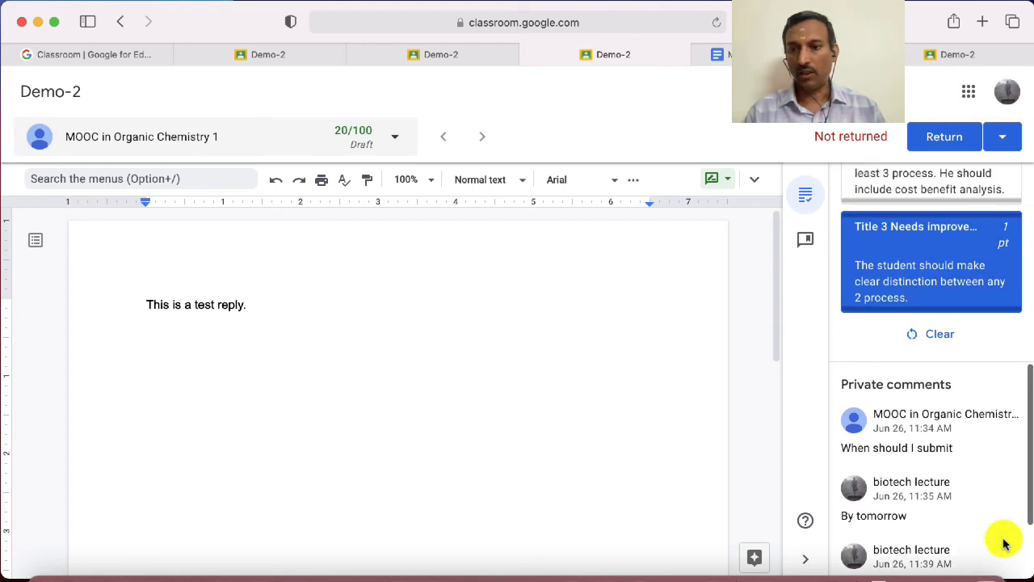
scroll(1003, 543, up, 3)
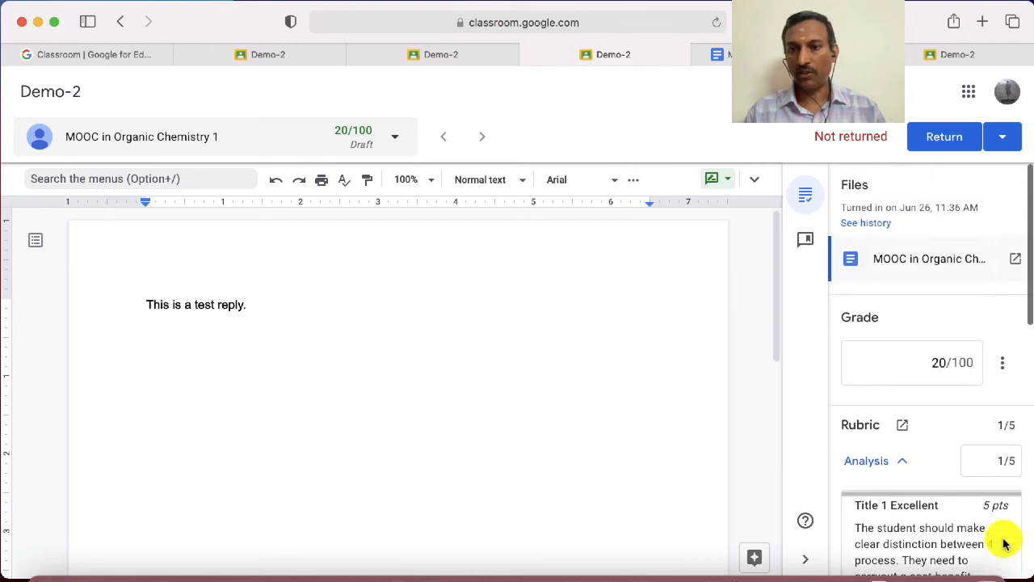
click(945, 139)
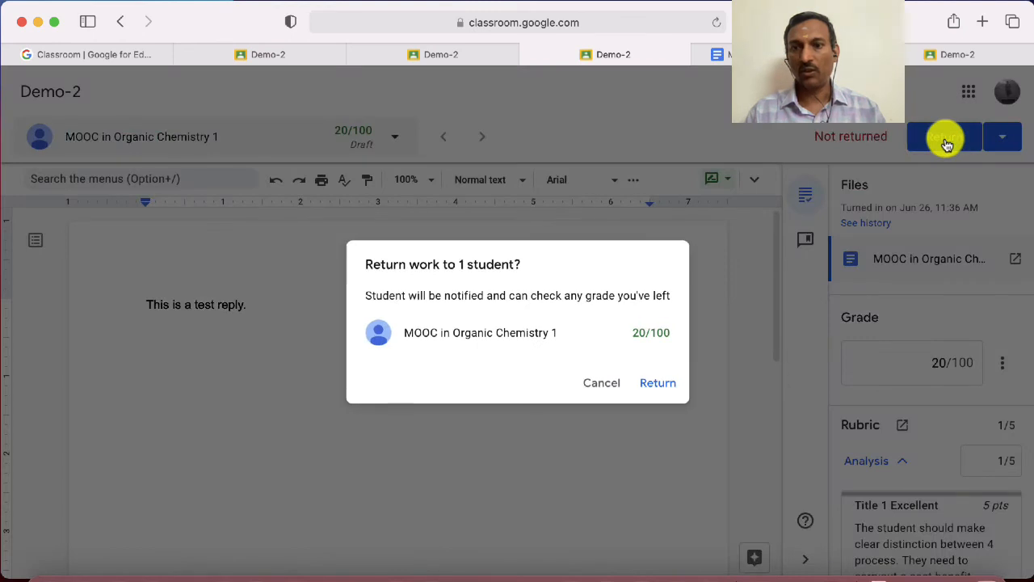
click(661, 387)
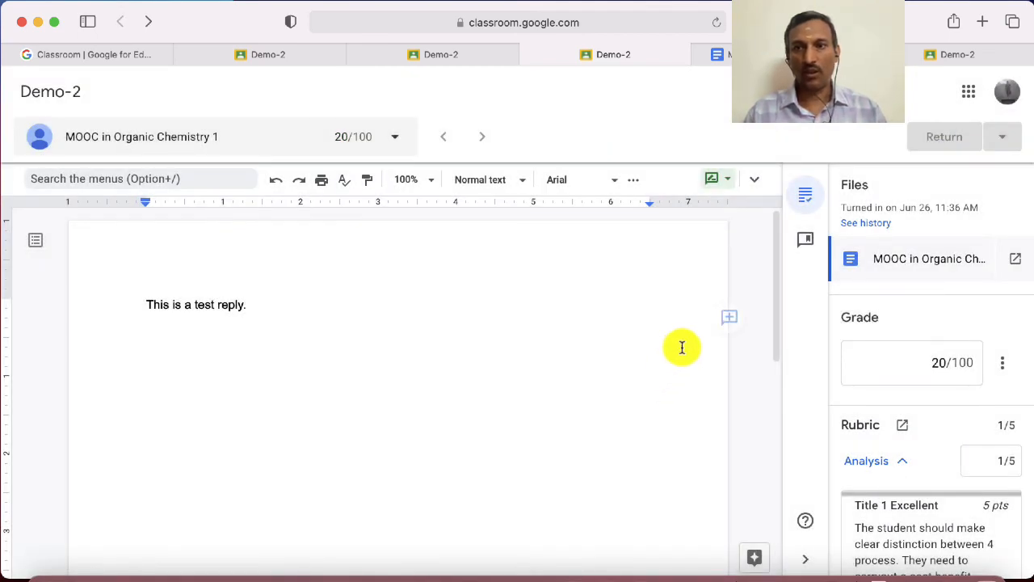
Switch to the student's Demo-2 page, bring up the resubmission confirmation and cancel it
click(948, 56)
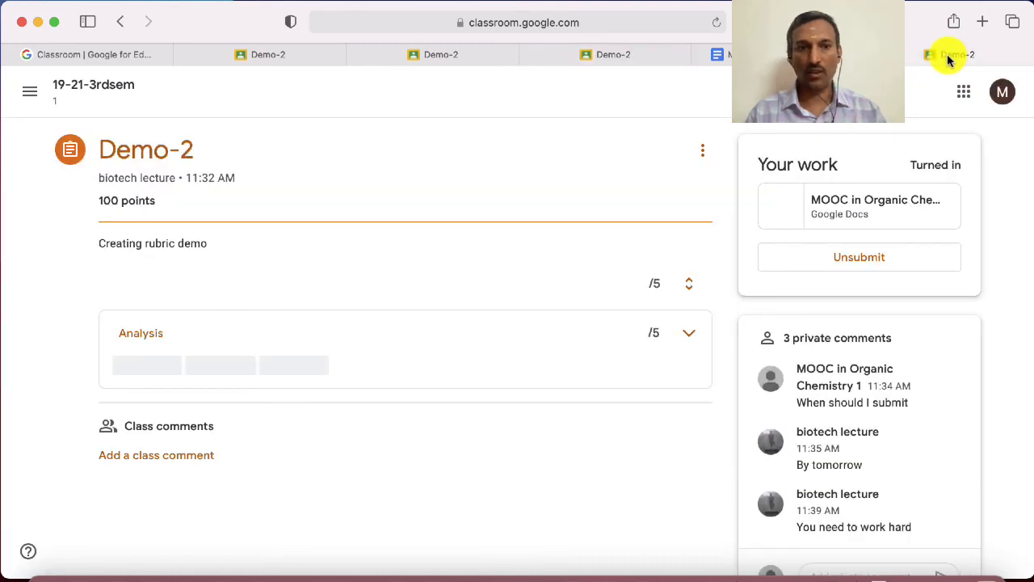
click(859, 298)
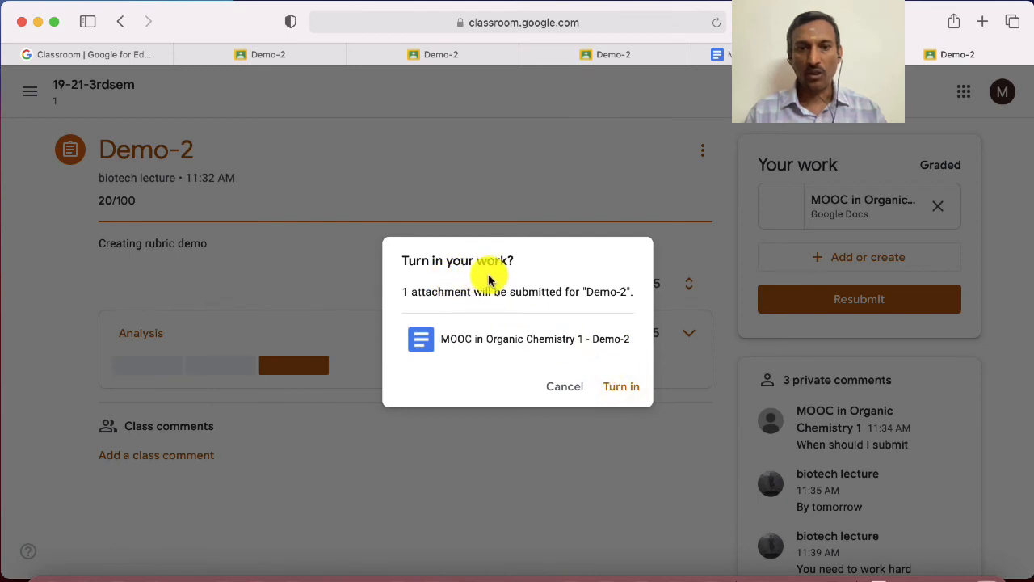
click(570, 394)
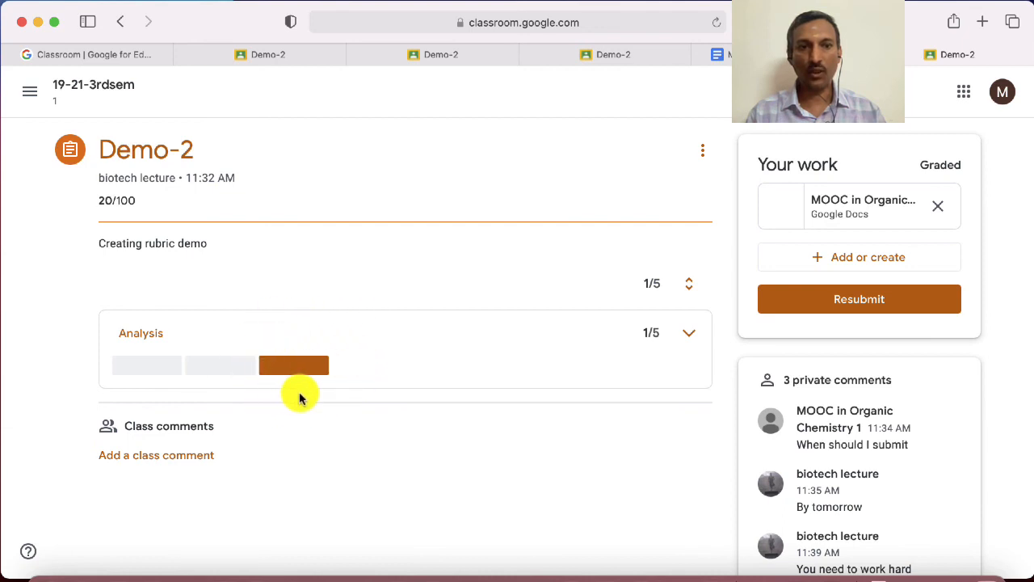
Examine the student's view of the returned Demo-2 grade, Analysis rubric rating and private comments
mouse_move(301, 368)
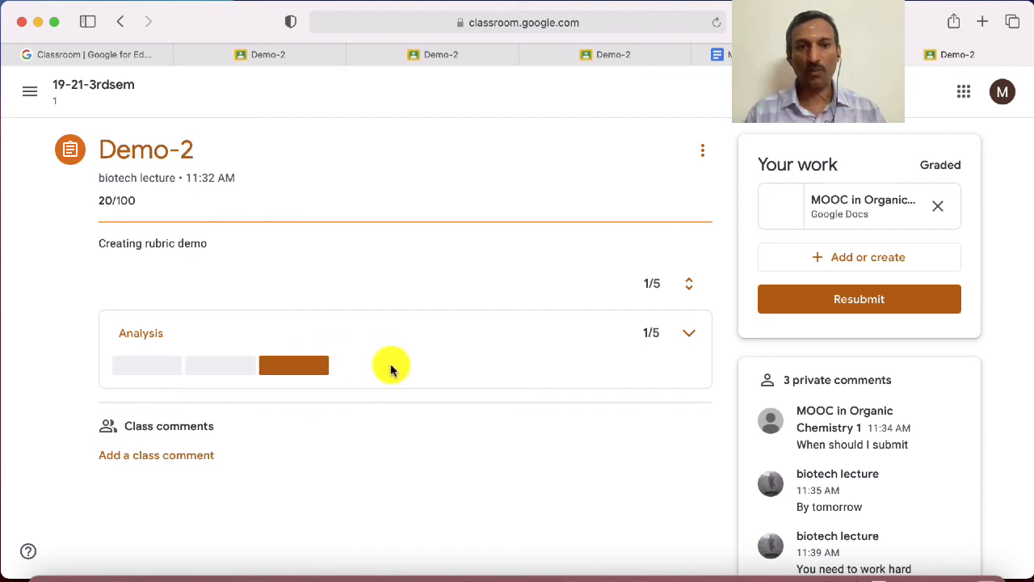
scroll(392, 368, down, 3)
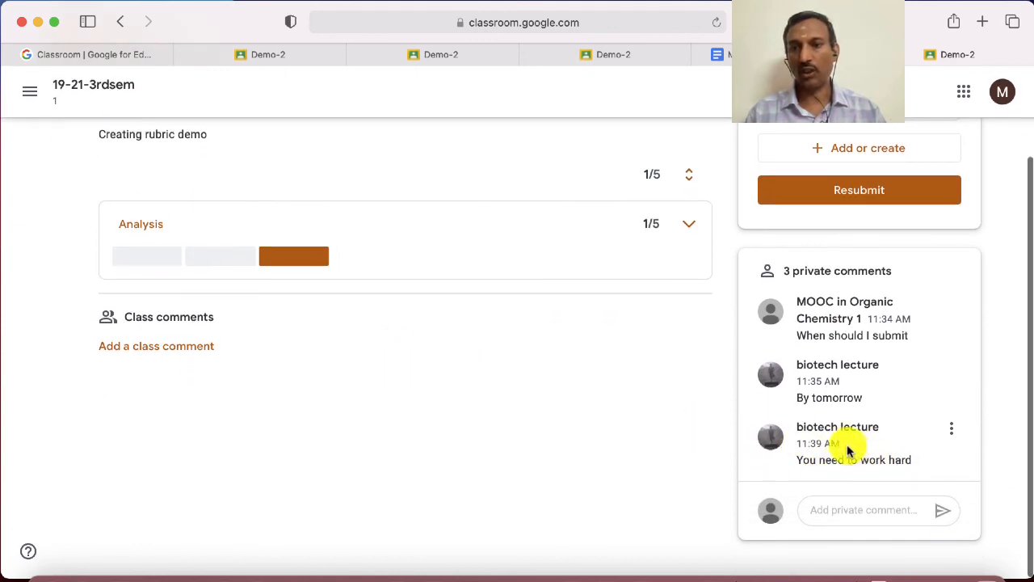
scroll(683, 414, up, 3)
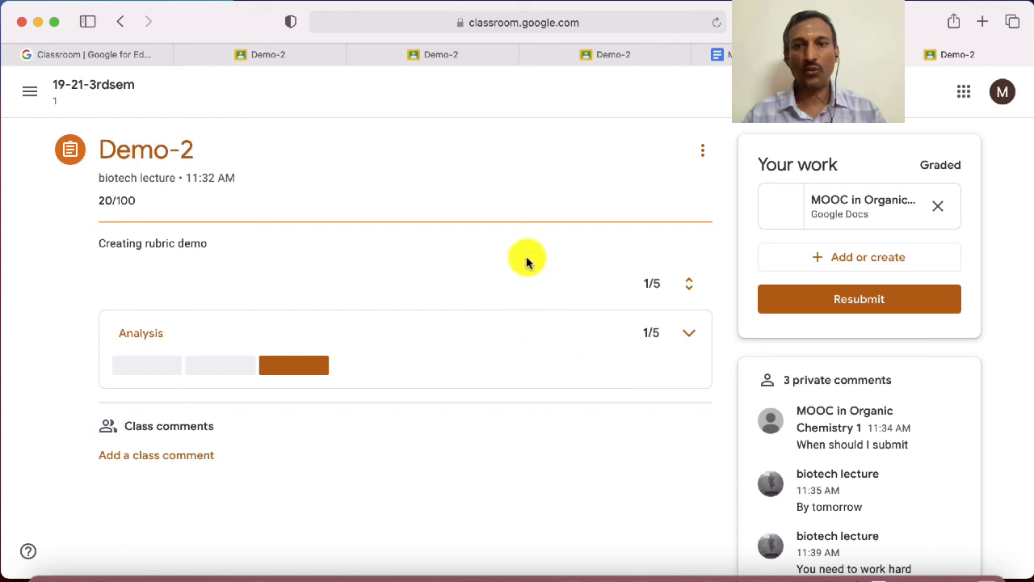
In a new browser tab, search Google for the lecturer's name with "jnu" and open the Jawaharlal Nehru University faculty profile
click(482, 60)
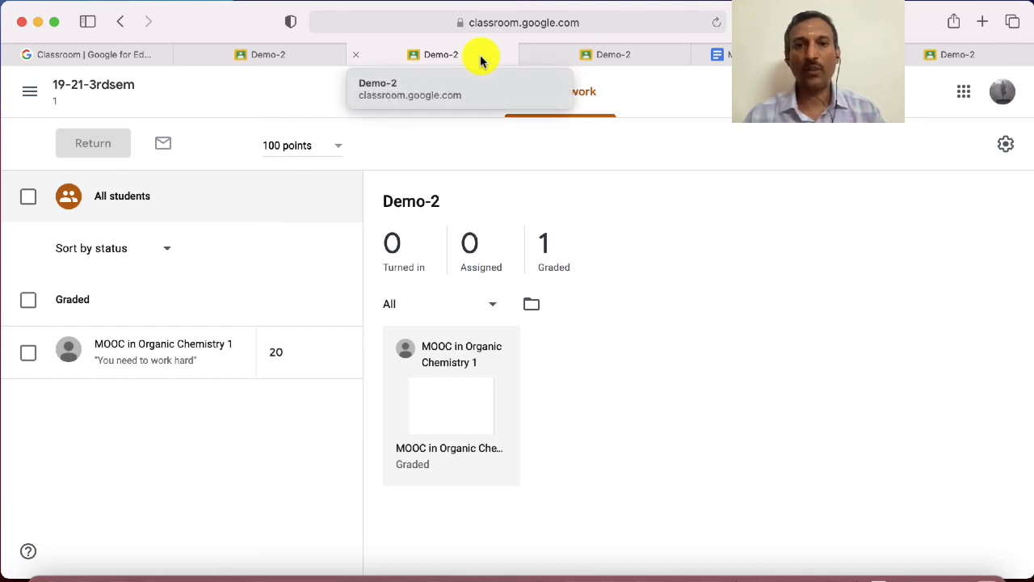
click(558, 22)
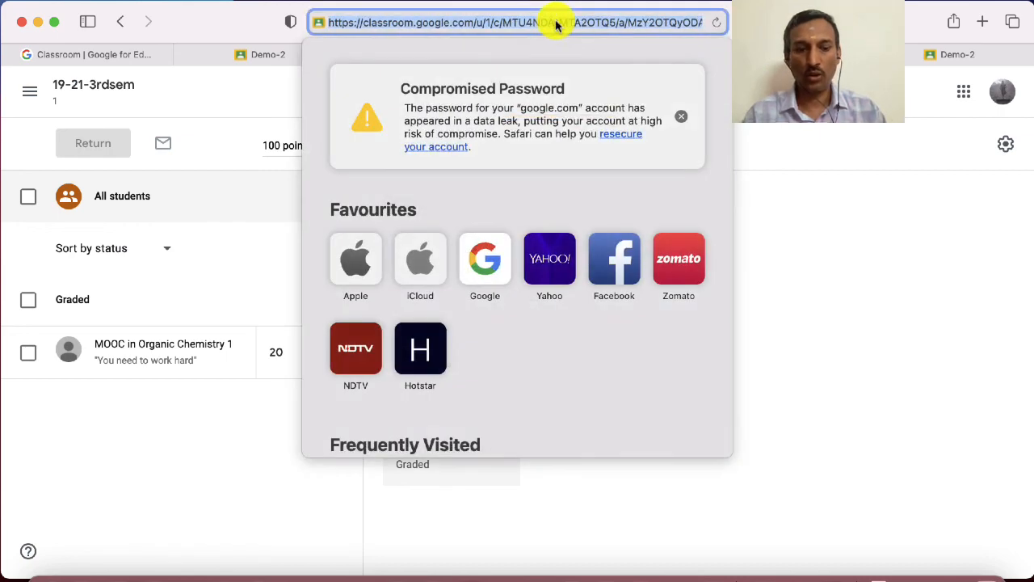
key(super+t)
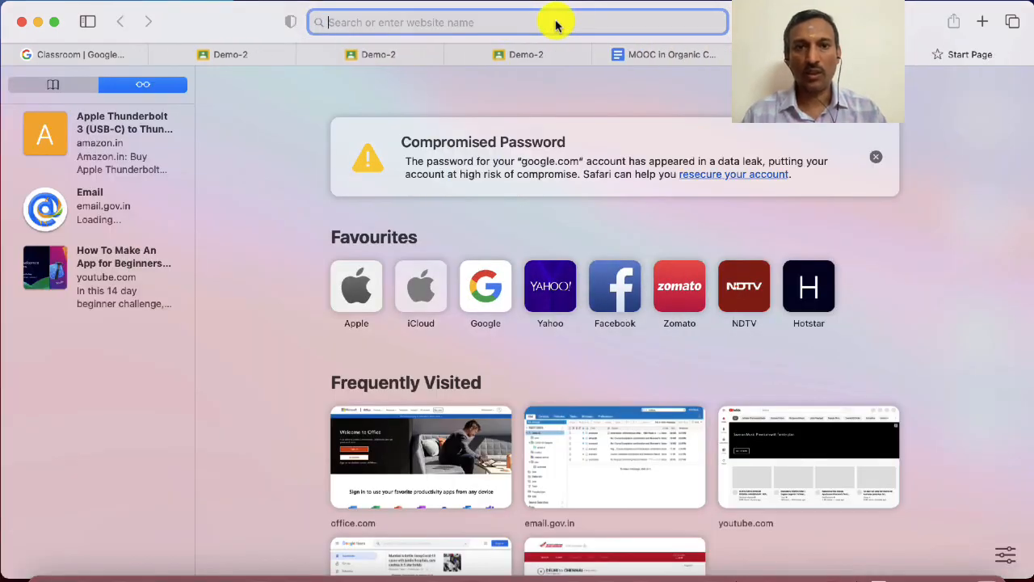
text(bala)
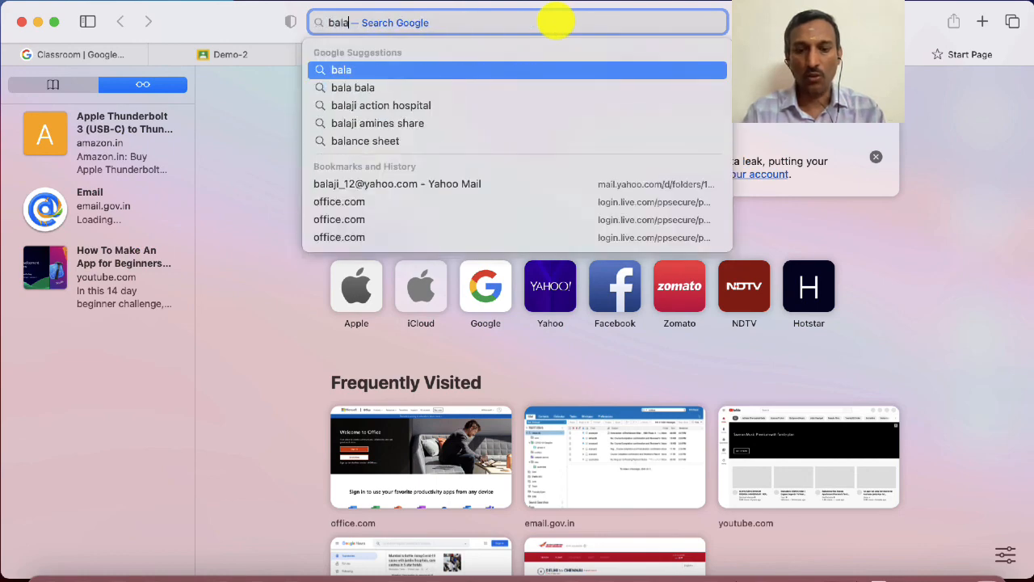
text(ji jnu)
key(Return)
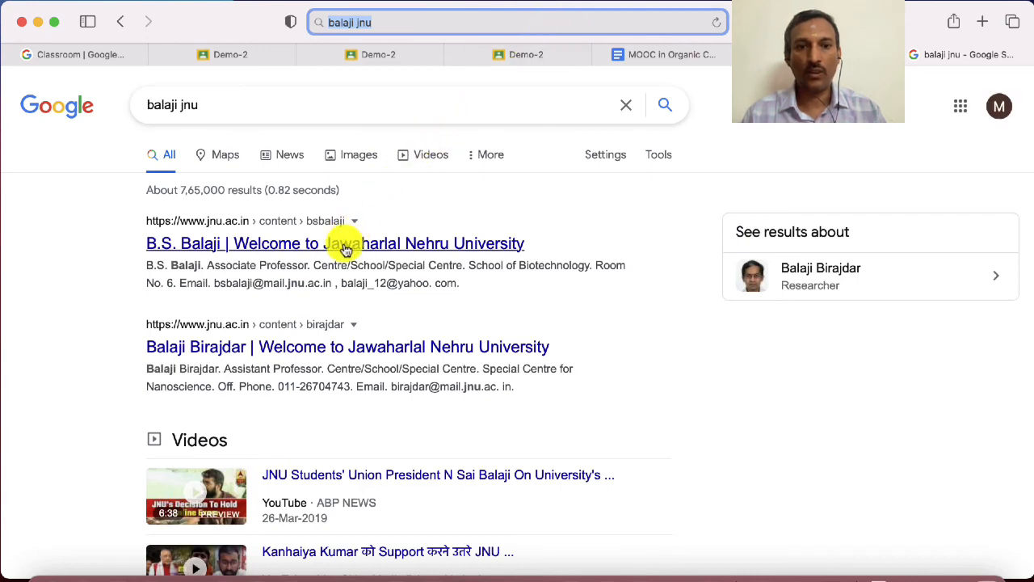
click(346, 246)
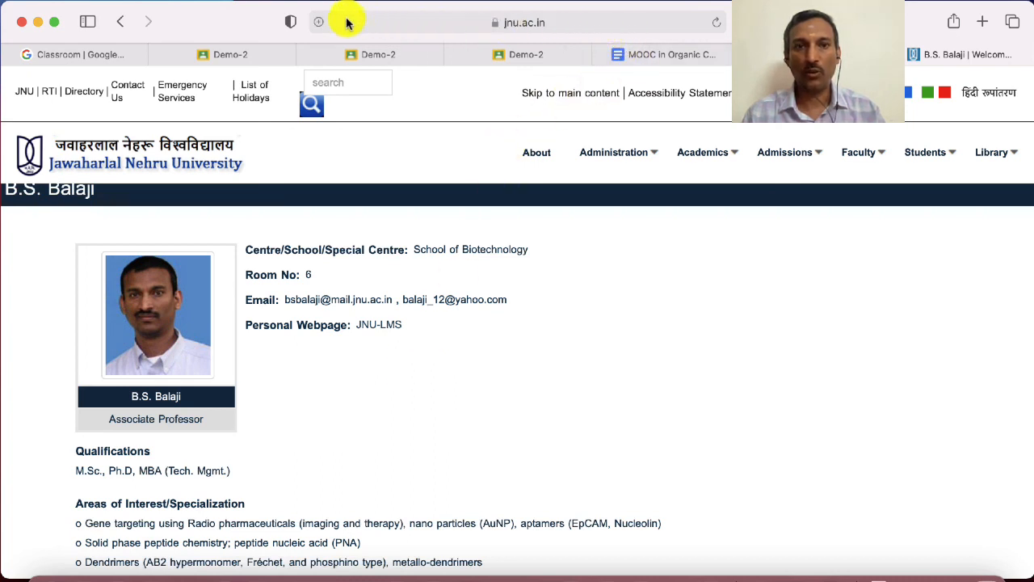
Examine the faculty profile page, from the contact details through the areas of interest and awards to the publications
click(320, 24)
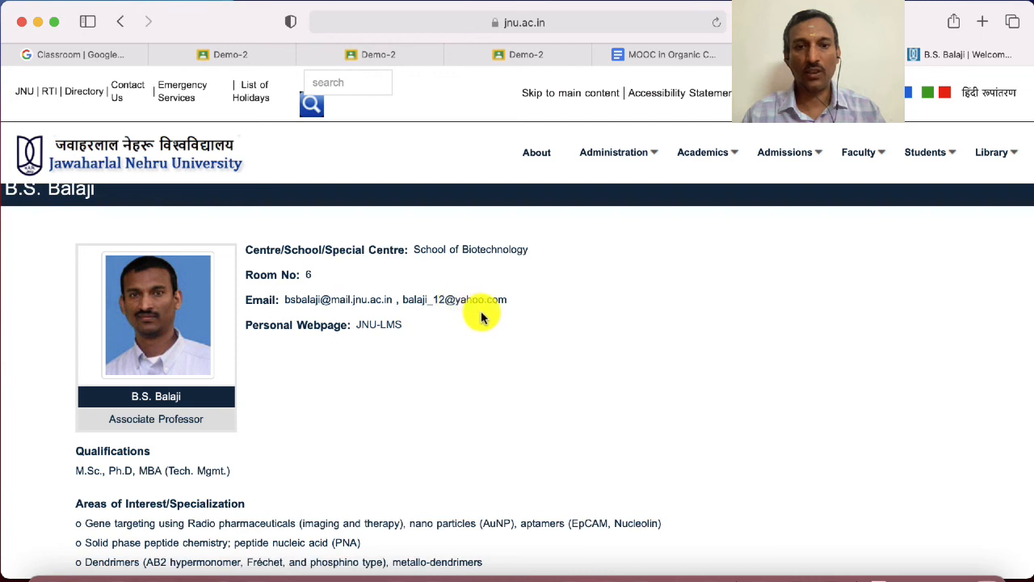
scroll(494, 300, down, 1)
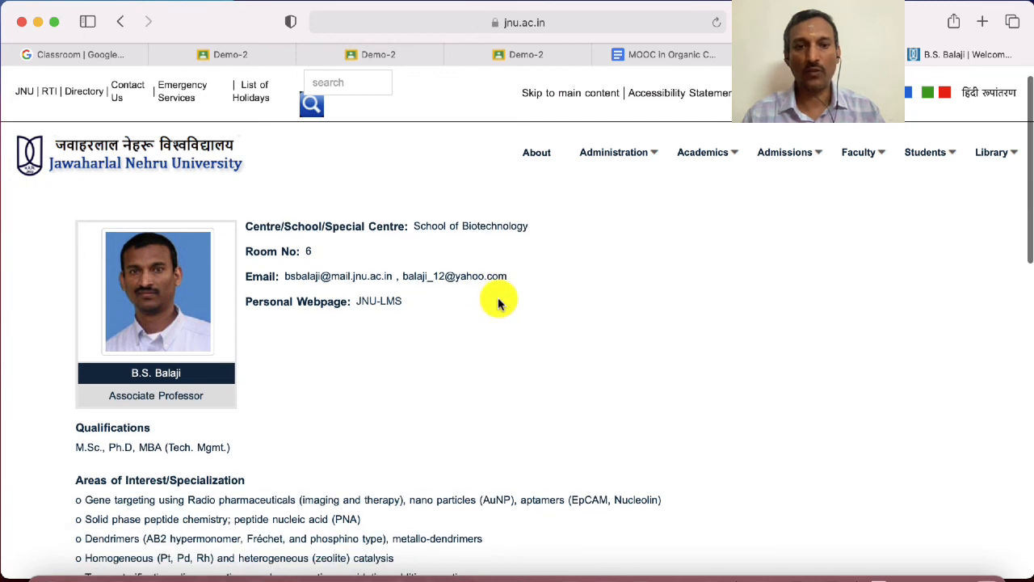
scroll(498, 302, down, 1)
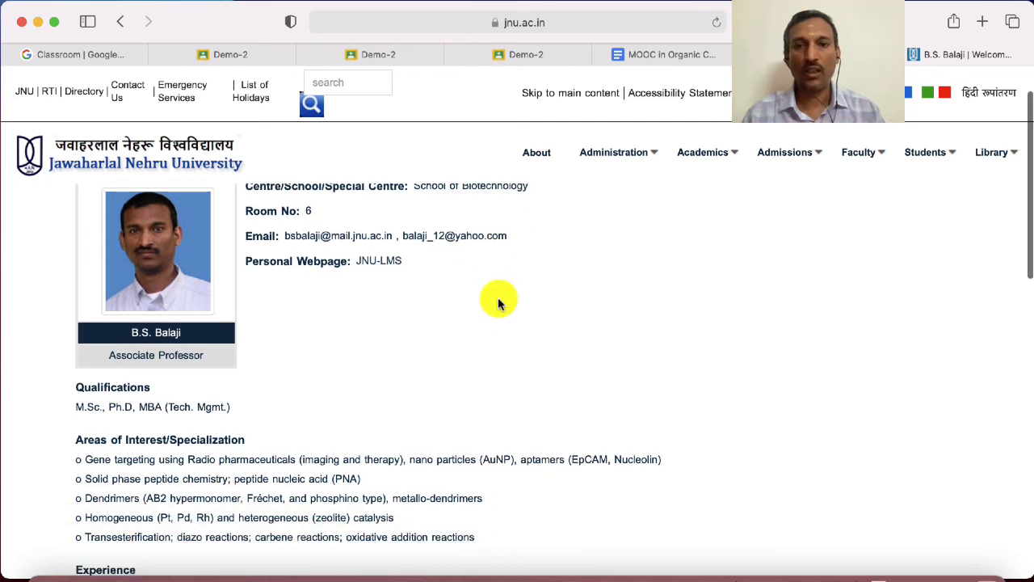
scroll(498, 302, down, 2)
scroll(498, 302, down, 4)
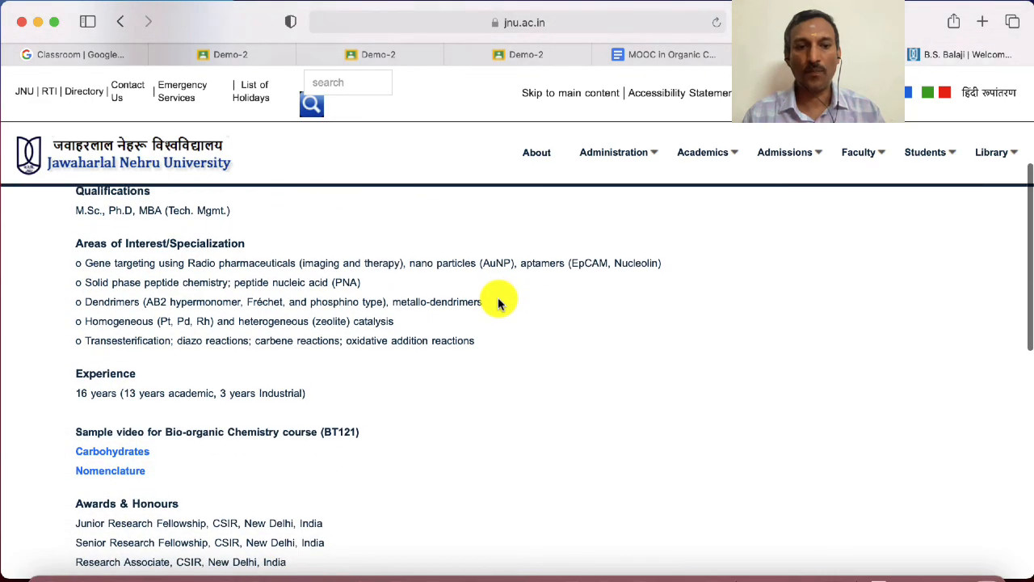
scroll(498, 302, down, 3)
scroll(497, 301, down, 3)
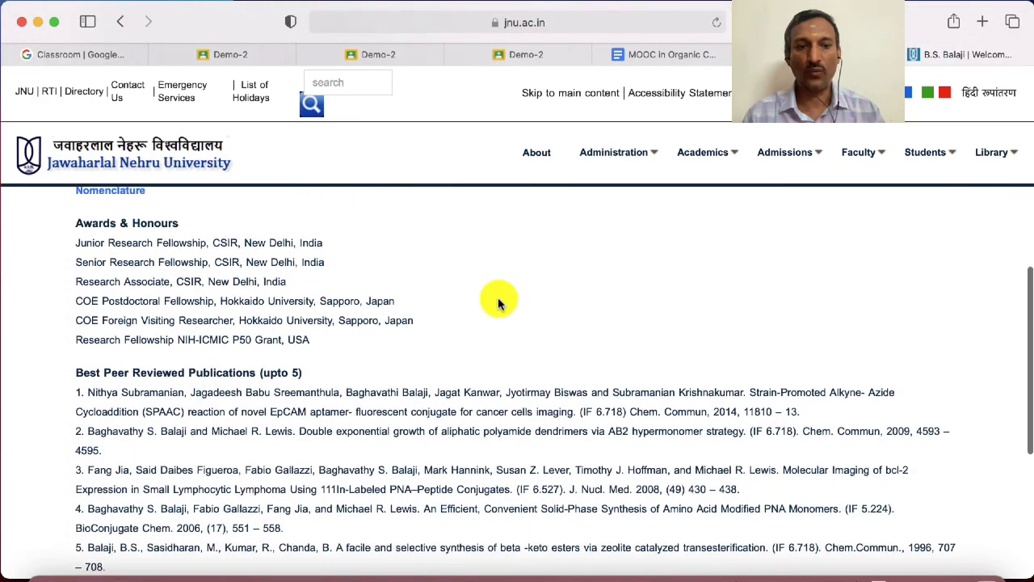
scroll(498, 301, up, 10)
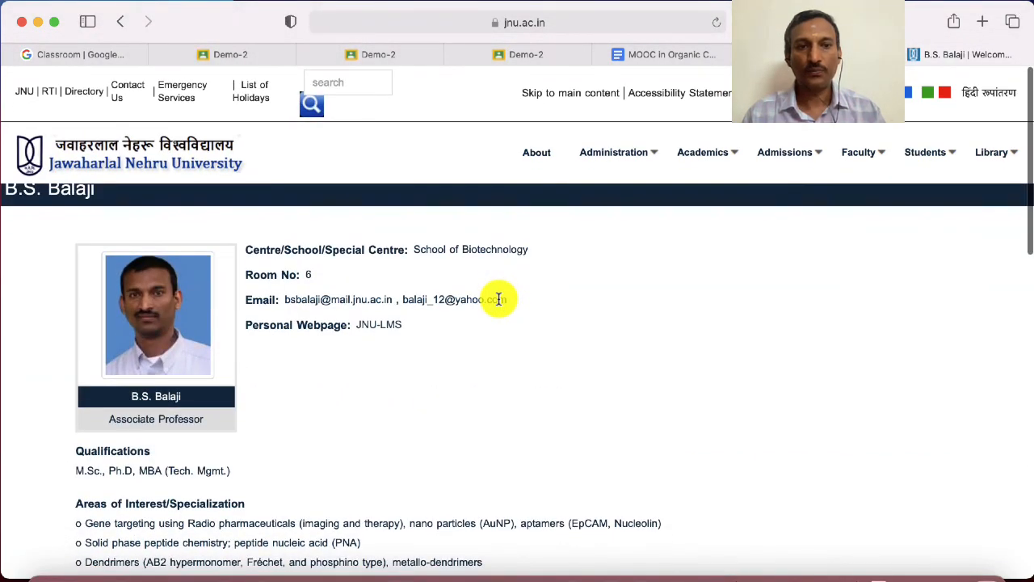